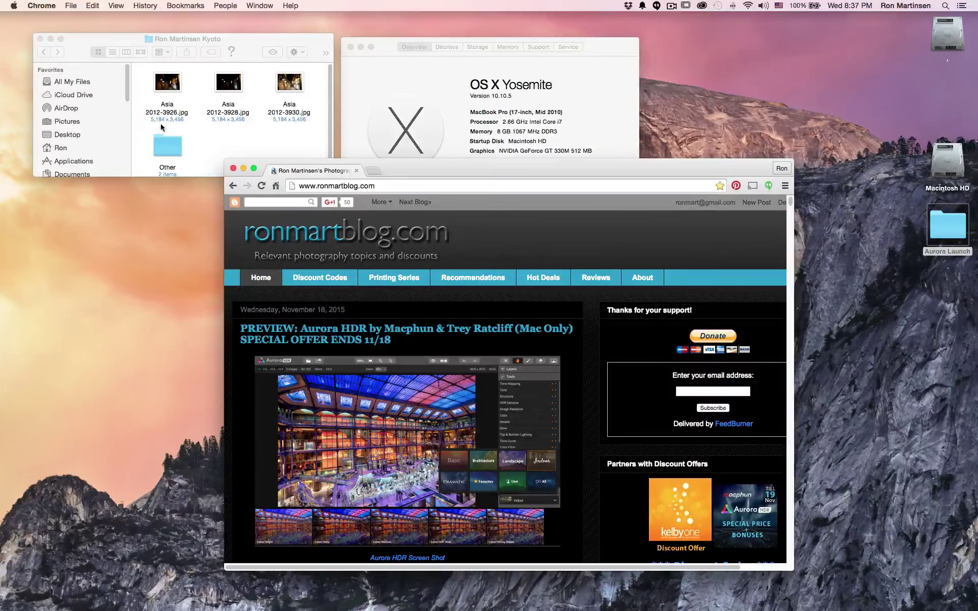
- Close the Finder window with the bracketed photos and launch Aurora HDR Pro
click(71, 49)
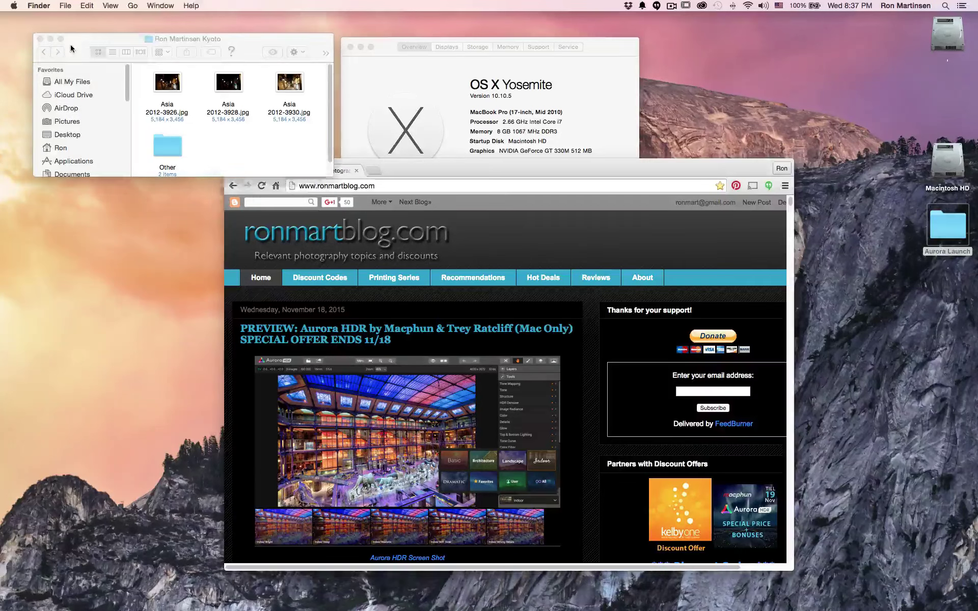
click(40, 39)
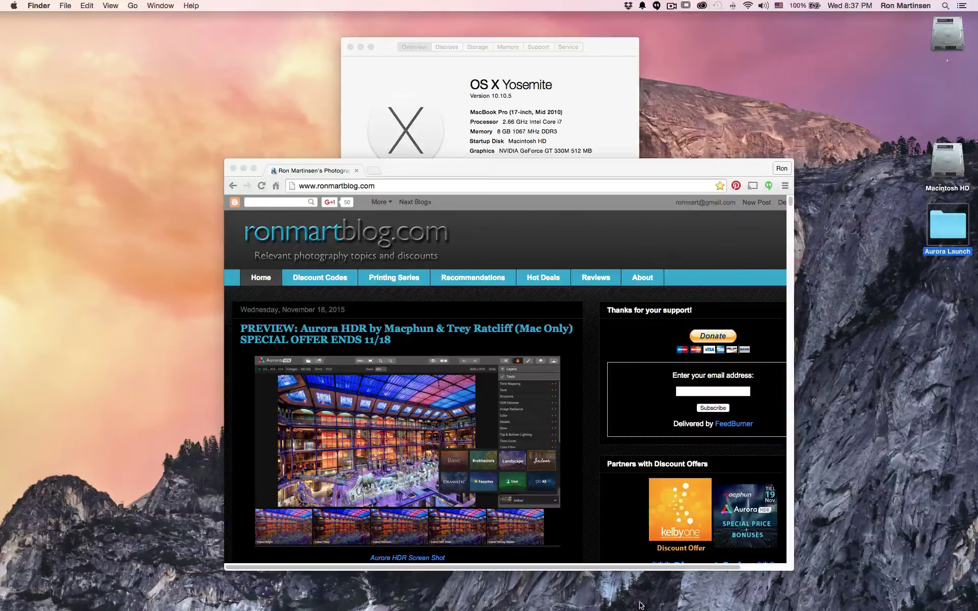
mouse_move(658, 604)
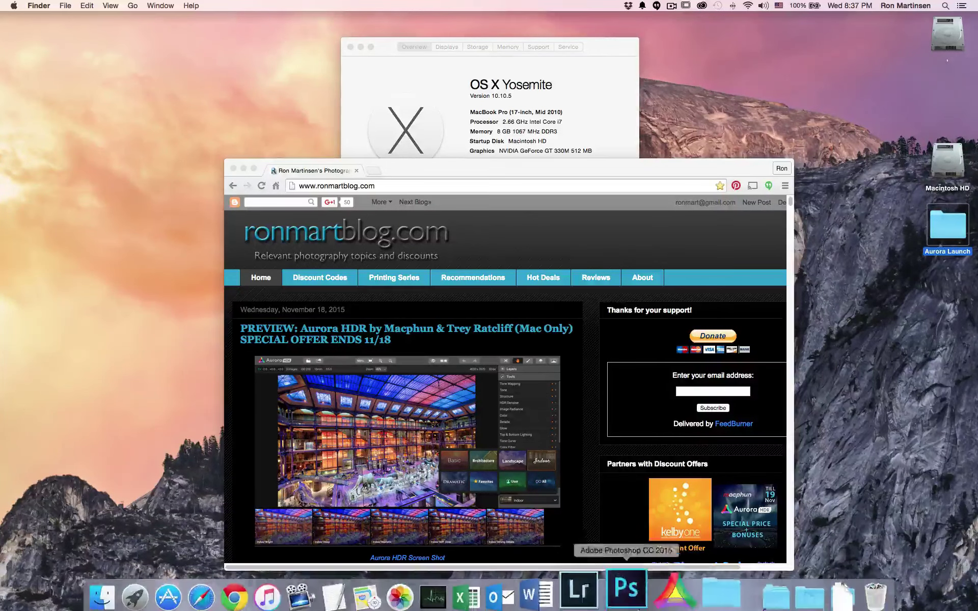
click(664, 591)
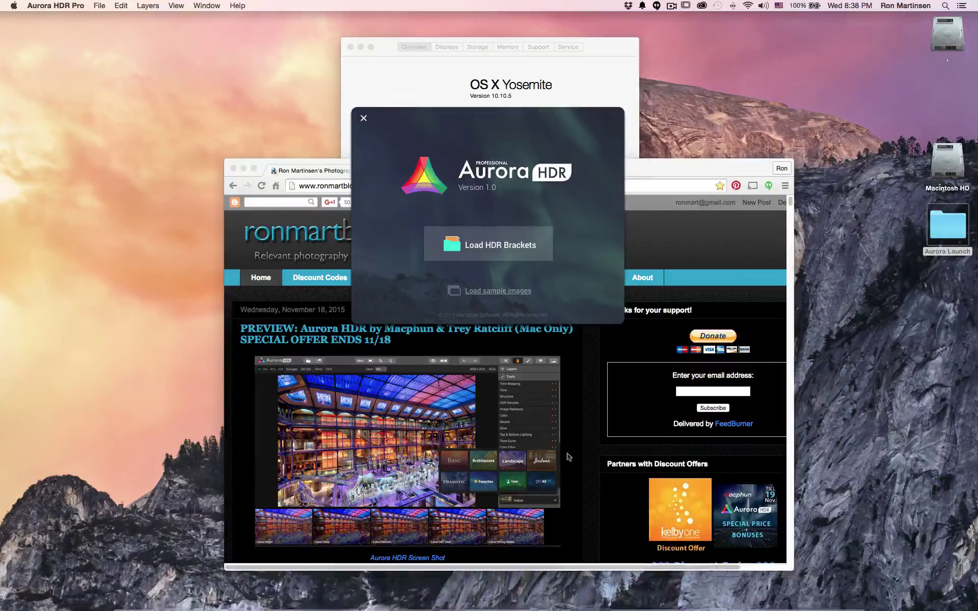
- Load the sample images and create an HDR image from the three city exposures without alignment, ghost or chromatic aberration reduction
click(505, 295)
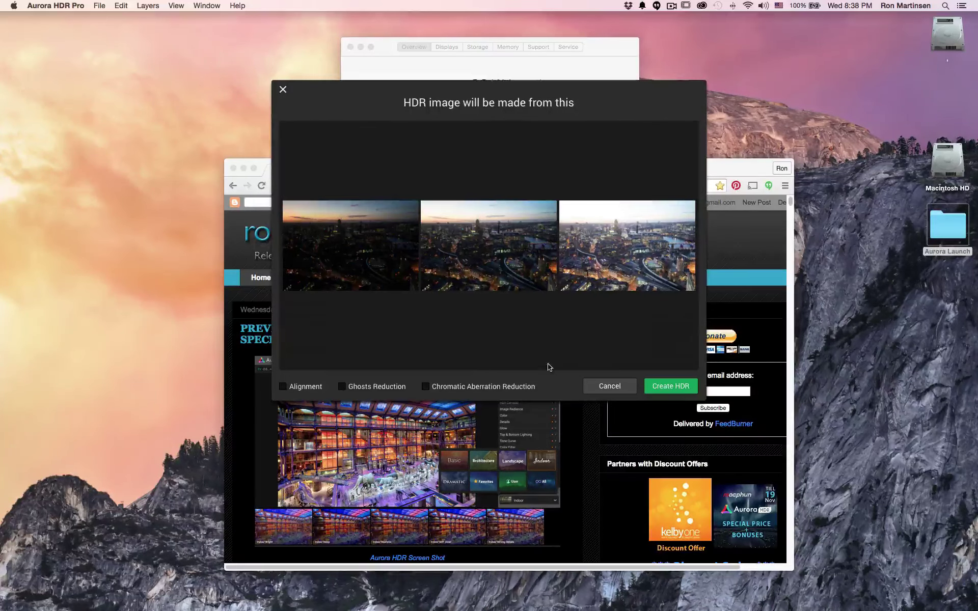
click(669, 391)
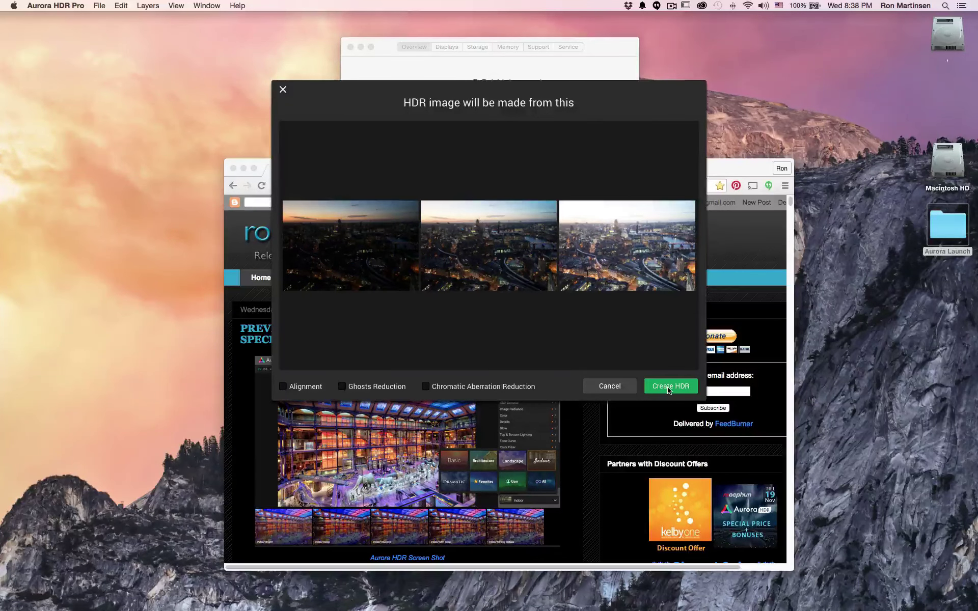
click(668, 390)
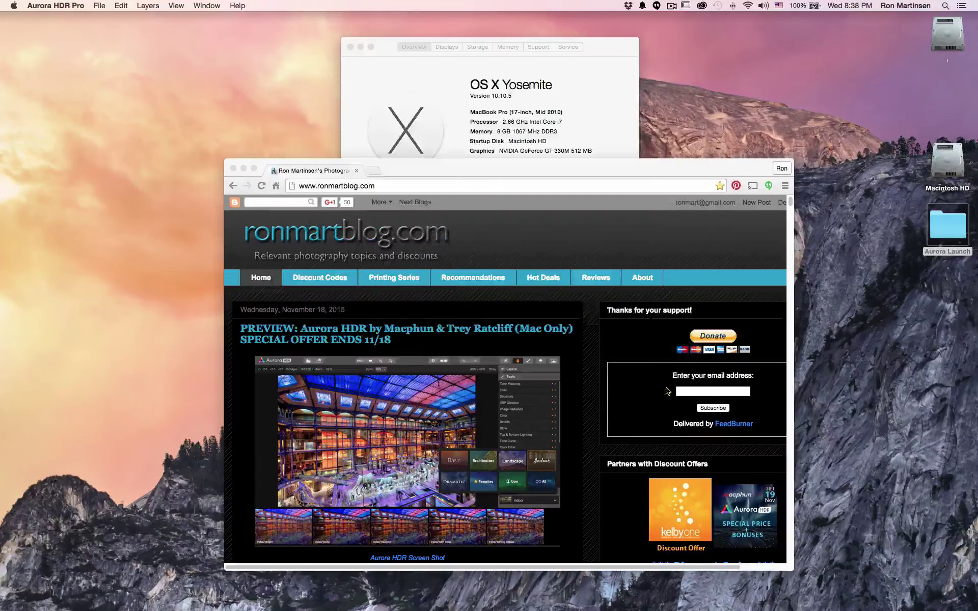
click(632, 393)
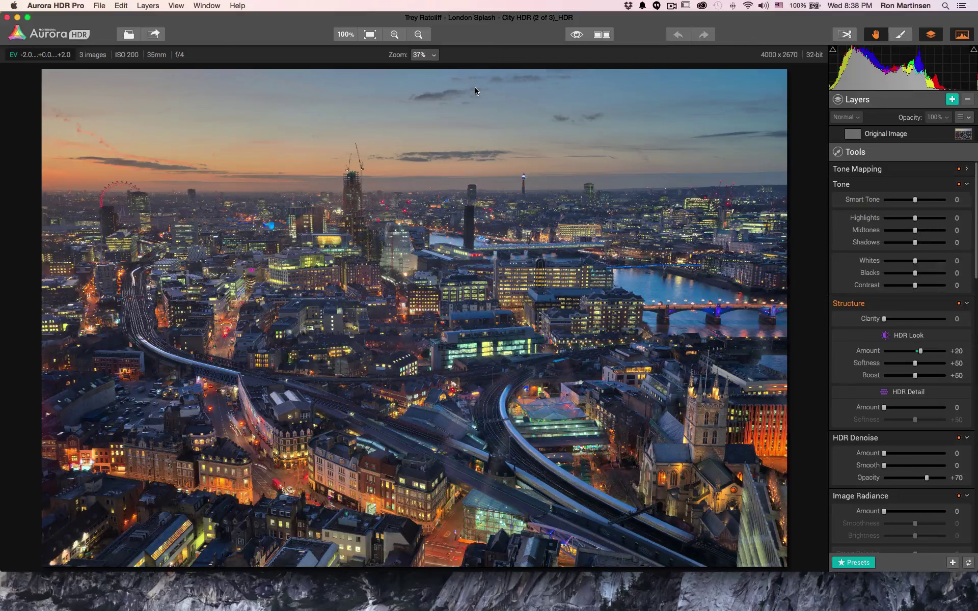
- Review the plug-in installation options for Photoshop, Lightroom, Aperture and Photoshop Elements, and close the dialog
click(81, 7)
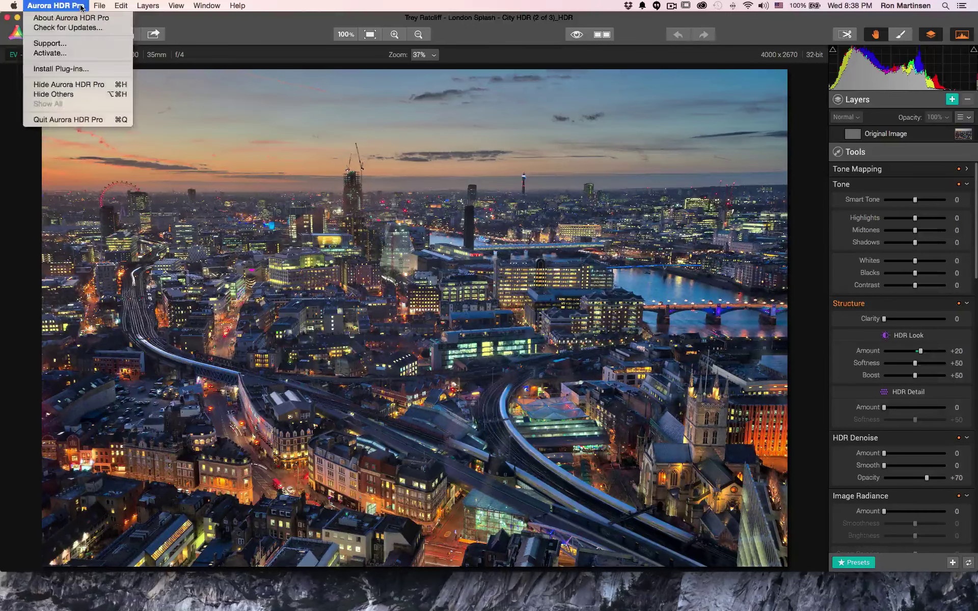
click(81, 7)
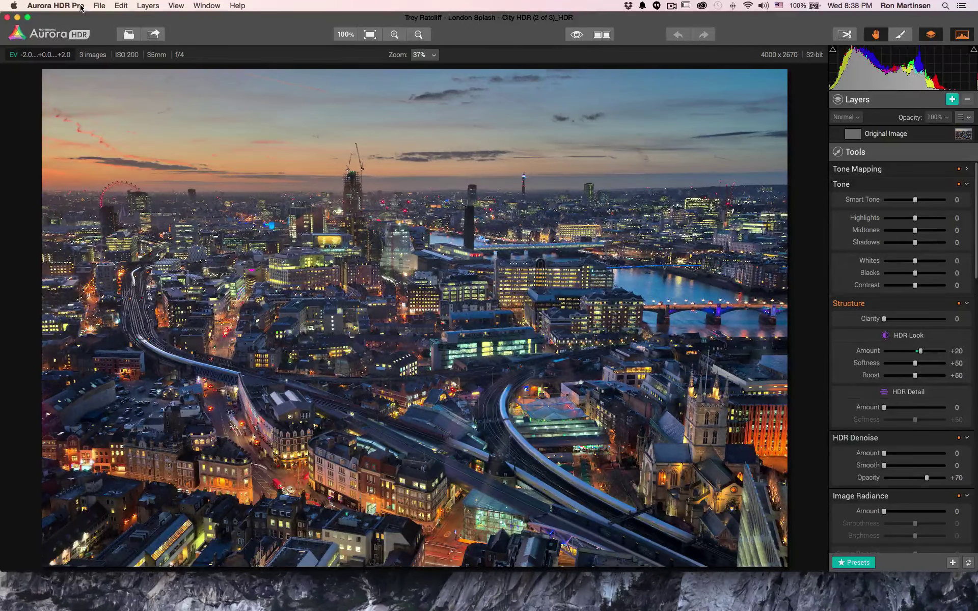
click(81, 7)
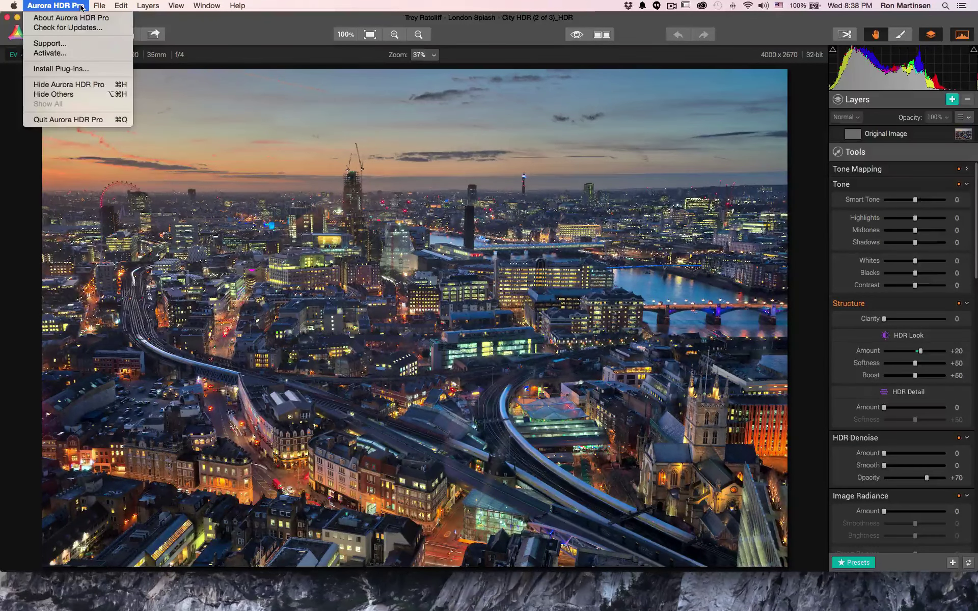
click(85, 68)
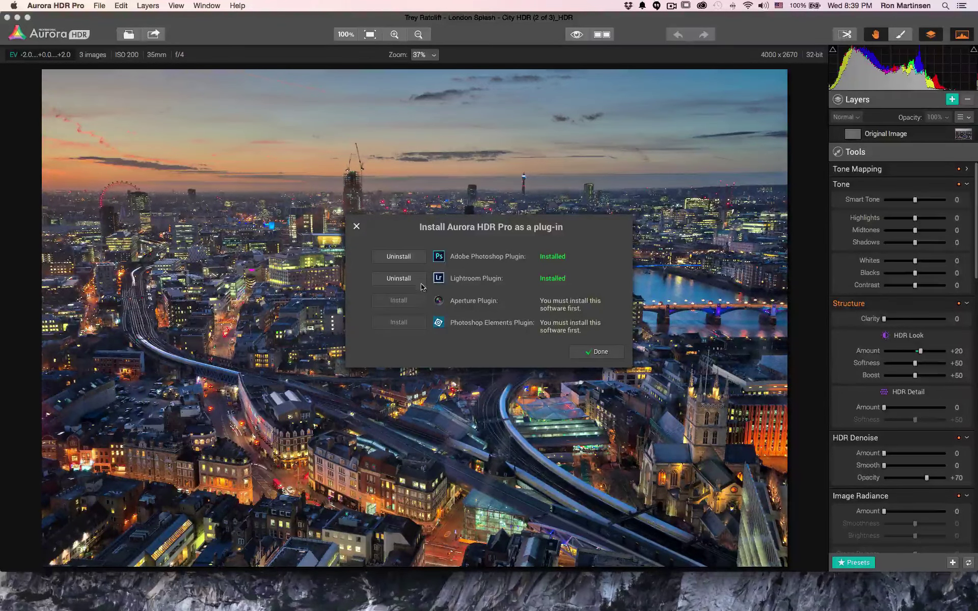
click(589, 357)
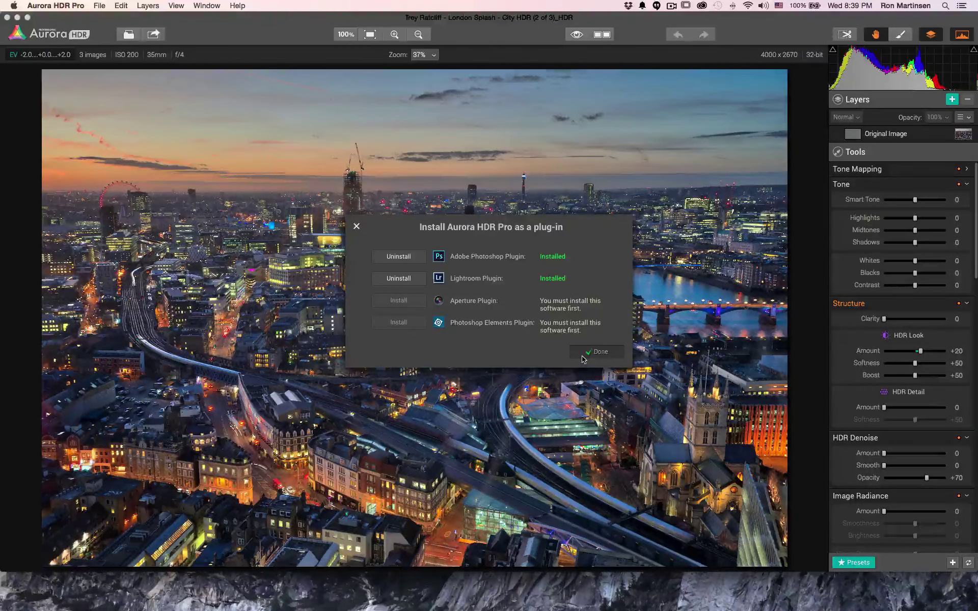
click(584, 359)
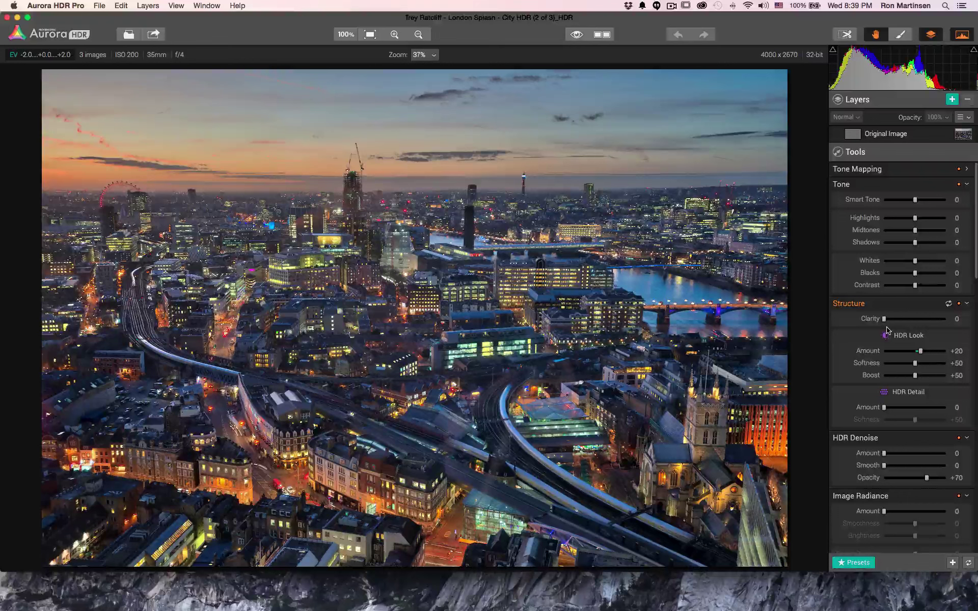
- Look through the full list of editing tools and expand the Tone Mapping group
scroll(887, 330, down, 15)
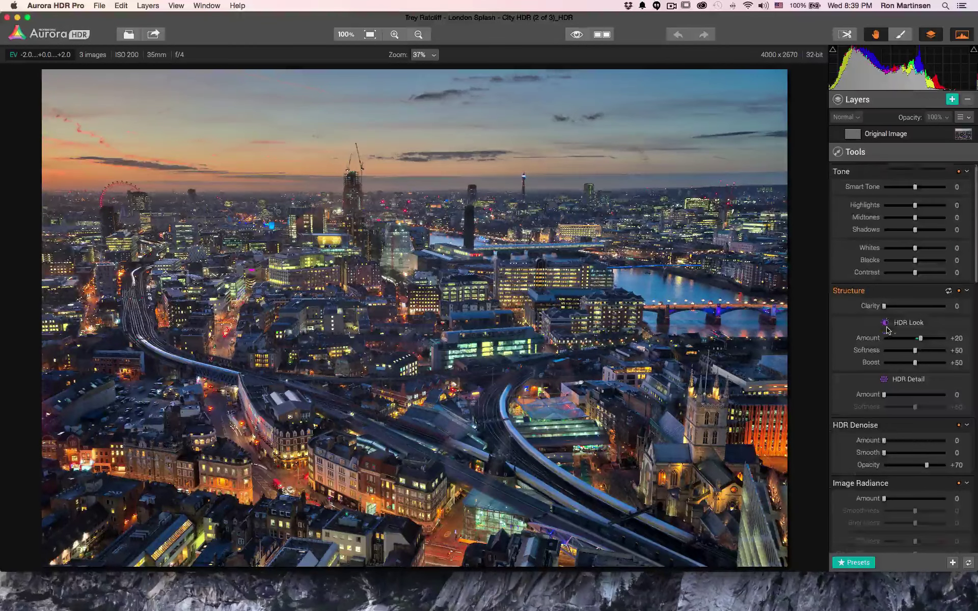
scroll(887, 330, down, 15)
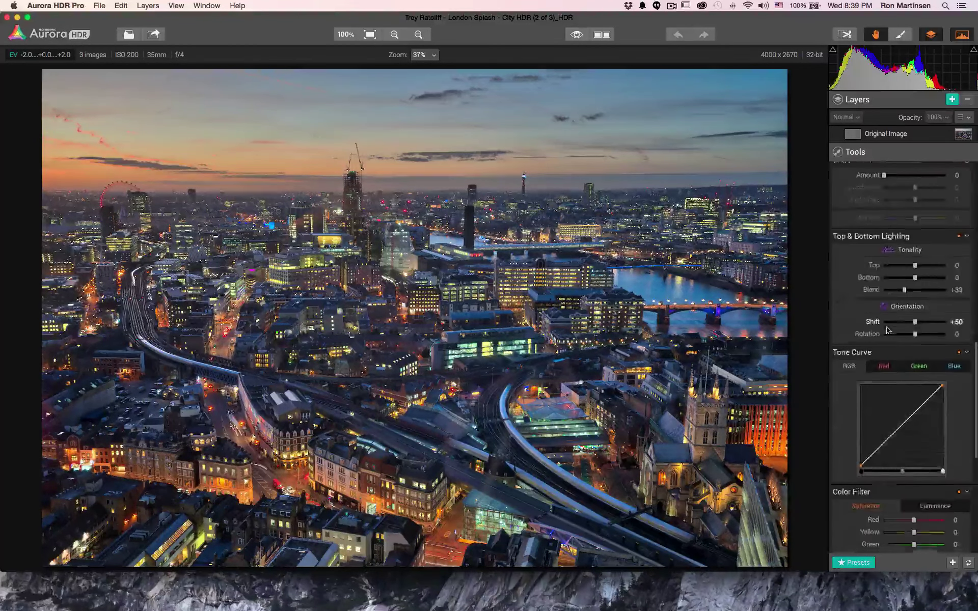
scroll(887, 331, up, 20)
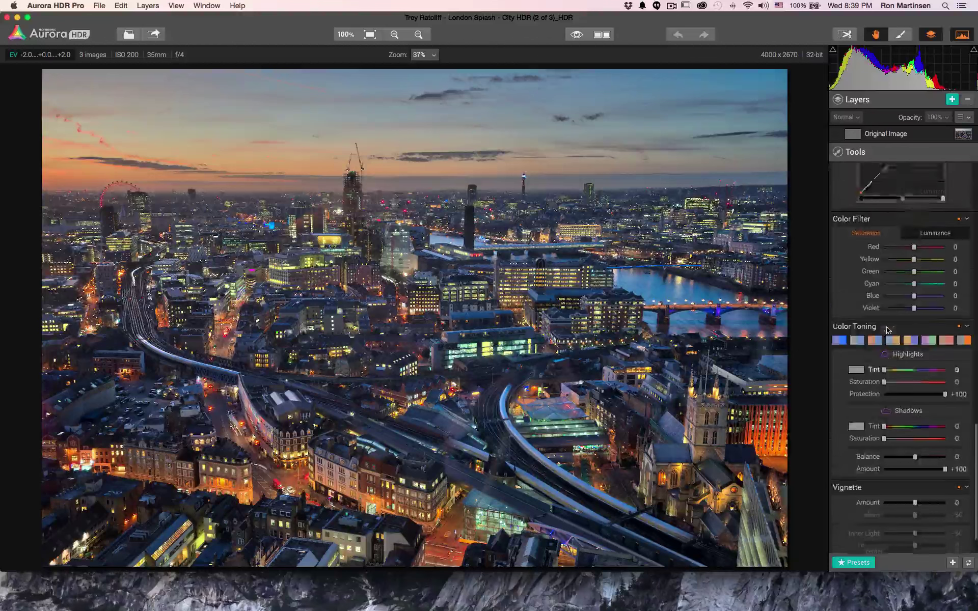
scroll(887, 330, up, 8)
scroll(887, 330, down, 6)
scroll(888, 330, up, 6)
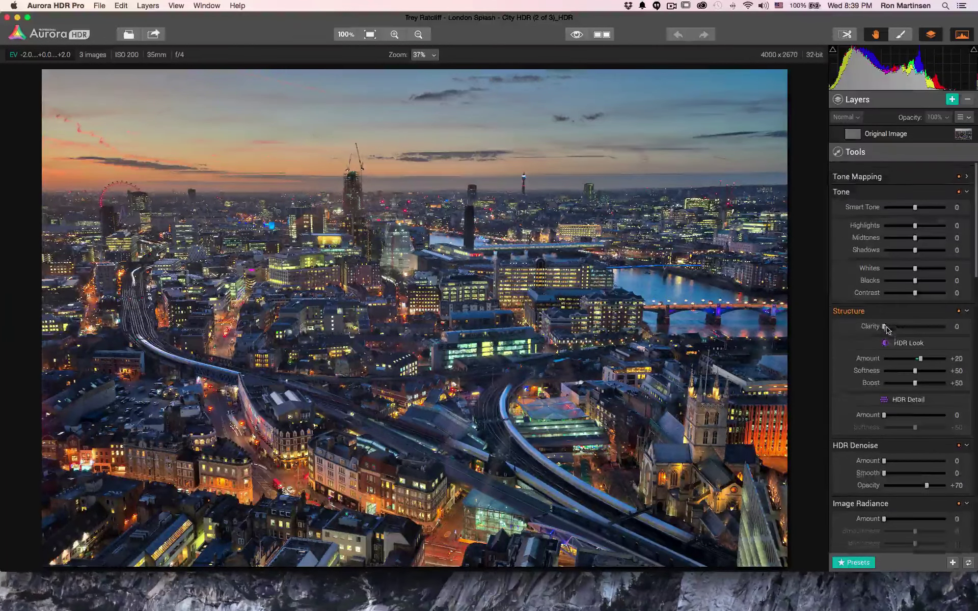
click(971, 171)
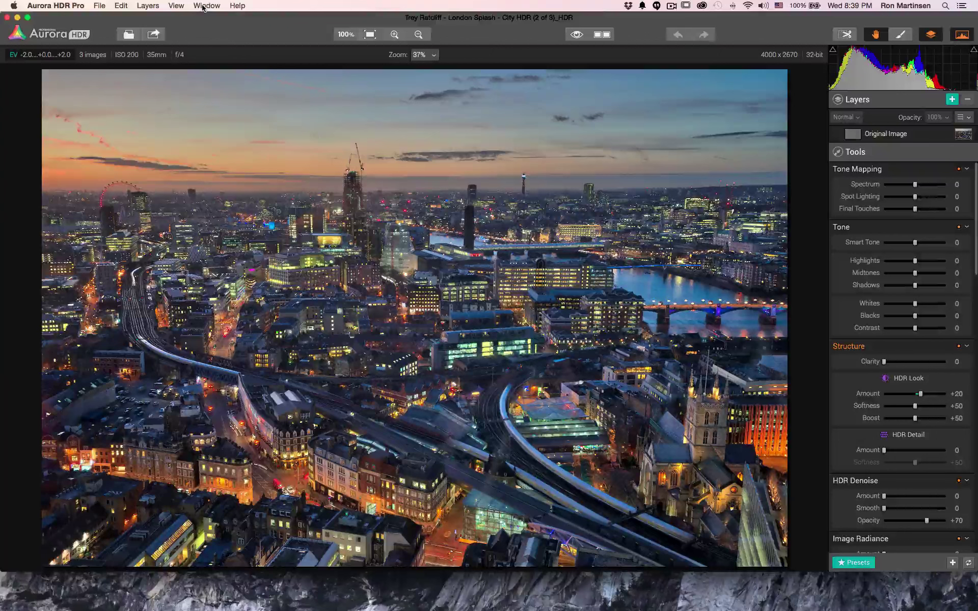
- Turn on Single View Mode and try expanding several tool groups, including Top & Bottom Lighting, finishing with Tone Mapping
click(177, 6)
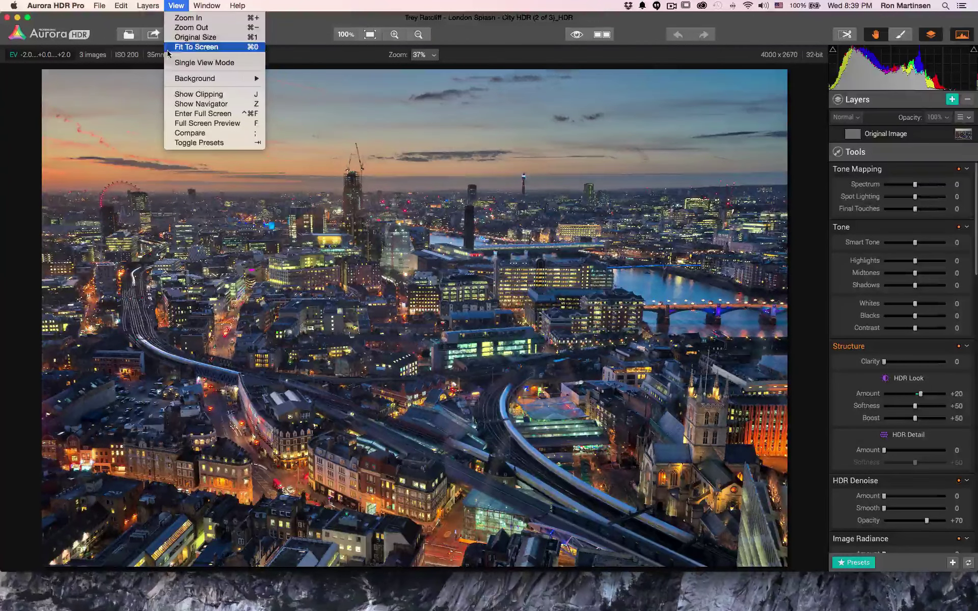
click(176, 63)
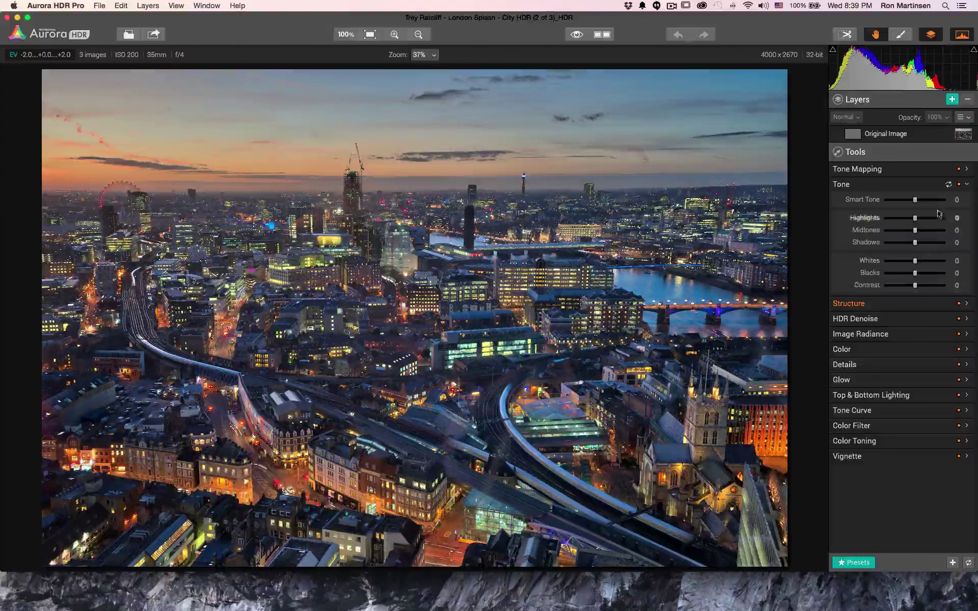
click(969, 319)
click(969, 320)
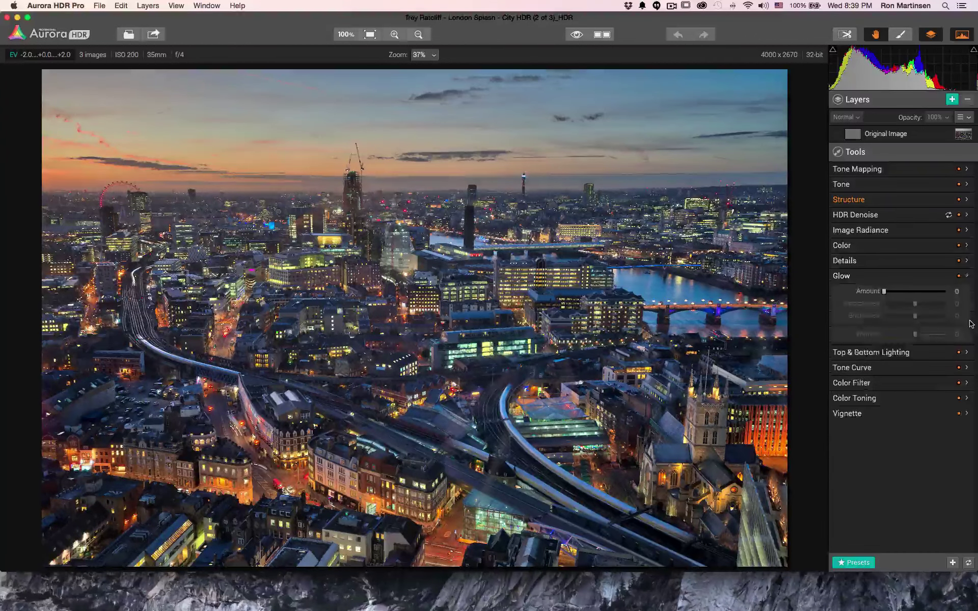
click(968, 357)
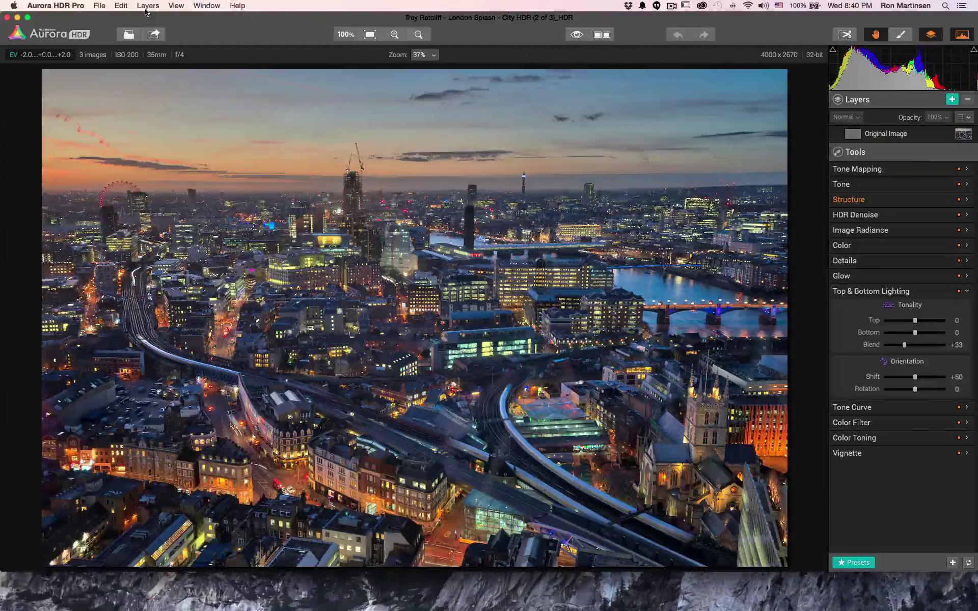
click(971, 174)
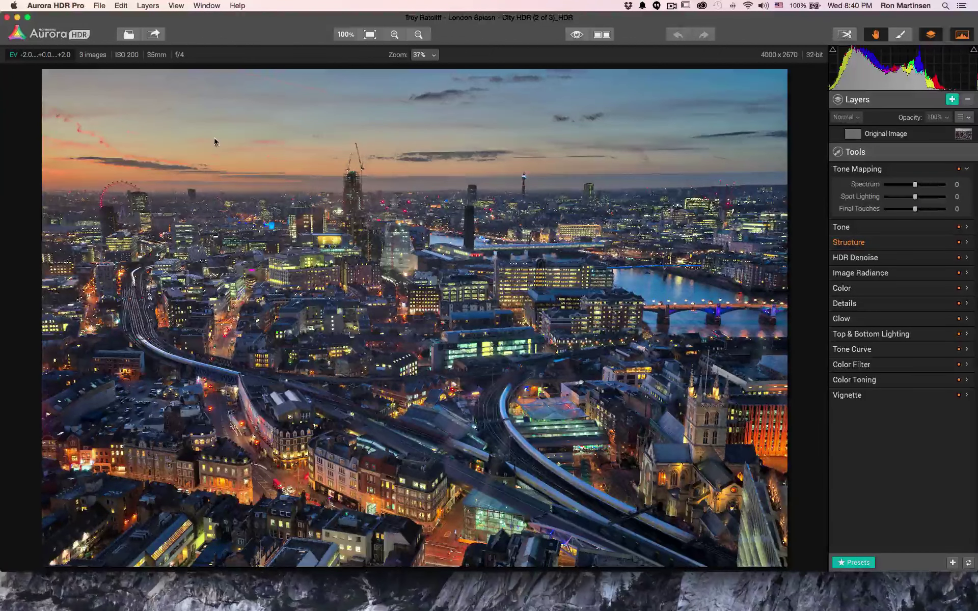
- Show the preset previews beneath the image
click(176, 6)
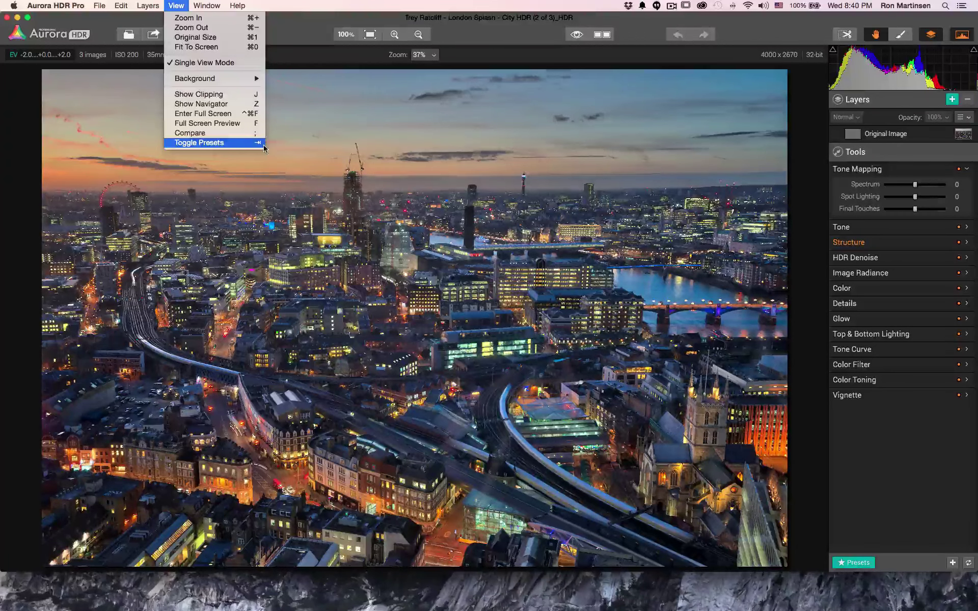
click(305, 21)
key(super+shift+p)
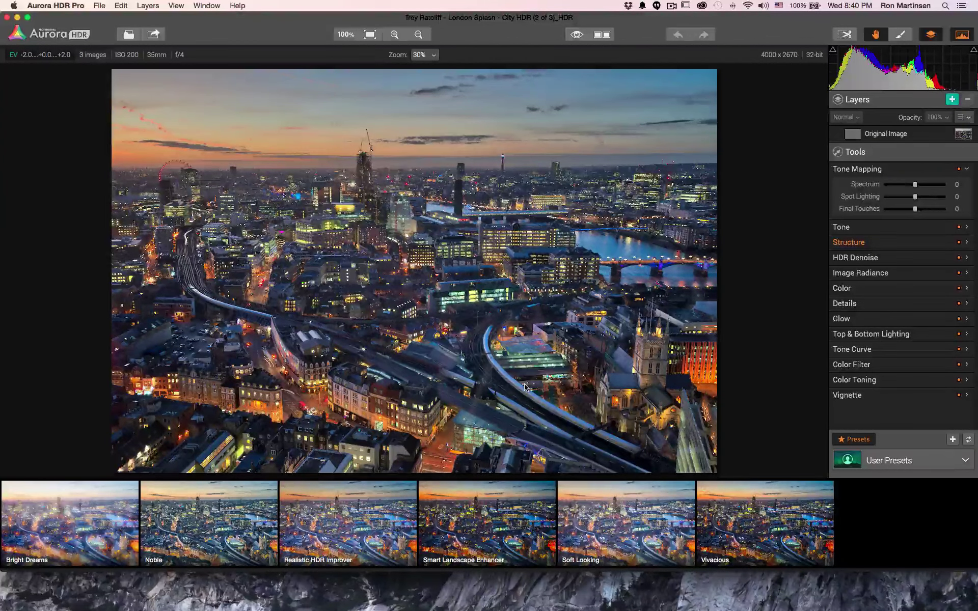
- Switch the preset category to Trey Ratcliff Presets and apply the Angels Within preset to the image
click(965, 461)
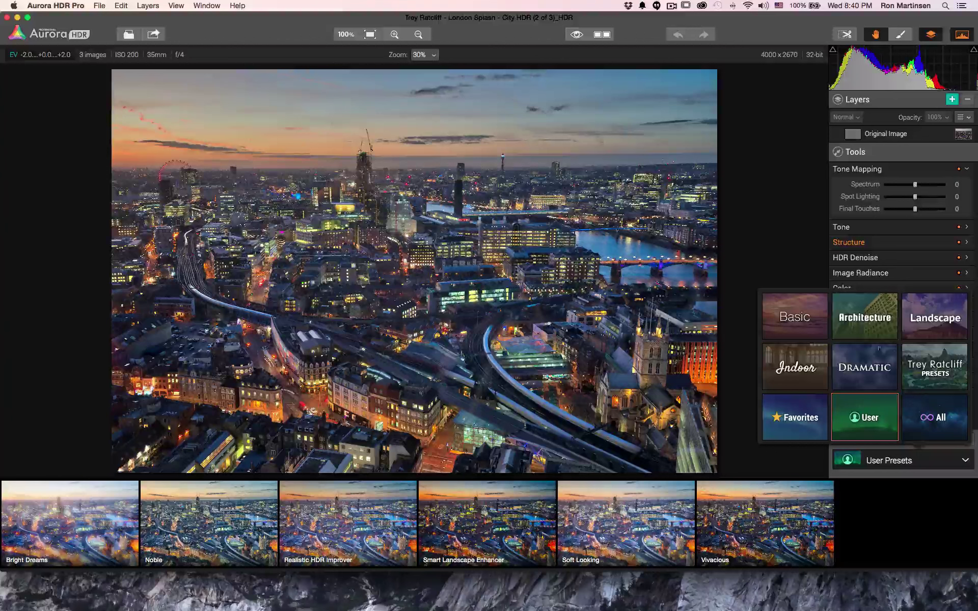
click(926, 378)
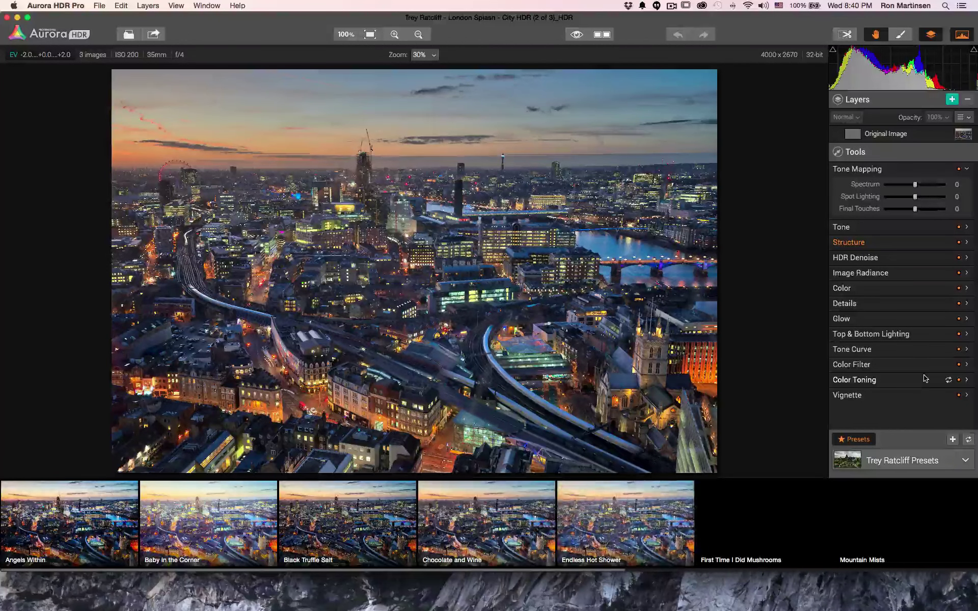
click(107, 533)
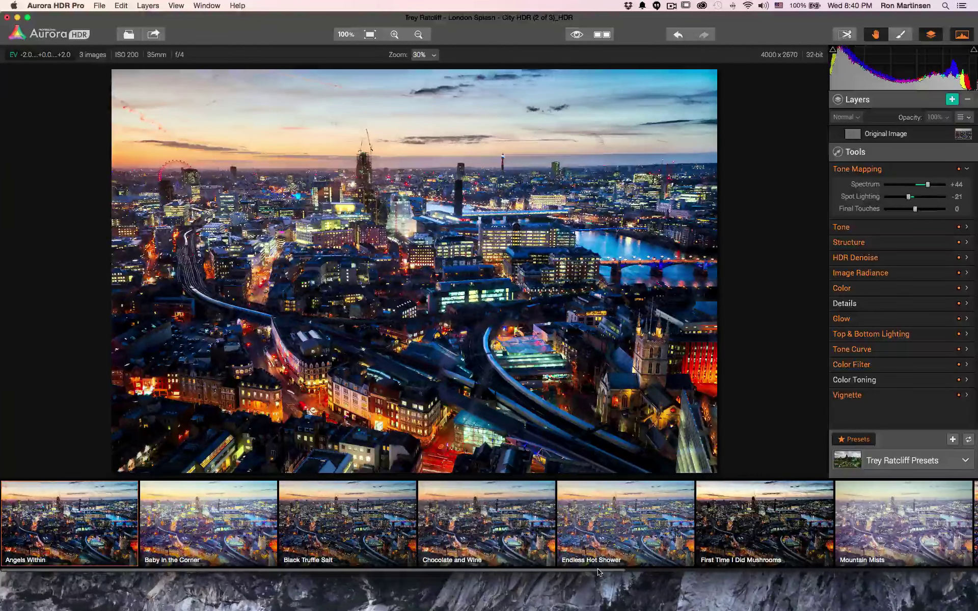
- Browse the previews of the remaining Trey Ratcliff presets
drag(600, 571, 613, 571)
drag(702, 571, 688, 569)
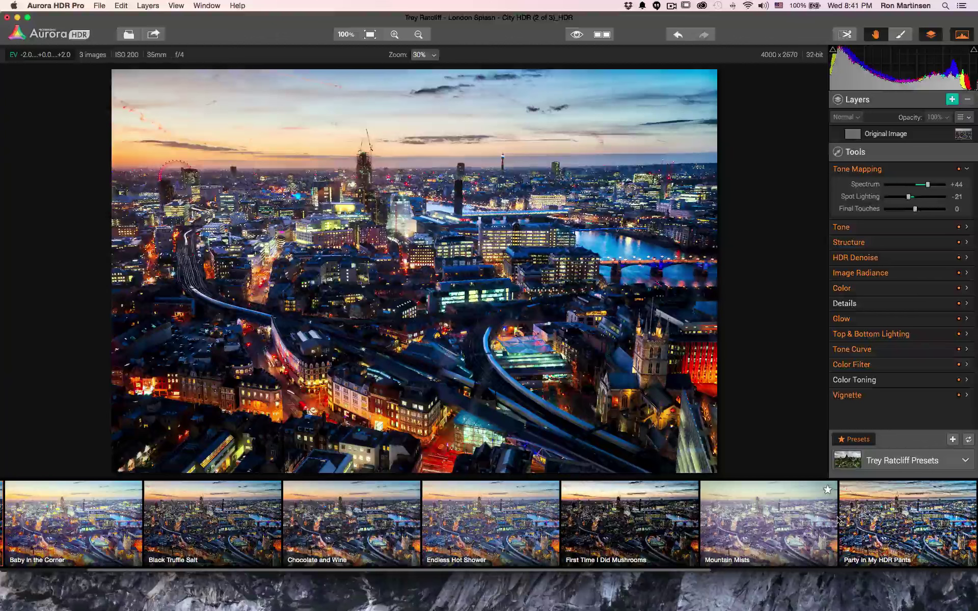
scroll(838, 520, left, 5)
scroll(838, 520, left, 1)
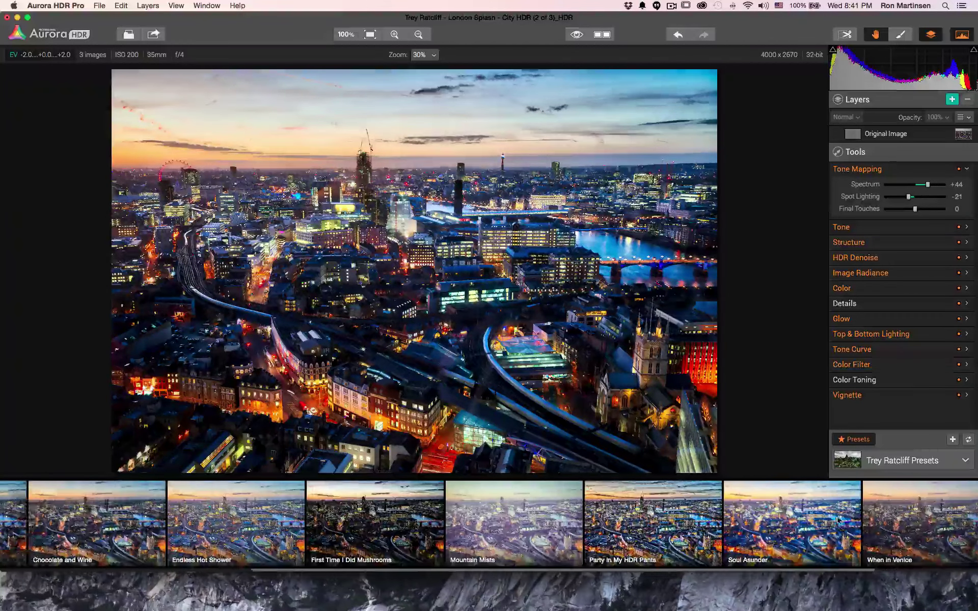
scroll(839, 520, left, 5)
scroll(838, 520, right, 4)
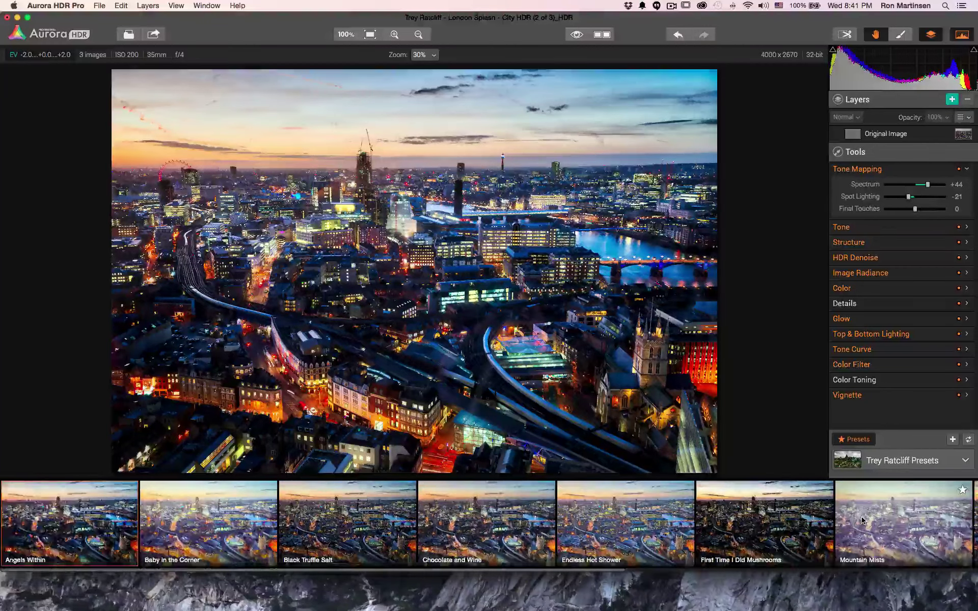
scroll(862, 521, right, 11)
scroll(862, 520, right, 8)
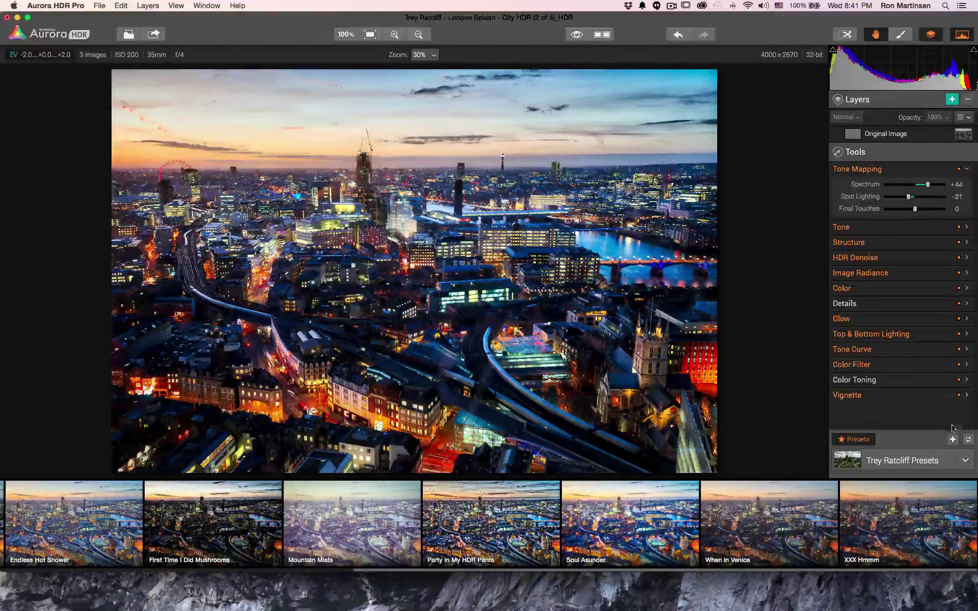
- Switch the preset category to User Presets
click(960, 461)
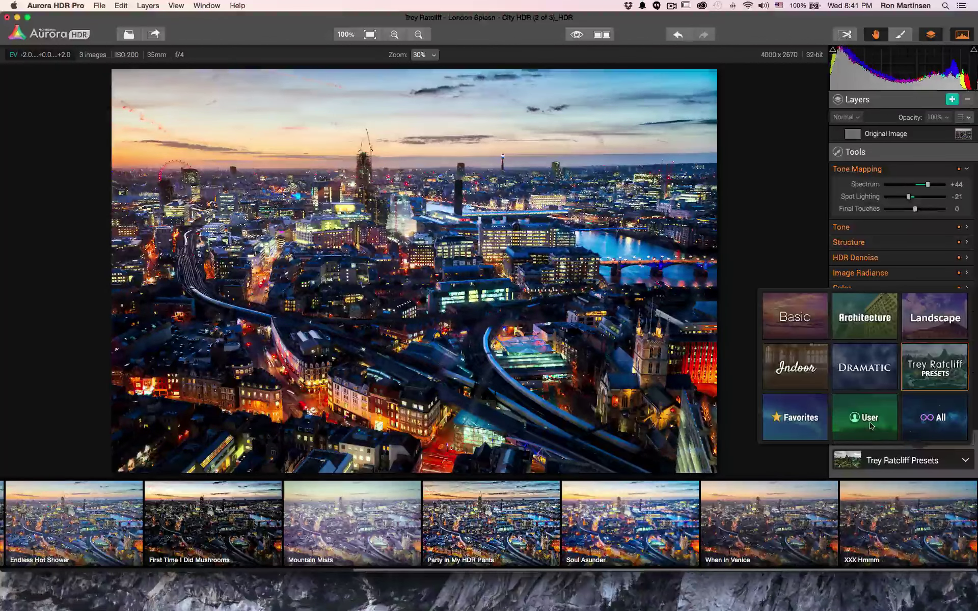
click(869, 419)
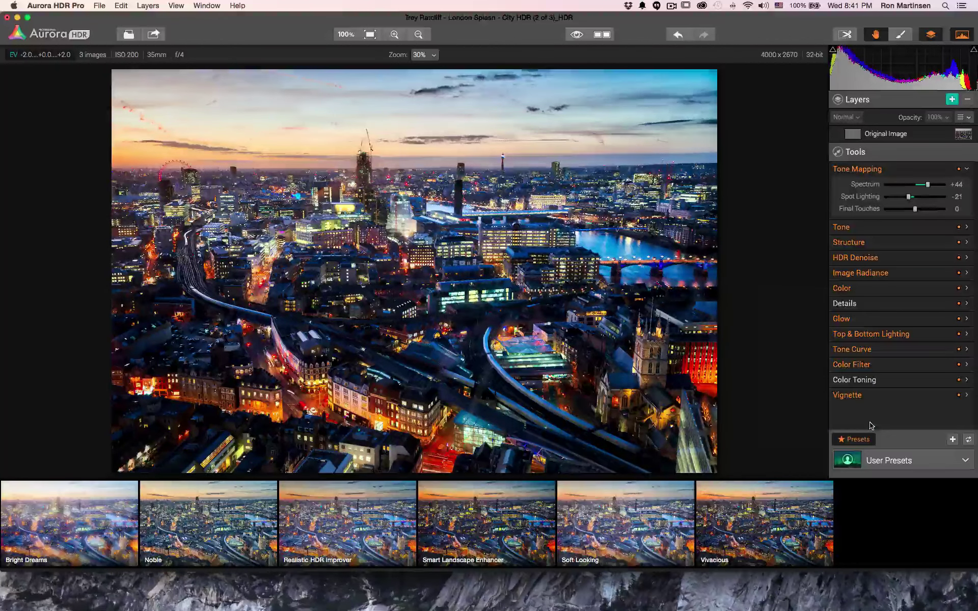
- Apply the Vivacious user preset to the image and mark that preset as a favorite
click(734, 537)
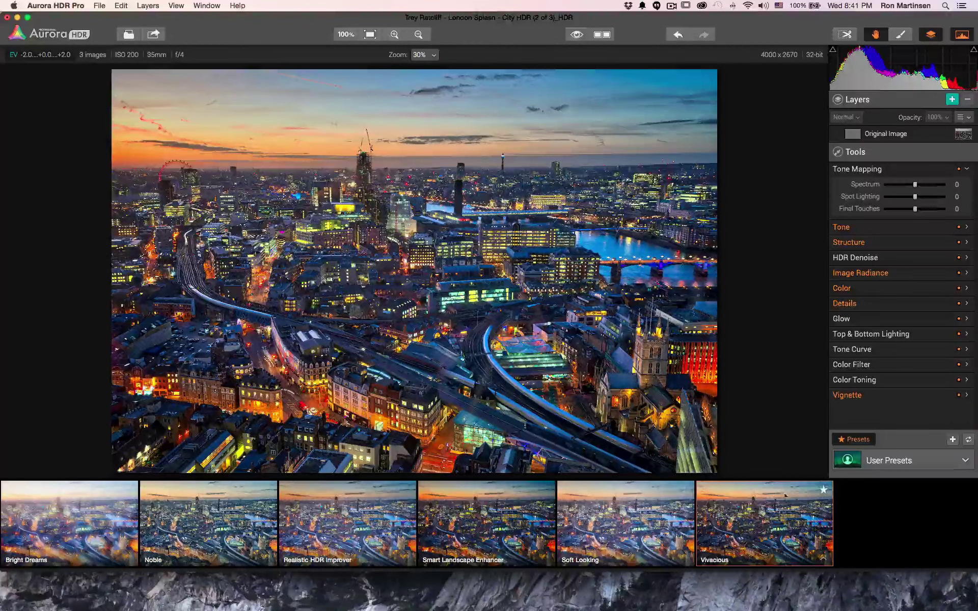
click(823, 490)
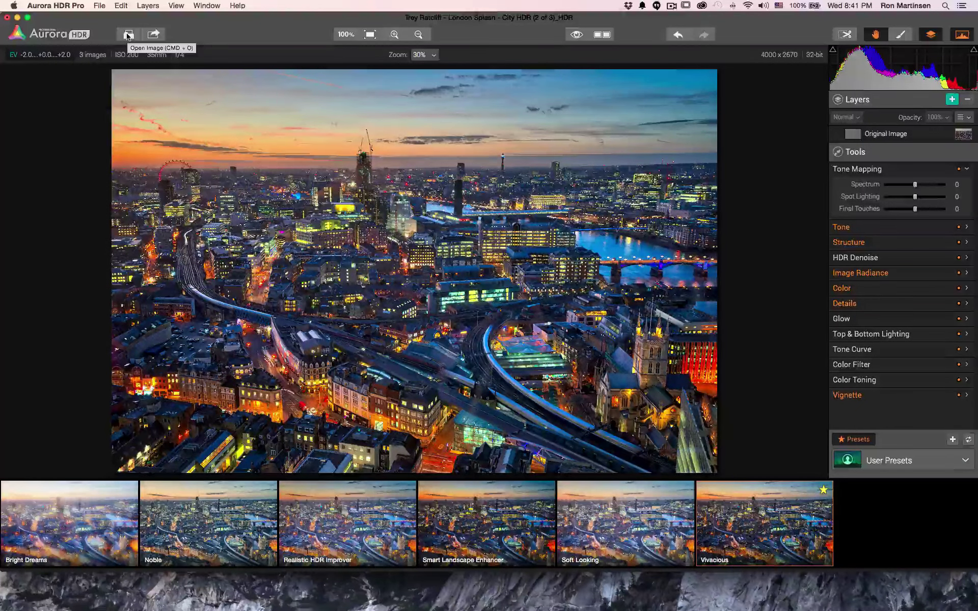
- Show the available export, sharing and open-in destinations for the image, and close the list without exporting
click(153, 35)
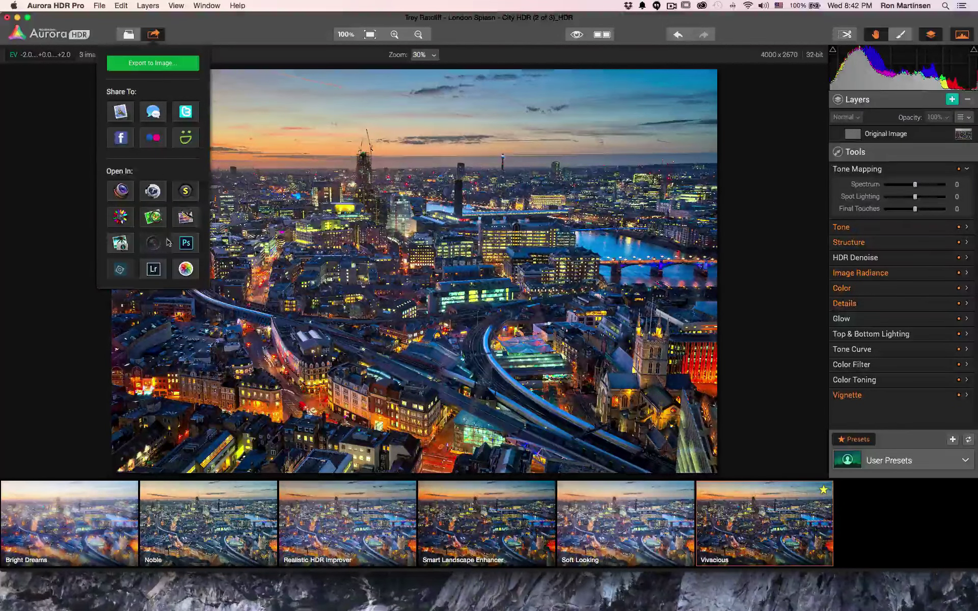
click(296, 29)
- View the image at 100% magnification and return it to fit the screen
click(370, 39)
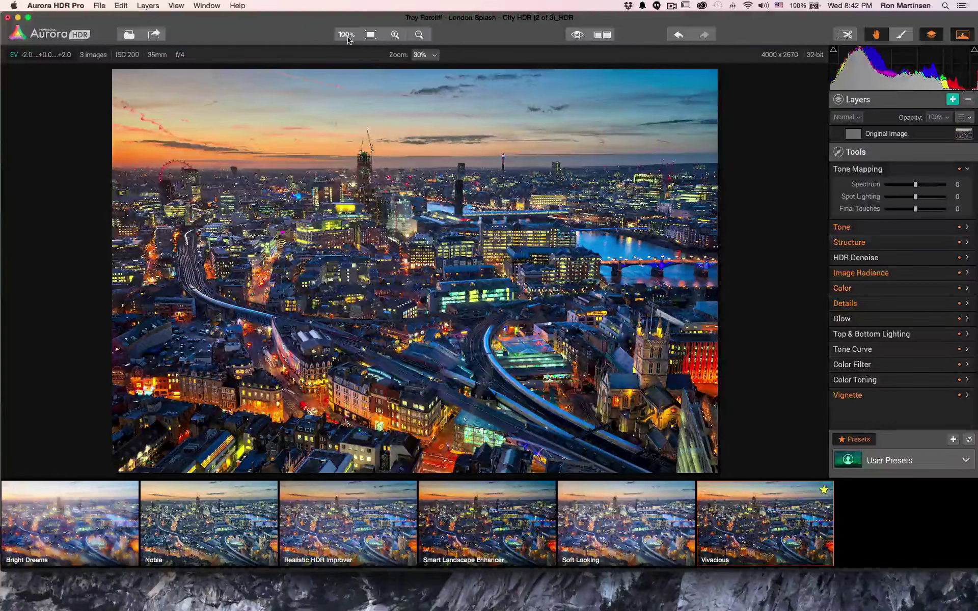
click(347, 34)
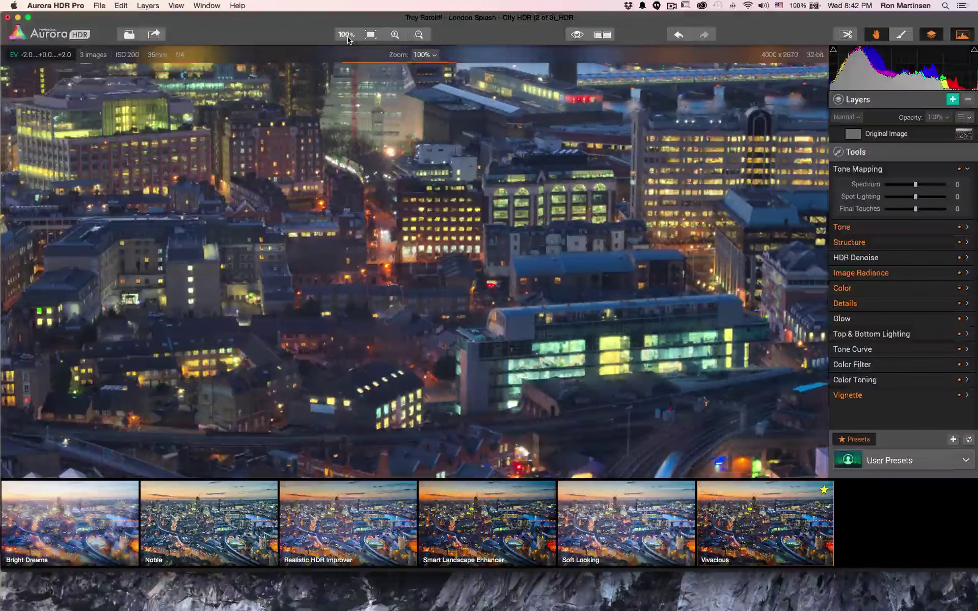
click(371, 35)
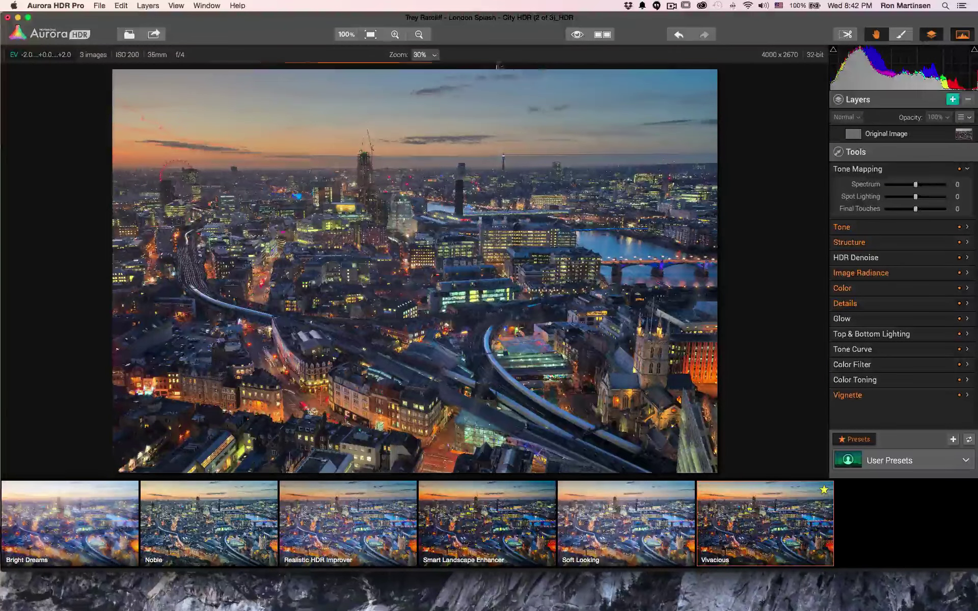
- Toggle the quick preview repeatedly to compare the unedited image with the Vivacious result
click(577, 34)
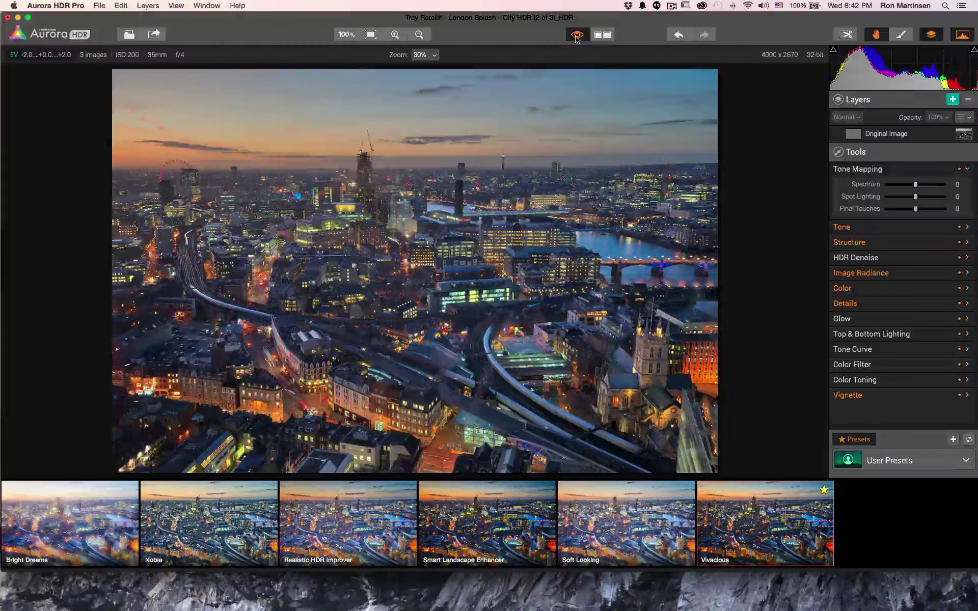
click(577, 35)
click(577, 35)
click(577, 35)
click(577, 34)
click(577, 35)
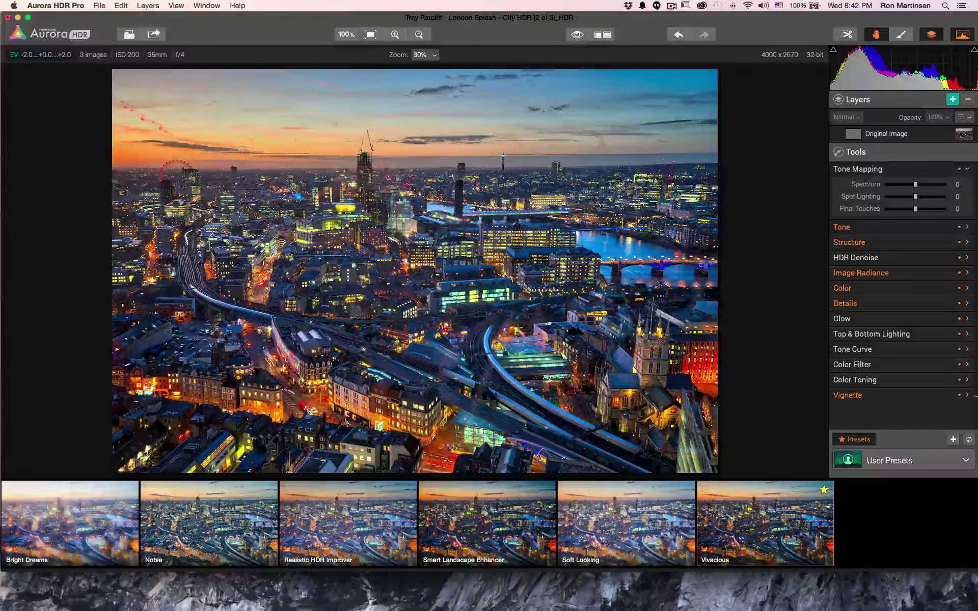
click(577, 34)
click(577, 35)
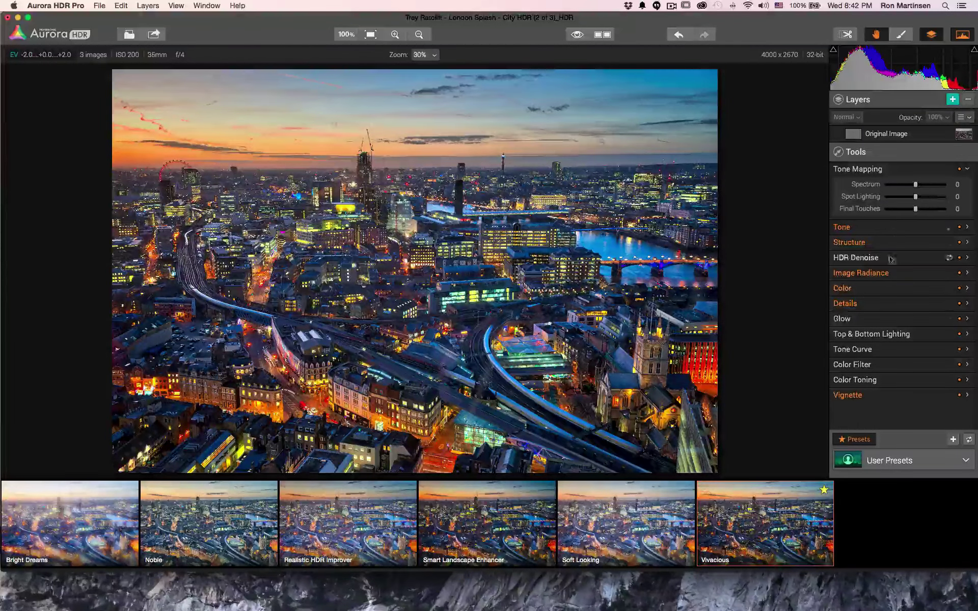
click(578, 35)
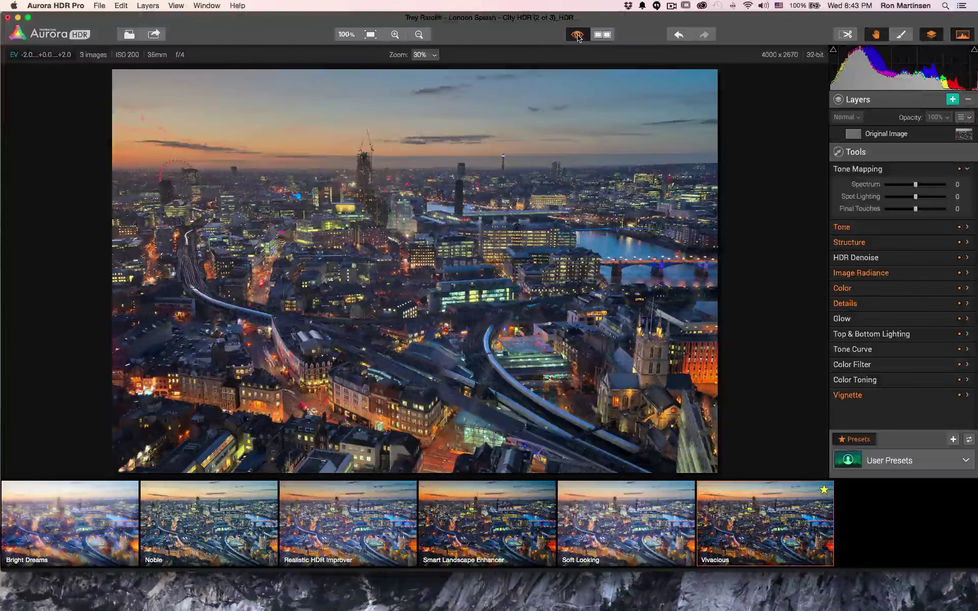
click(578, 35)
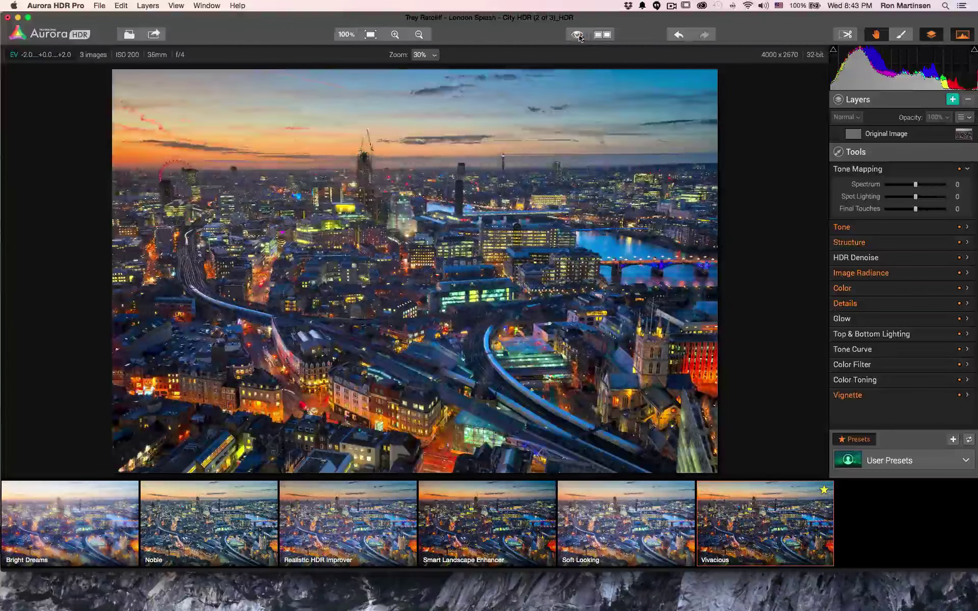
- Compare before and after in the split view with its divider shifted right of centre, then side by side, and return to the split view
click(599, 36)
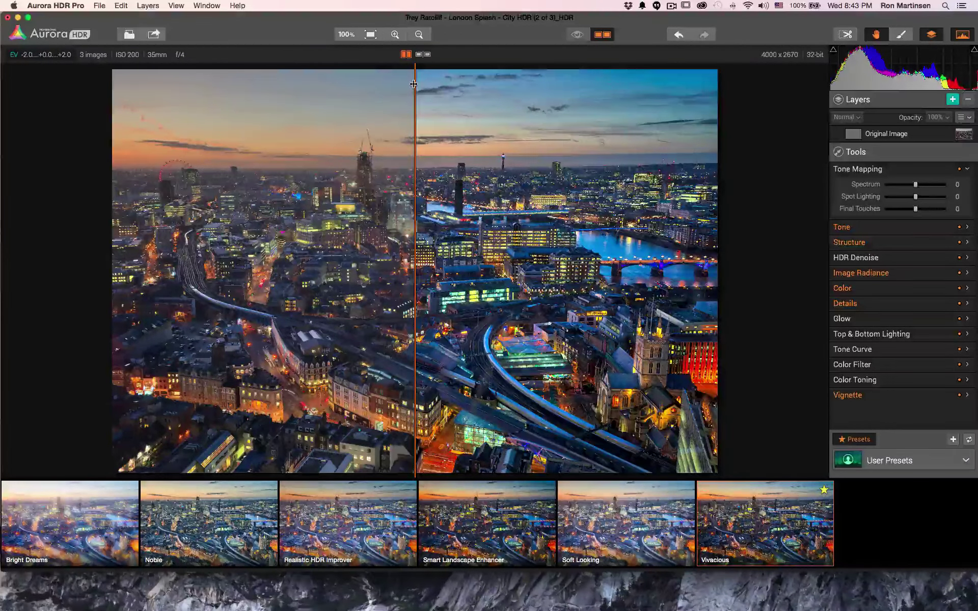
drag(413, 84, 470, 155)
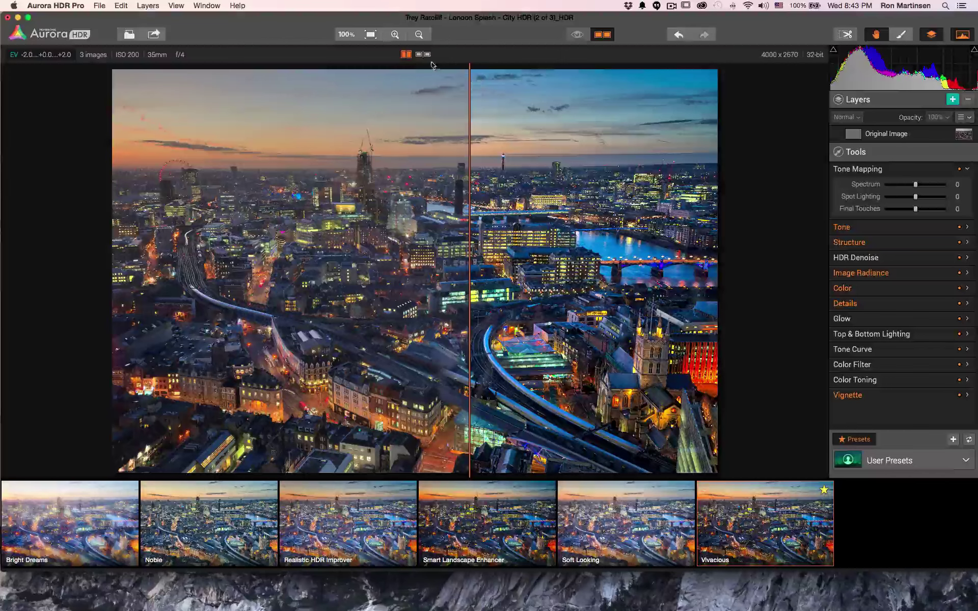
click(427, 54)
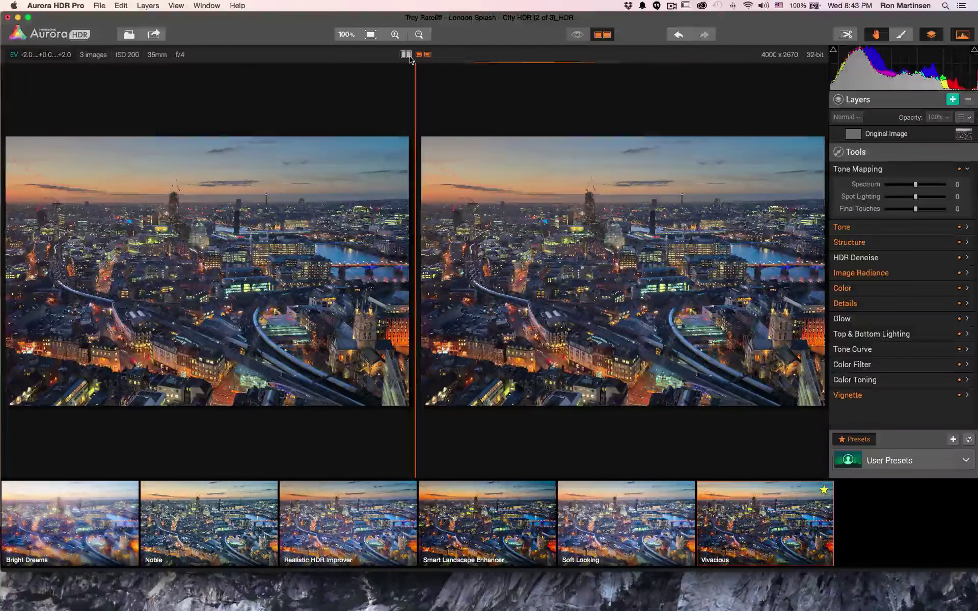
click(406, 55)
click(407, 55)
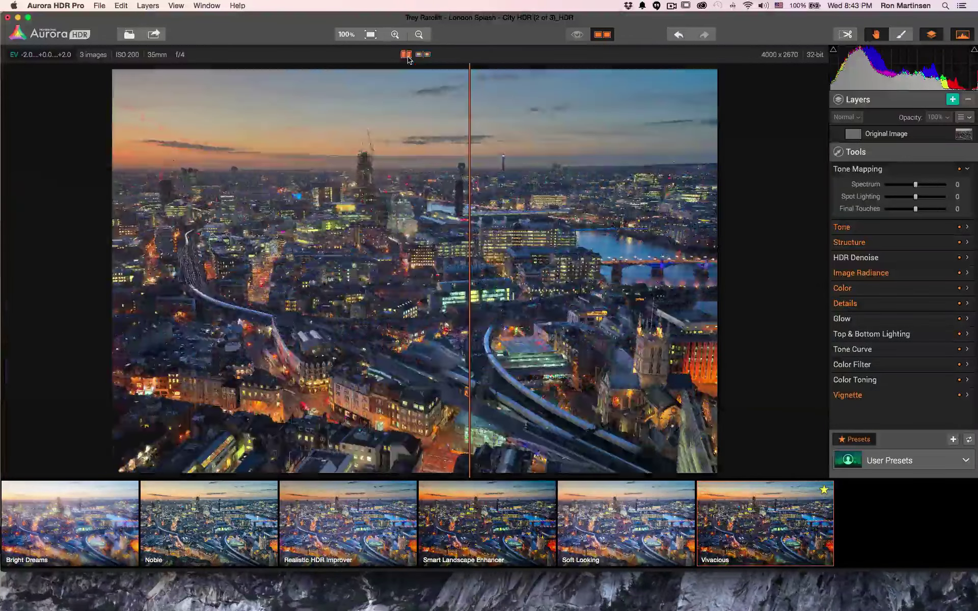
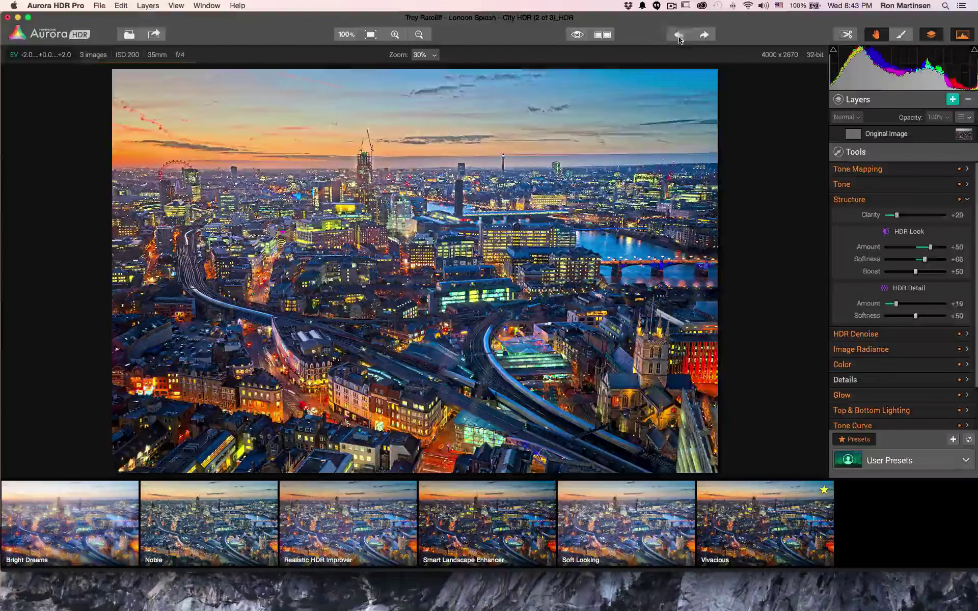
- Undo the applied presets back to the default look and redo them up to the Vivacious preset
click(678, 36)
click(679, 36)
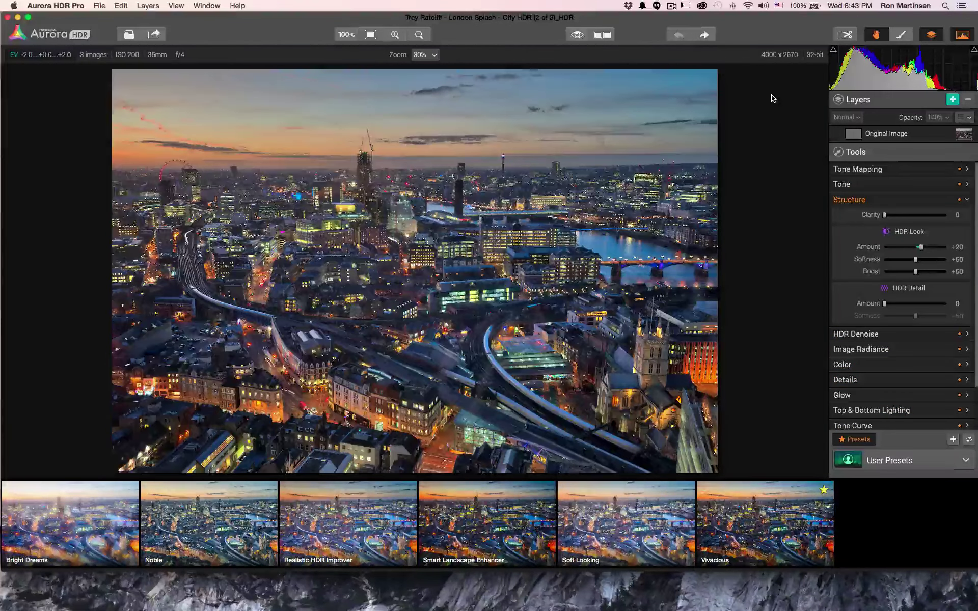
click(704, 35)
click(704, 35)
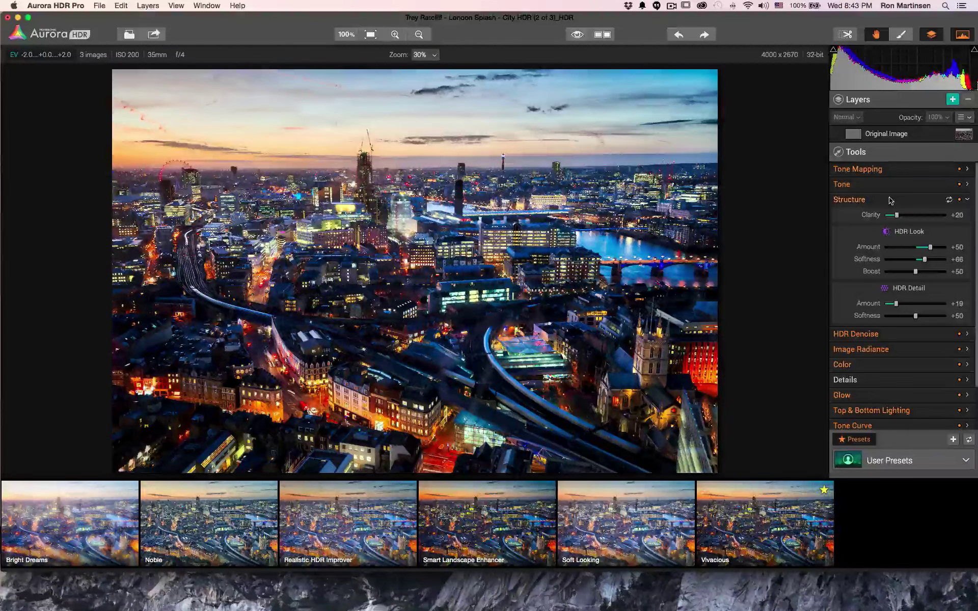
click(705, 35)
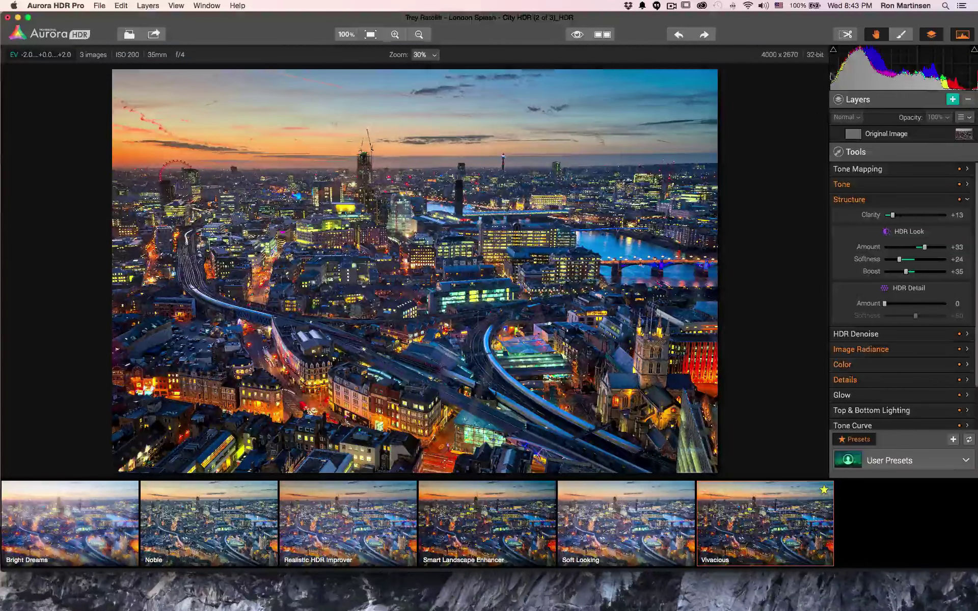
- Crop the image slightly to 3975 x 2659 using the Rule of Thirds guides and a Free ratio
click(847, 34)
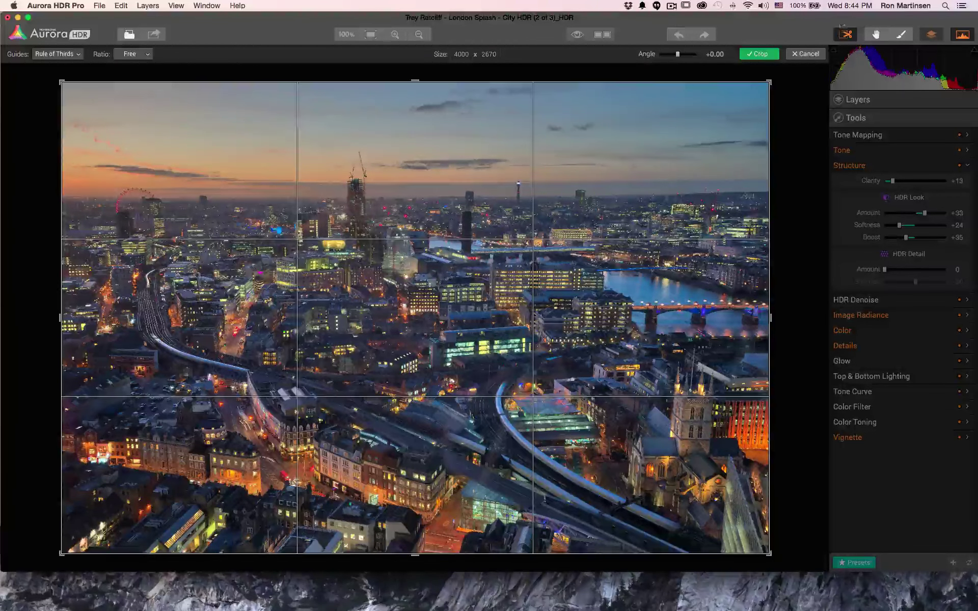
drag(769, 85, 768, 86)
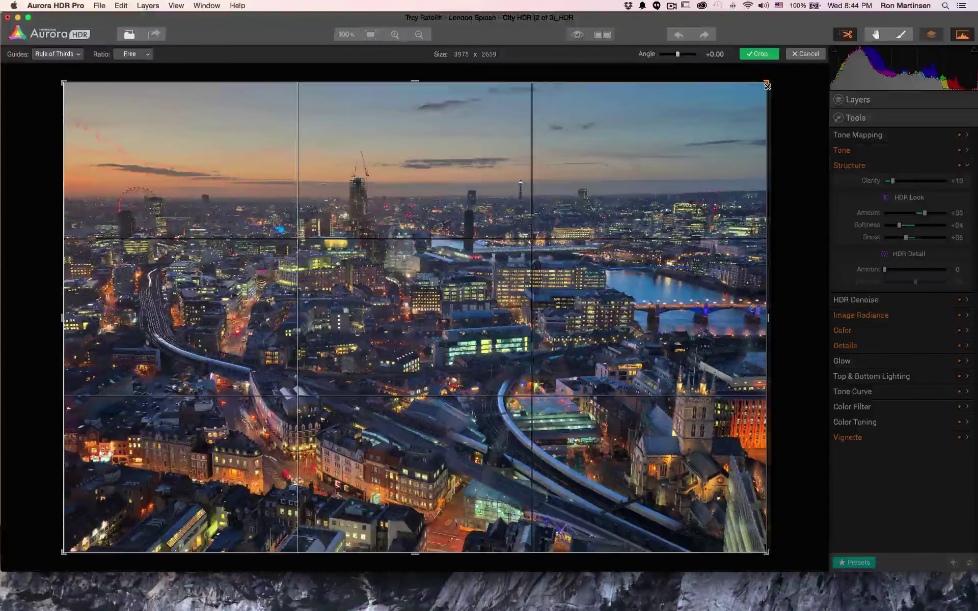
click(759, 54)
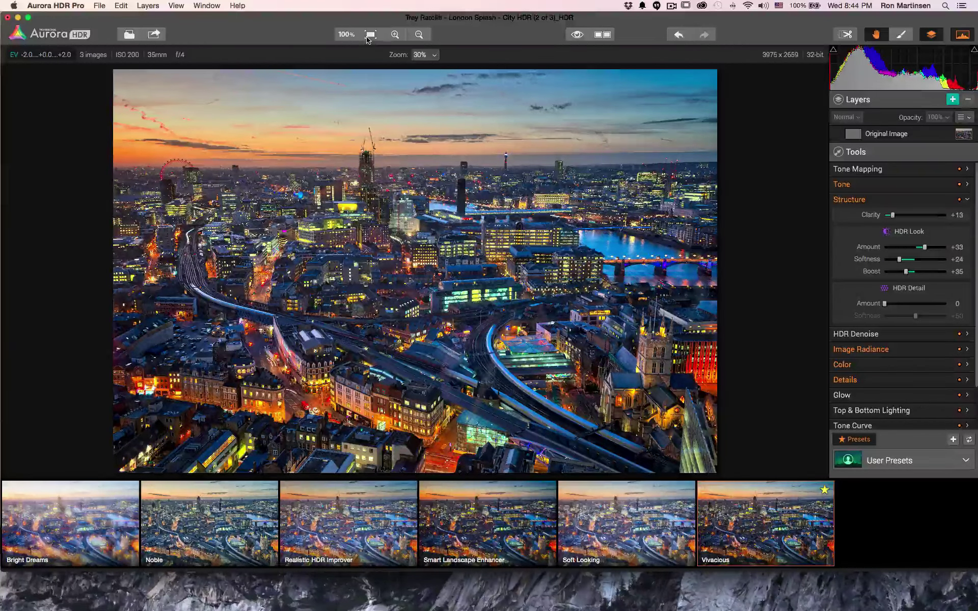
- Inspect the city buildings at 100% magnification, moving across to the area around the street at the left
click(346, 34)
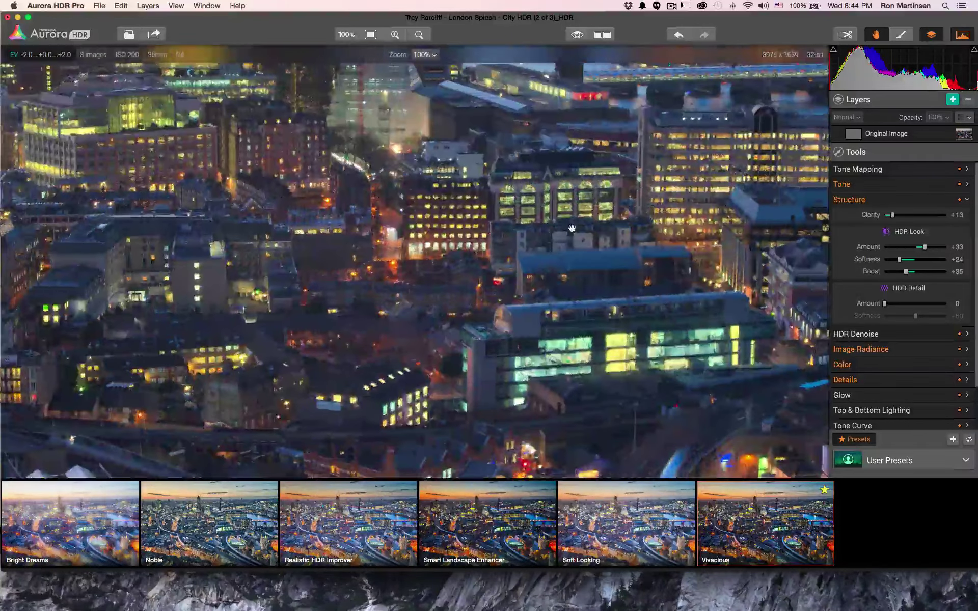
drag(572, 224, 747, 241)
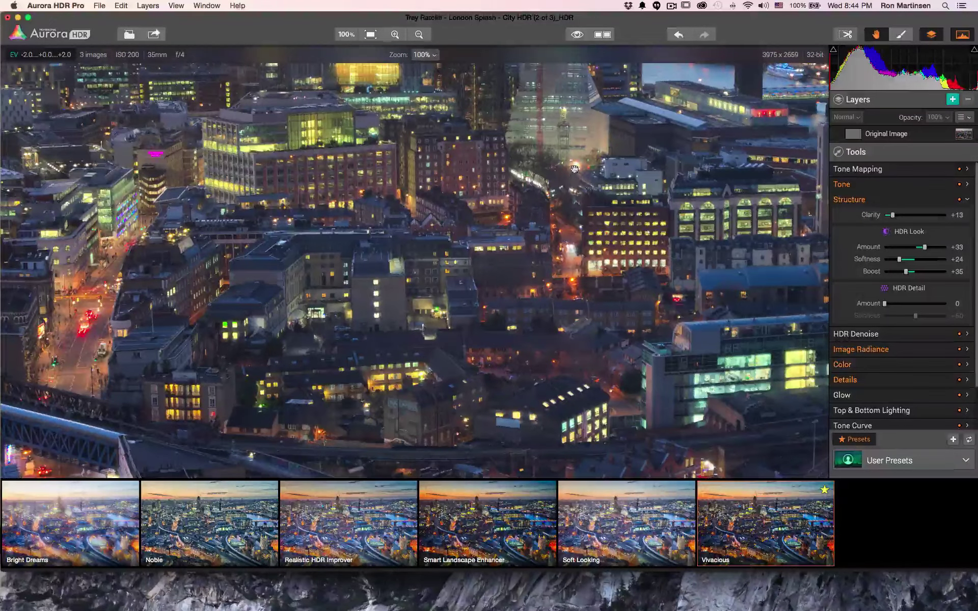
drag(572, 176, 579, 214)
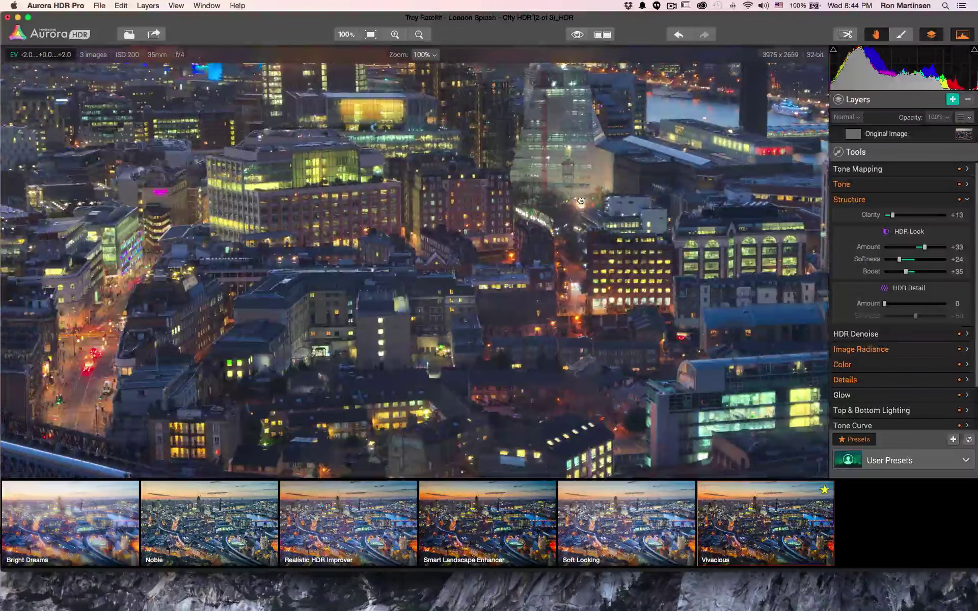
- Switch to the masking brush and add a new layer named Another Preset above the original image
click(901, 35)
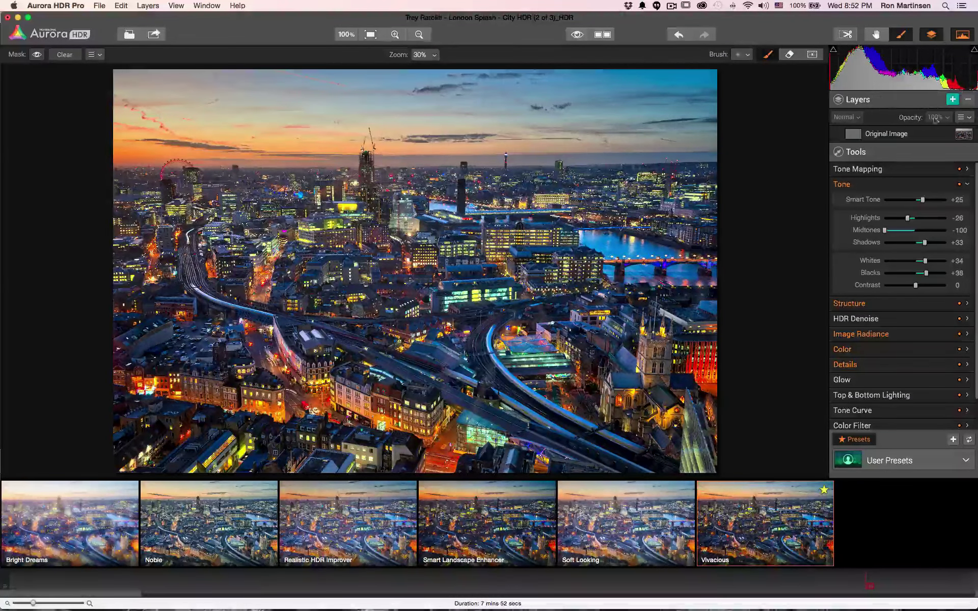
click(955, 104)
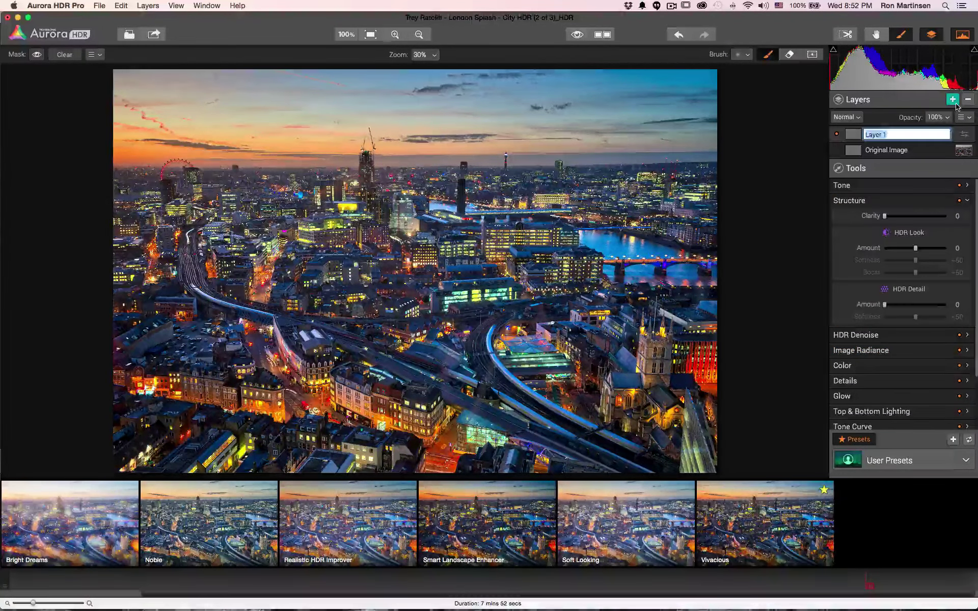
text(A)
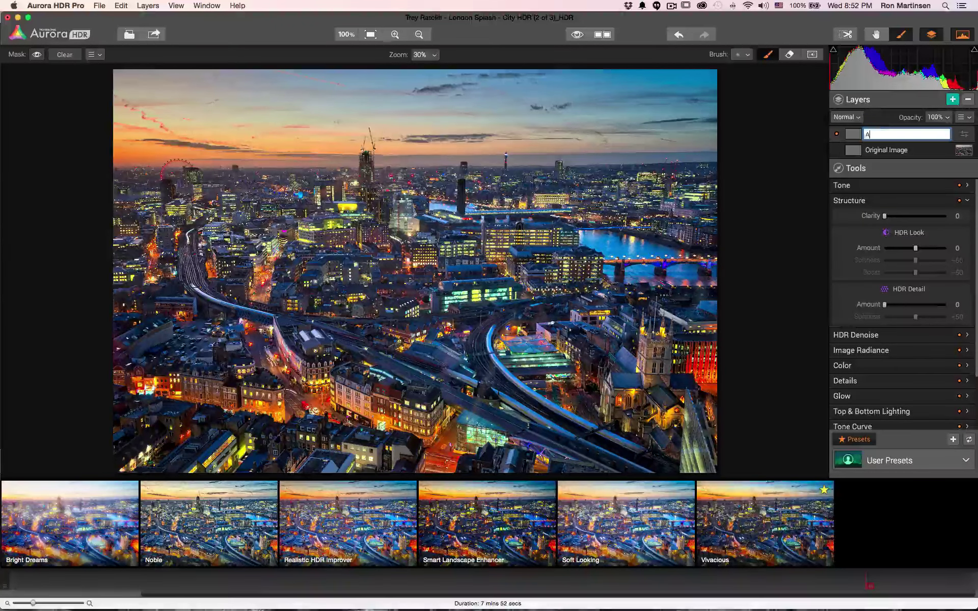
text(nother Preset)
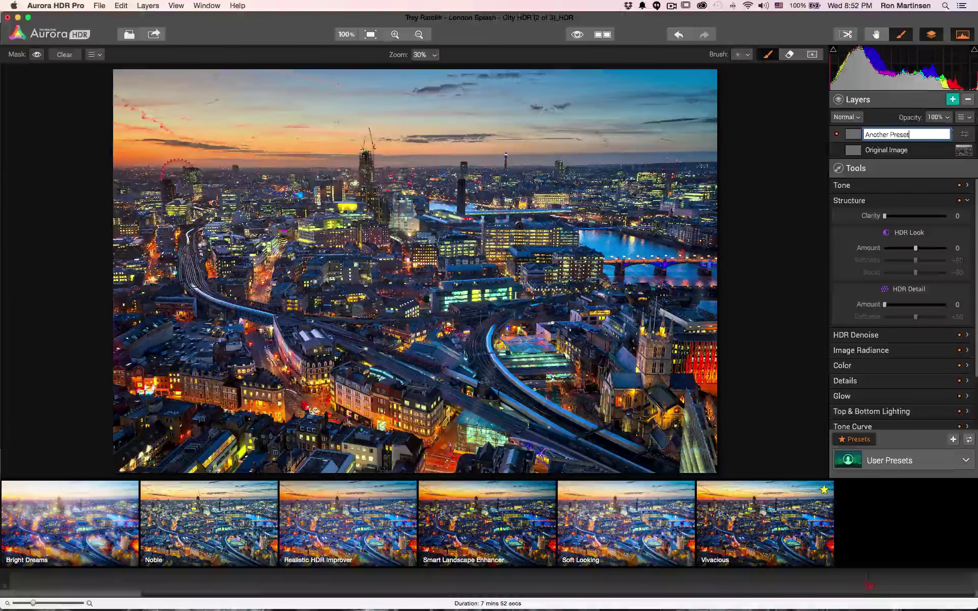
key(Return)
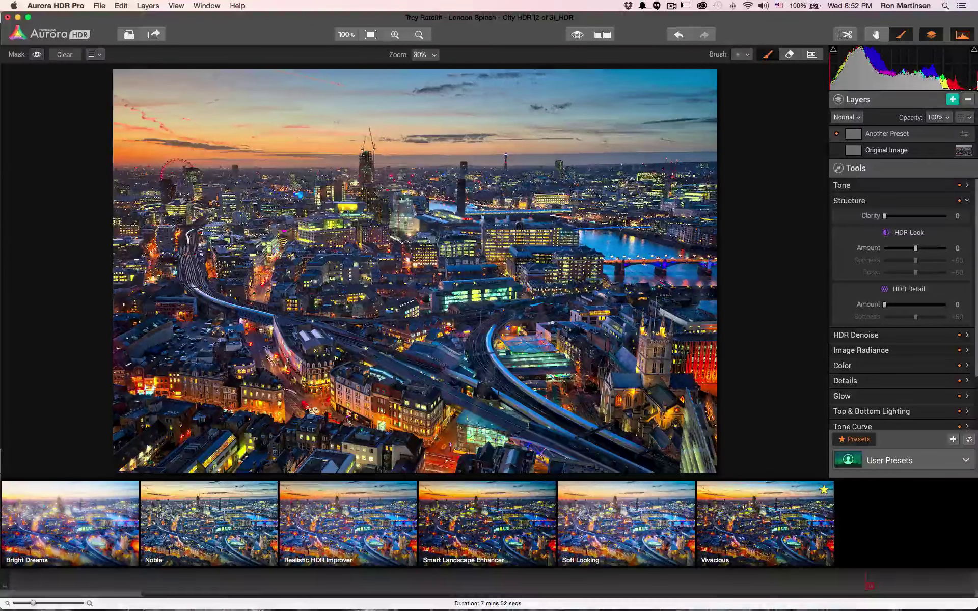
- Apply the Smart Landscape Enhancer preset to the Another Preset layer and reduce its strength to 60%
click(519, 509)
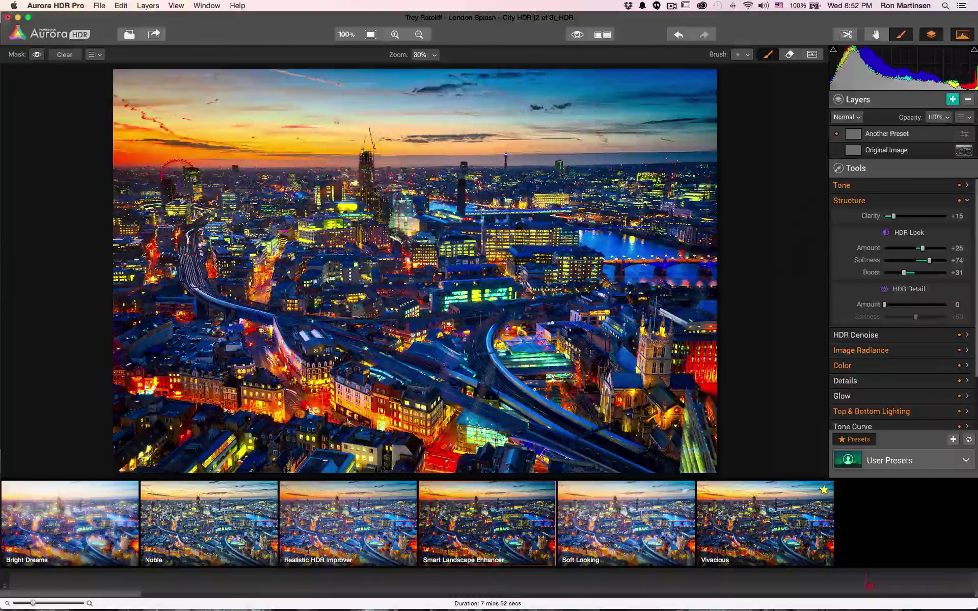
click(512, 554)
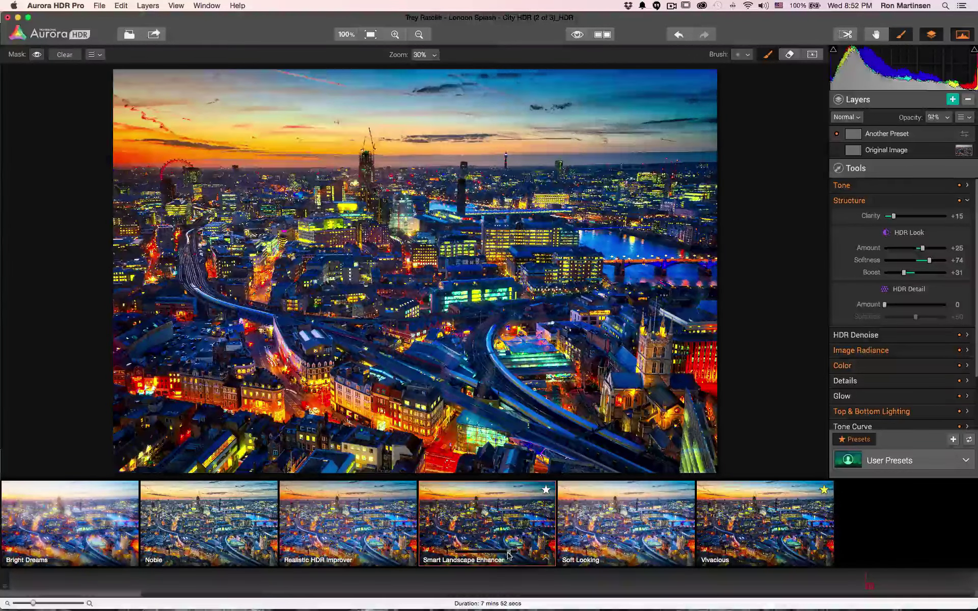
drag(512, 555, 486, 555)
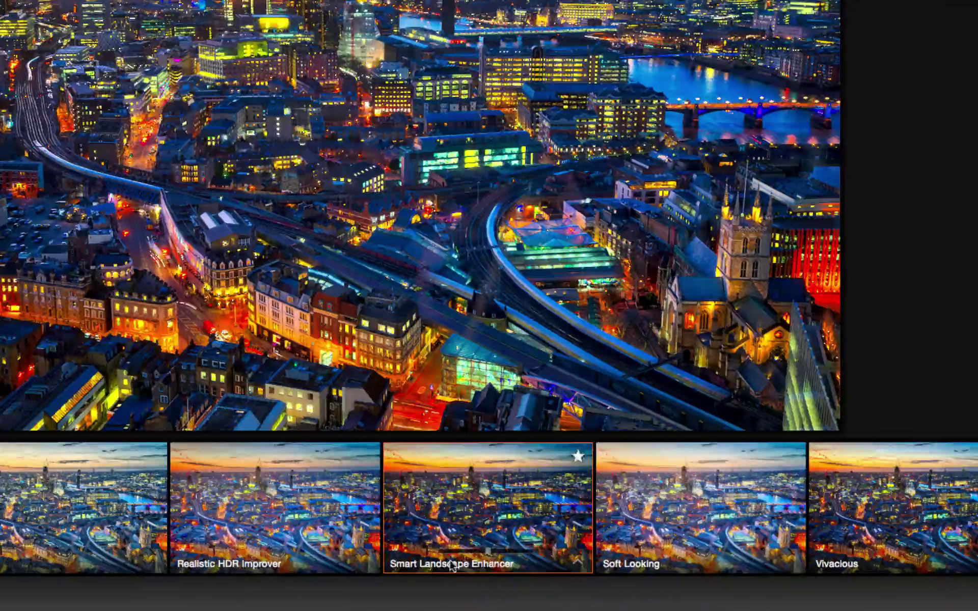
drag(494, 554, 479, 556)
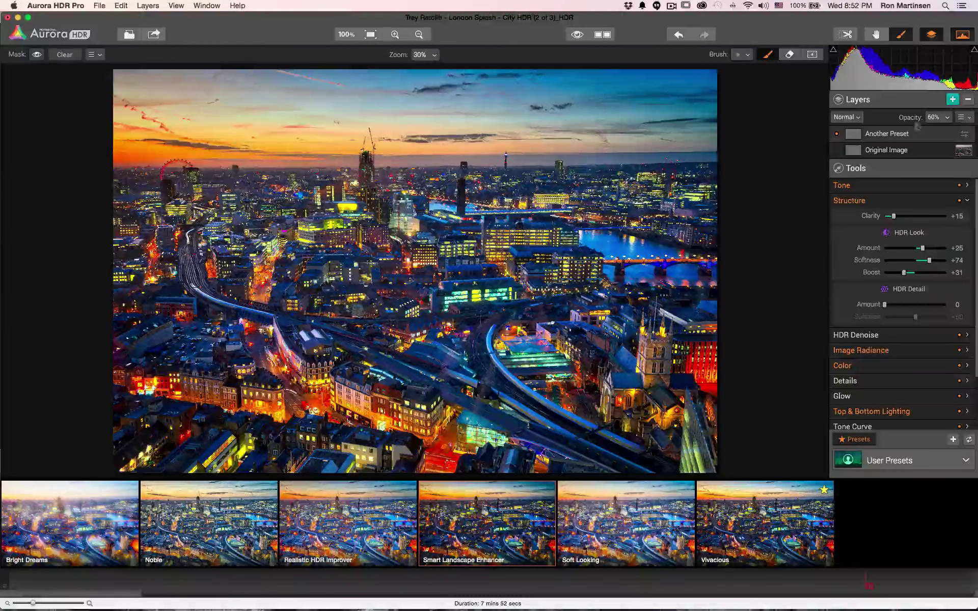
mouse_move(490, 530)
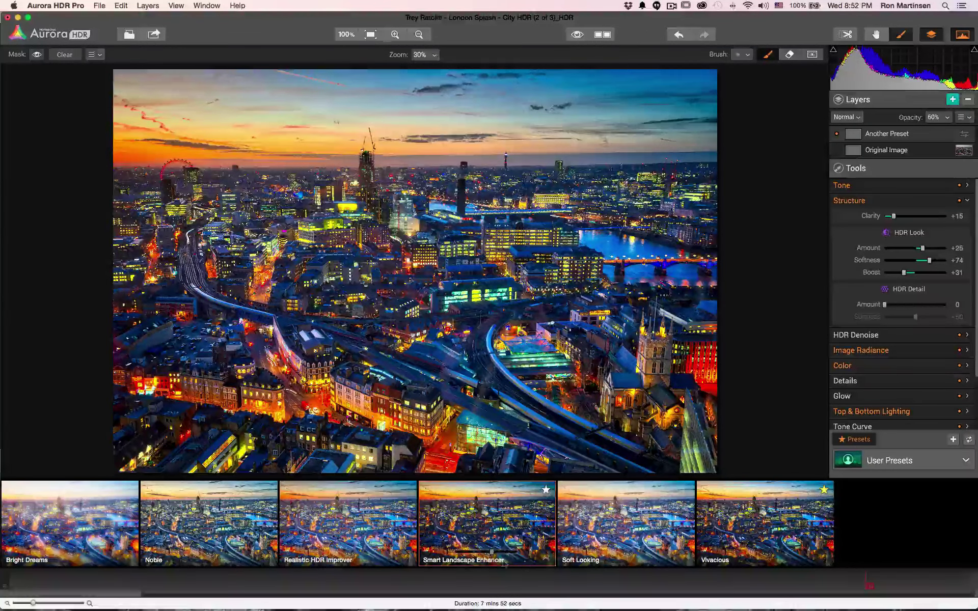
- Raise the Smart Landscape Enhancer preset's strength to 100% and mask it onto the sky with a brush at 50 opacity
drag(490, 553, 512, 552)
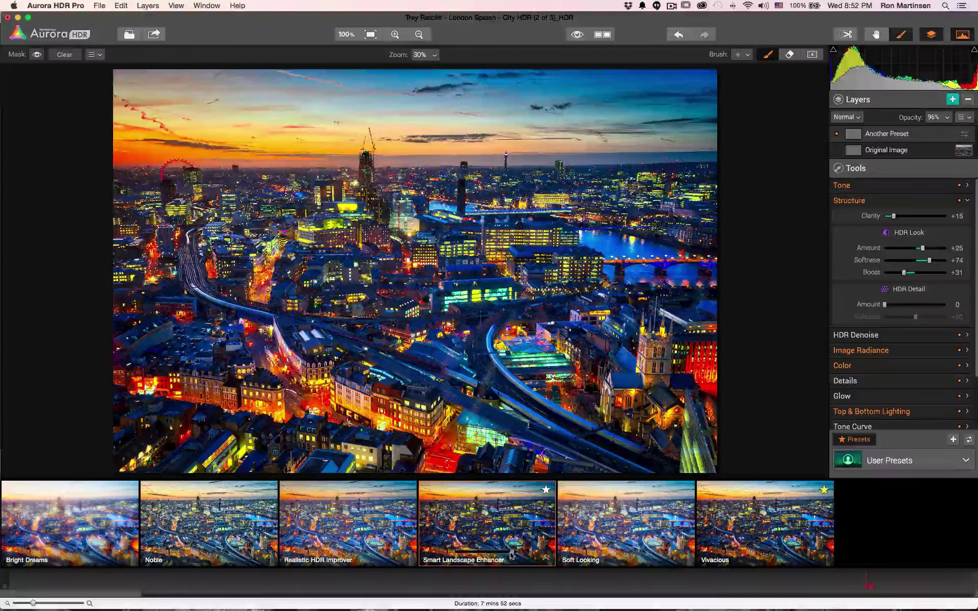
drag(507, 553, 514, 554)
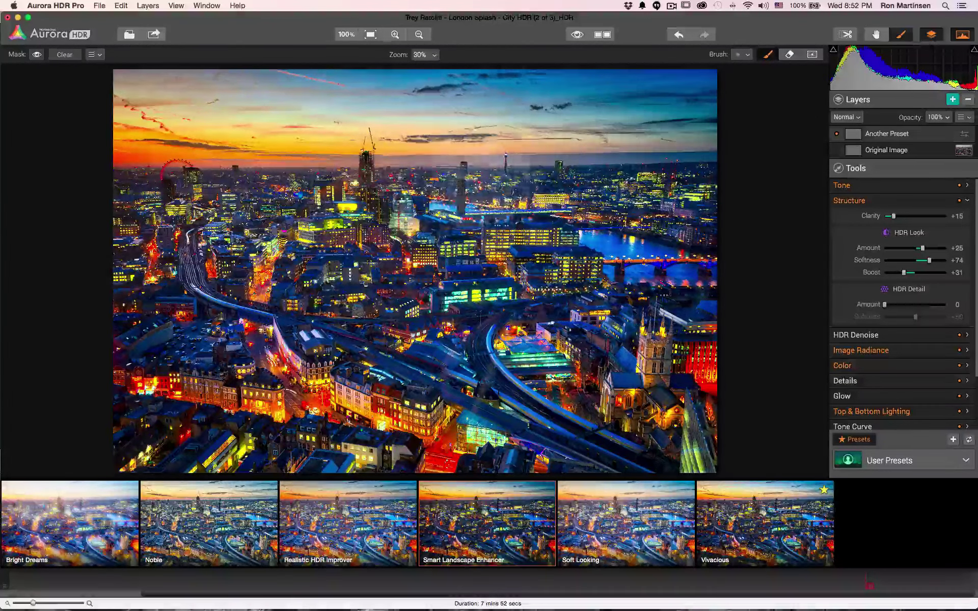
click(747, 55)
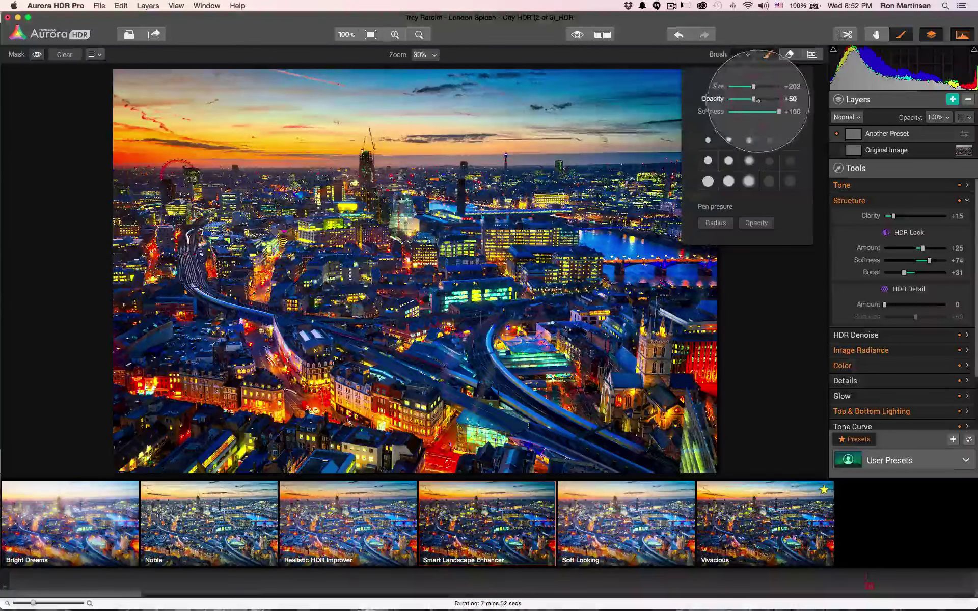
click(747, 56)
mouse_move(683, 99)
mouse_down()
mouse_move(448, 92)
mouse_move(214, 112)
mouse_move(163, 109)
mouse_move(158, 98)
mouse_move(214, 169)
mouse_up()
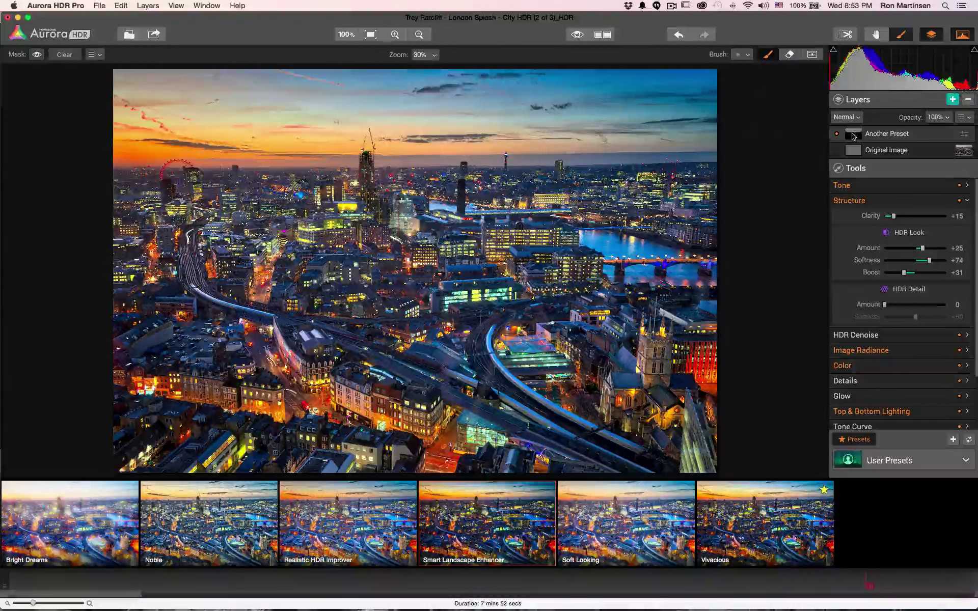
mouse_move(632, 105)
mouse_down()
mouse_move(695, 114)
mouse_move(571, 110)
mouse_up()
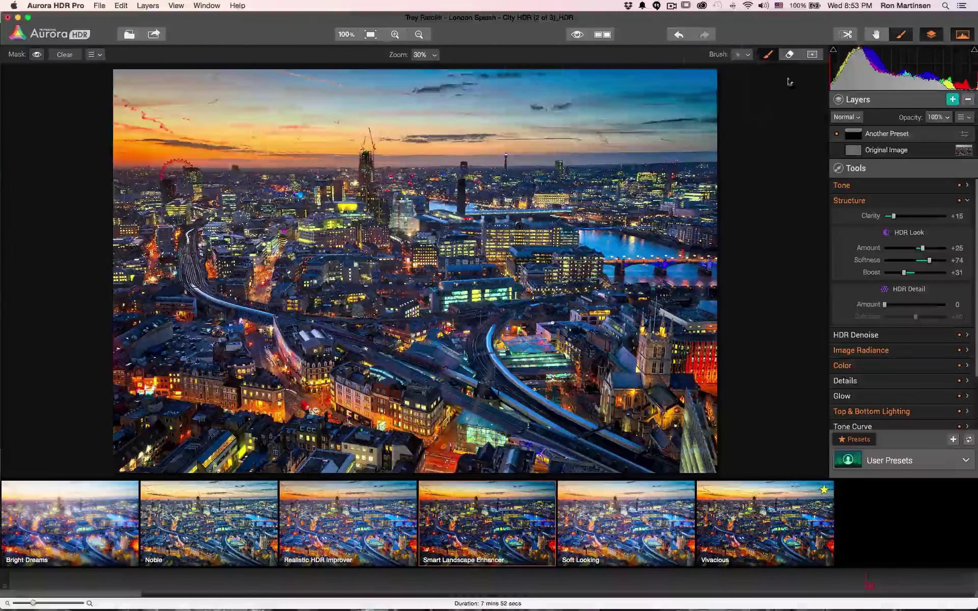
- Set the masking brush opacity to 100 and paint over the sky again on the Another Preset layer
click(747, 56)
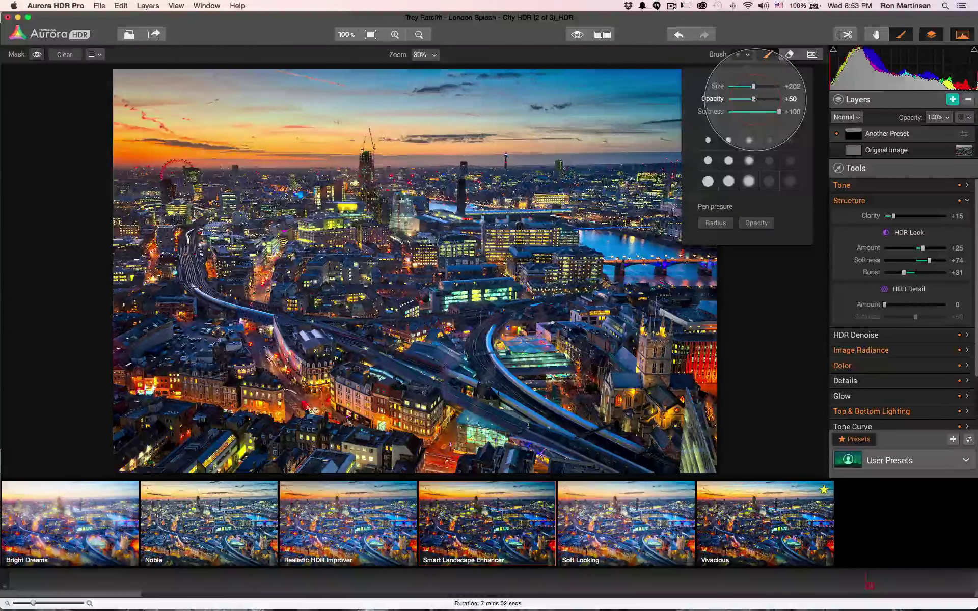
drag(755, 99, 785, 99)
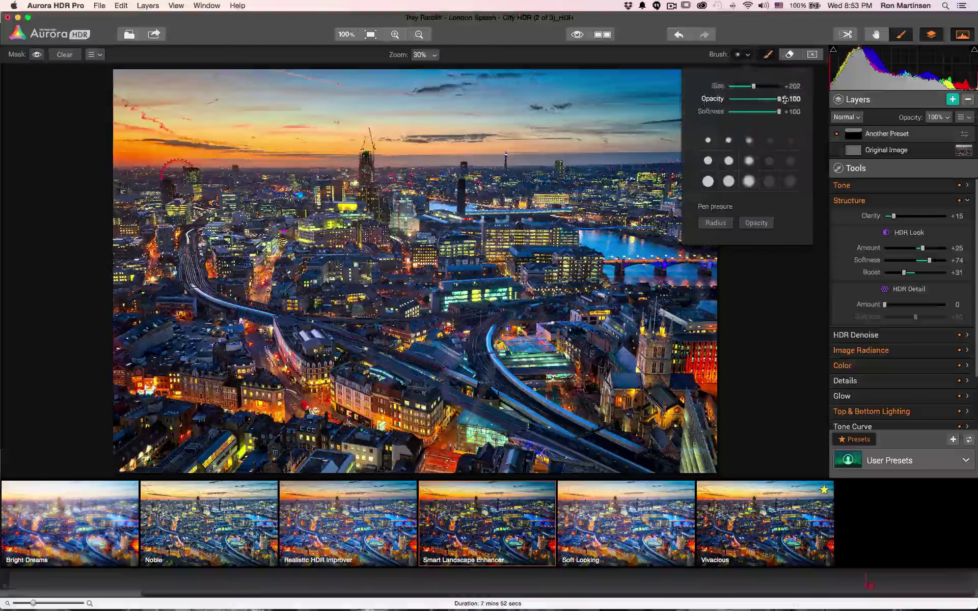
click(745, 63)
mouse_move(695, 105)
mouse_down()
mouse_move(352, 107)
mouse_move(308, 118)
mouse_move(207, 98)
mouse_move(168, 163)
mouse_move(599, 102)
mouse_move(699, 117)
mouse_up()
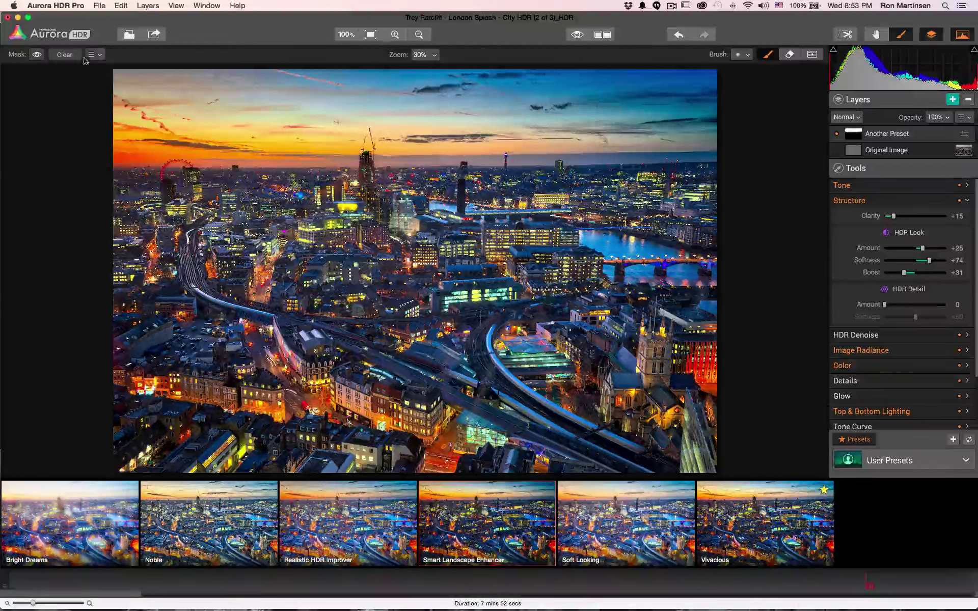
- Check the painted area with the red mask overlay and review the additional mask options
click(37, 54)
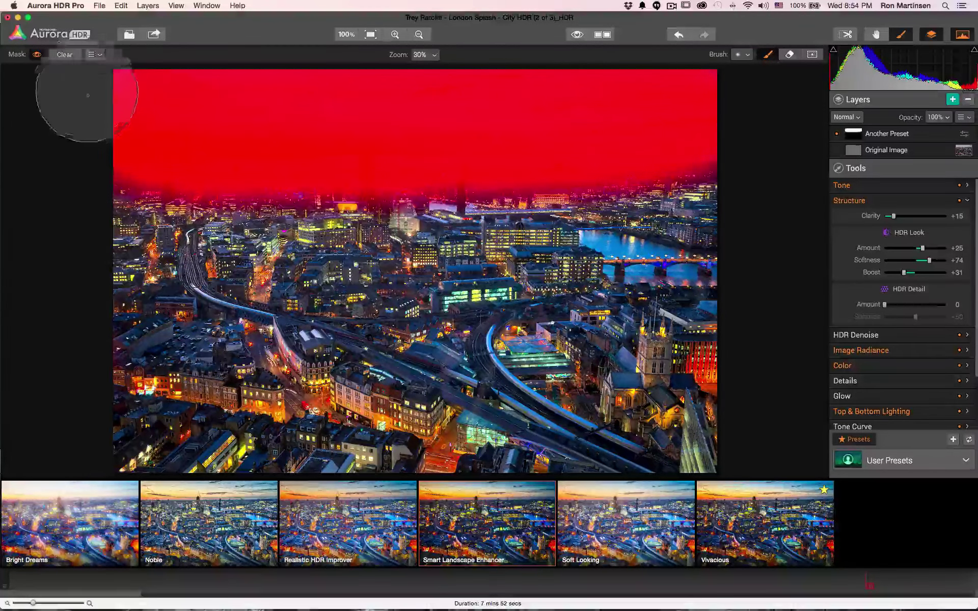
click(38, 56)
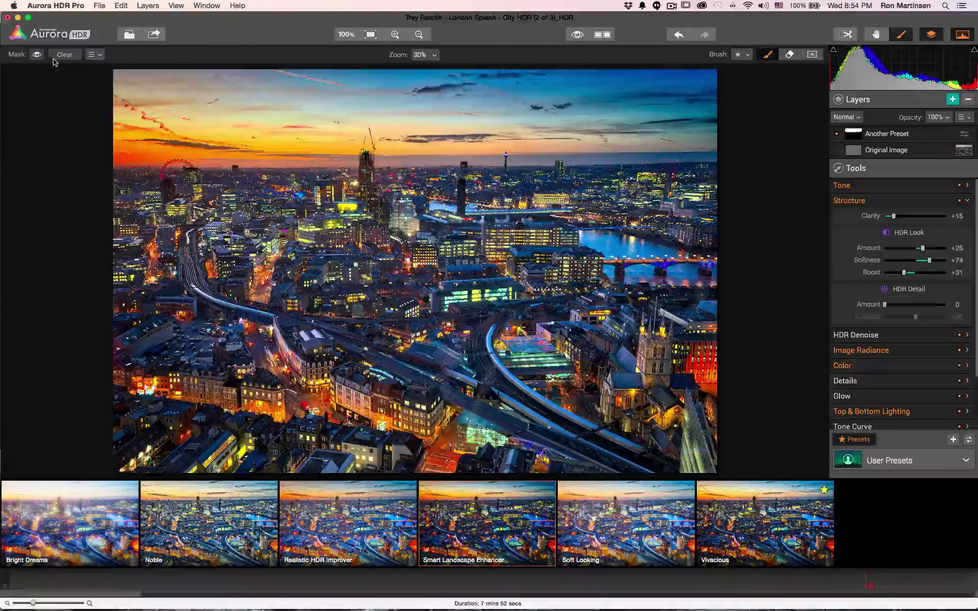
click(94, 55)
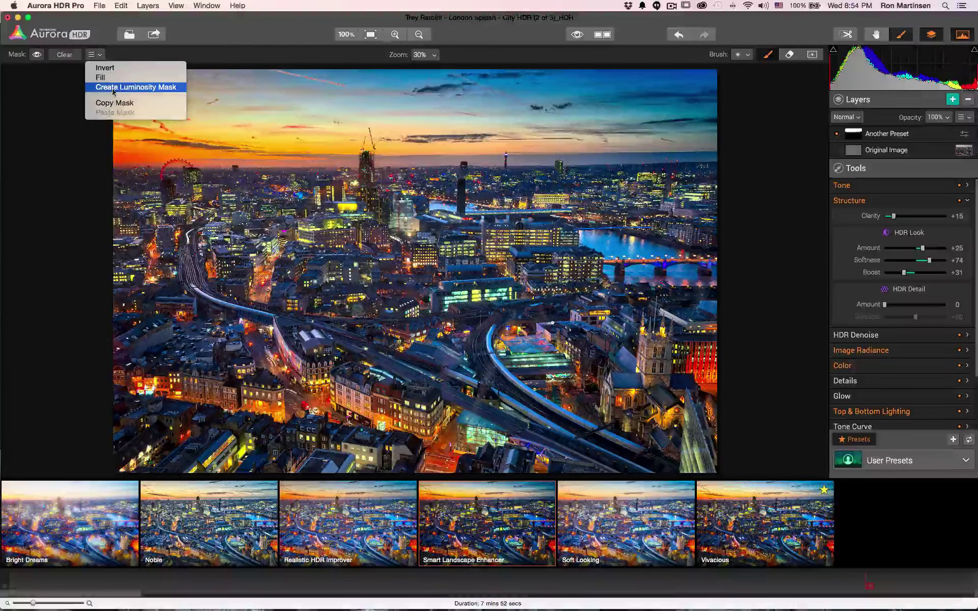
click(98, 55)
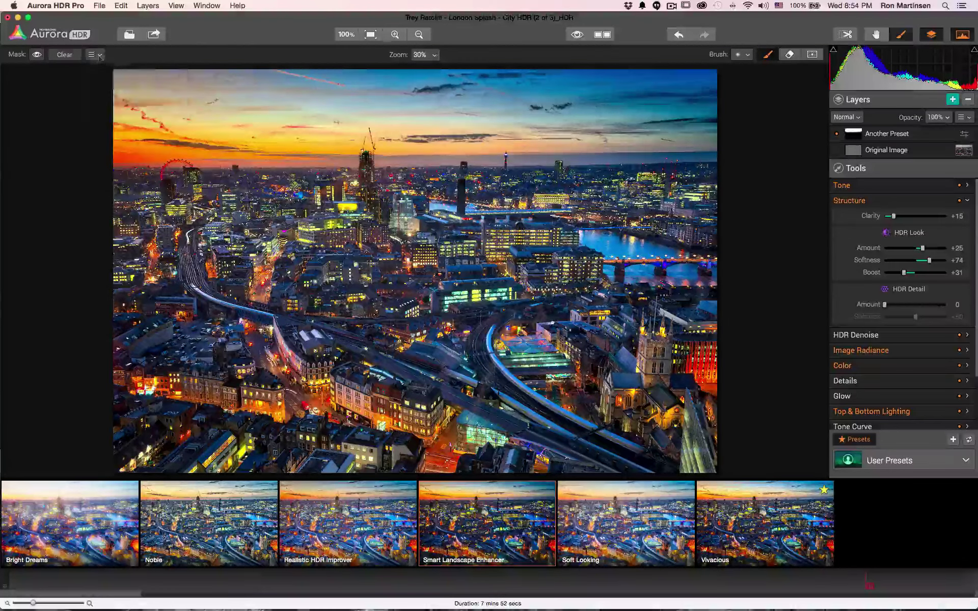
- Erase part of the Another Preset layer's mask across the sky above the river
click(789, 56)
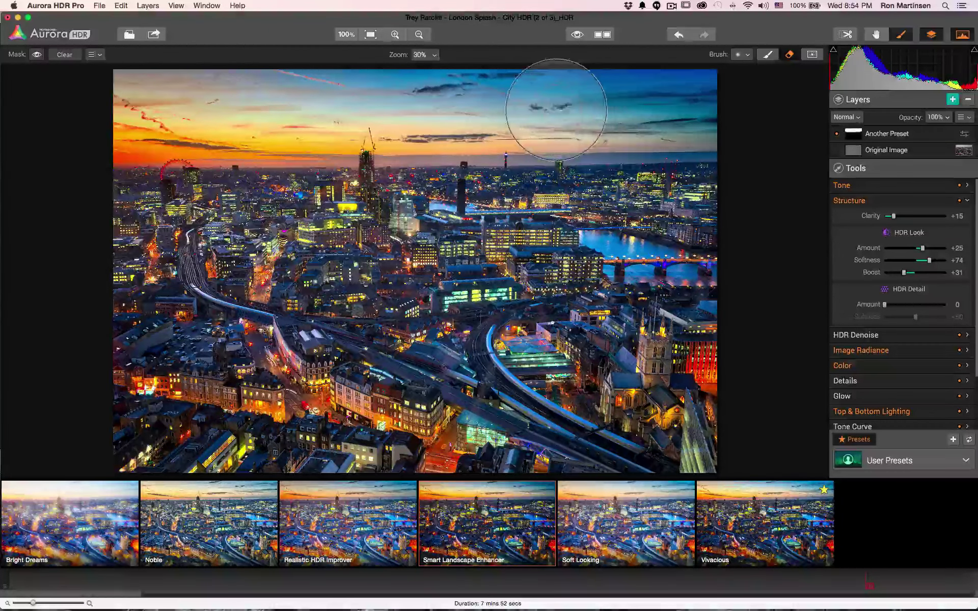
mouse_move(555, 109)
mouse_down()
mouse_move(698, 111)
mouse_move(630, 98)
mouse_move(602, 107)
mouse_move(686, 111)
mouse_up()
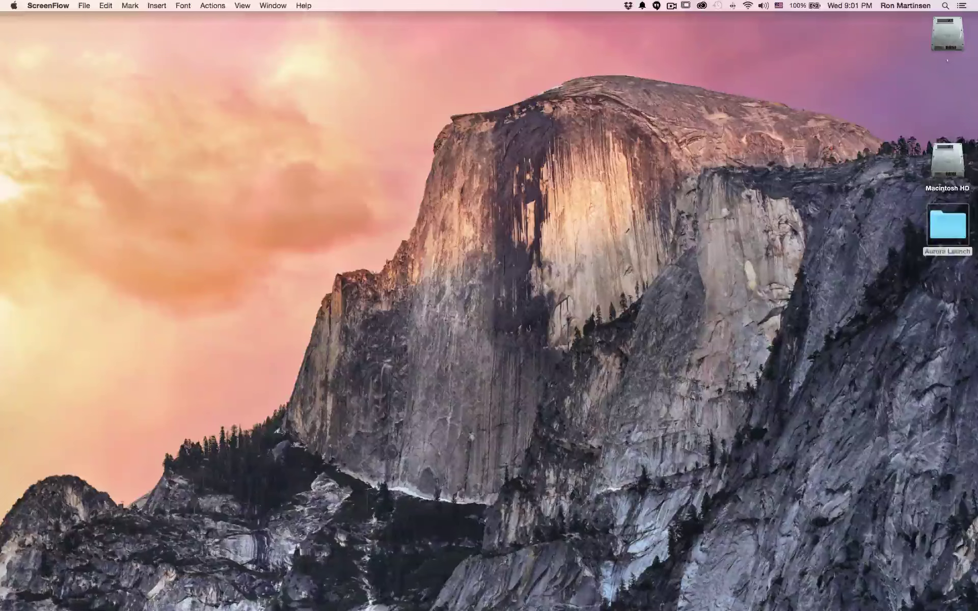
- Launch Aurora HDR Pro and load the brackets Asia 2012-3926.jpg, Asia 2012-3928.jpg and Asia 2012-3930.jpg
mouse_move(662, 604)
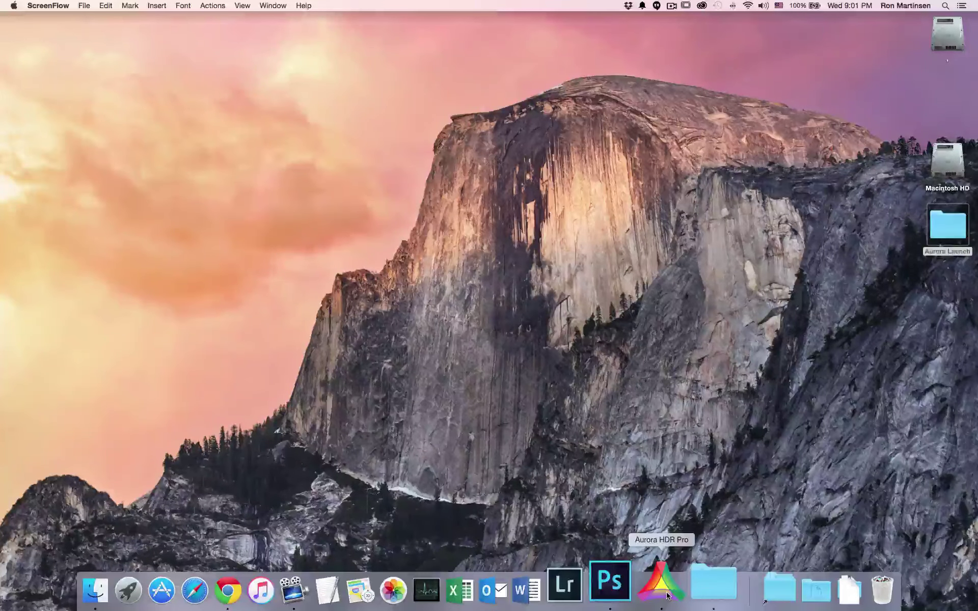
click(663, 591)
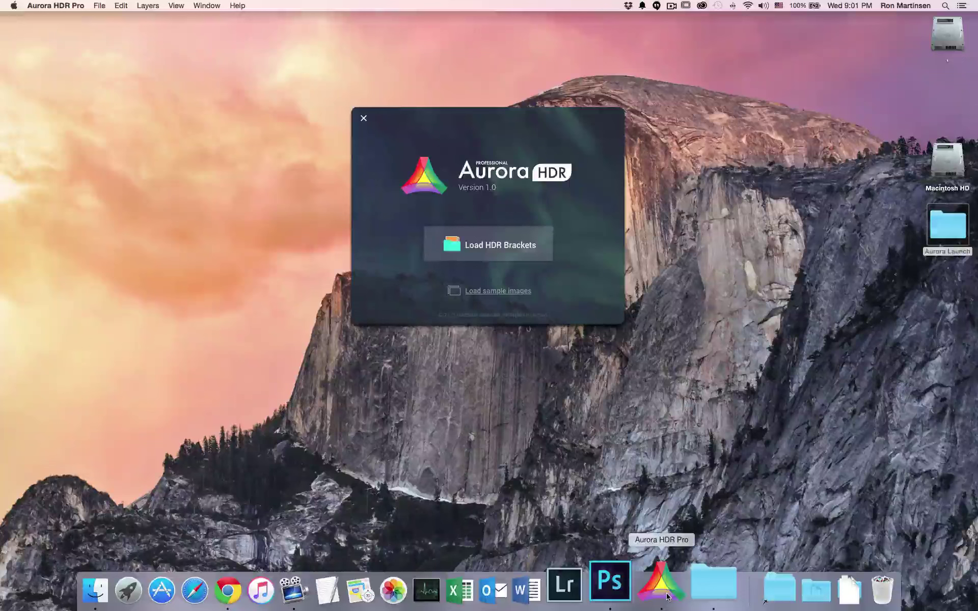
click(501, 248)
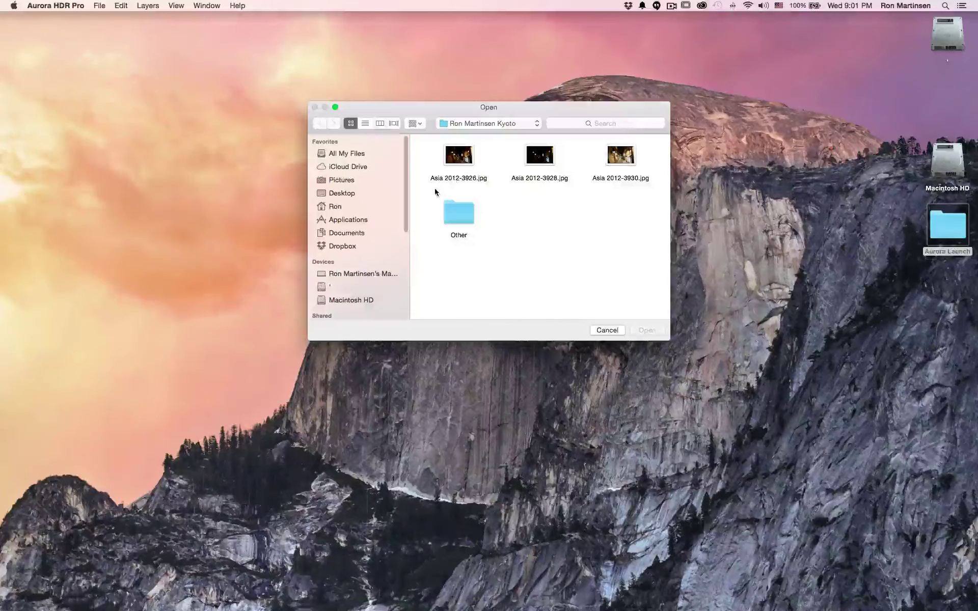
drag(438, 192, 648, 160)
click(648, 331)
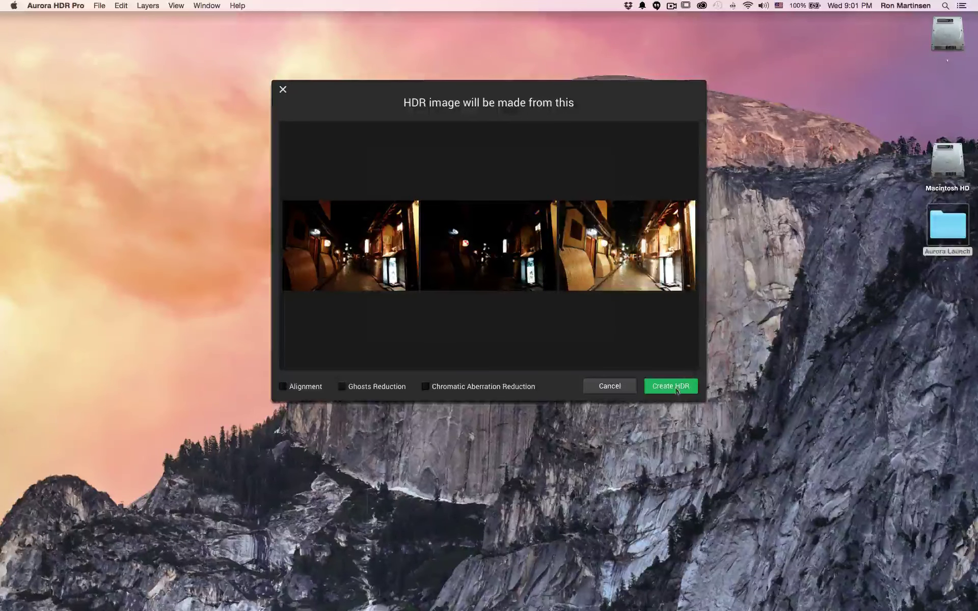
- Create the HDR image with Alignment, Ghosts Reduction and Chromatic Aberration Reduction enabled
click(304, 390)
click(426, 389)
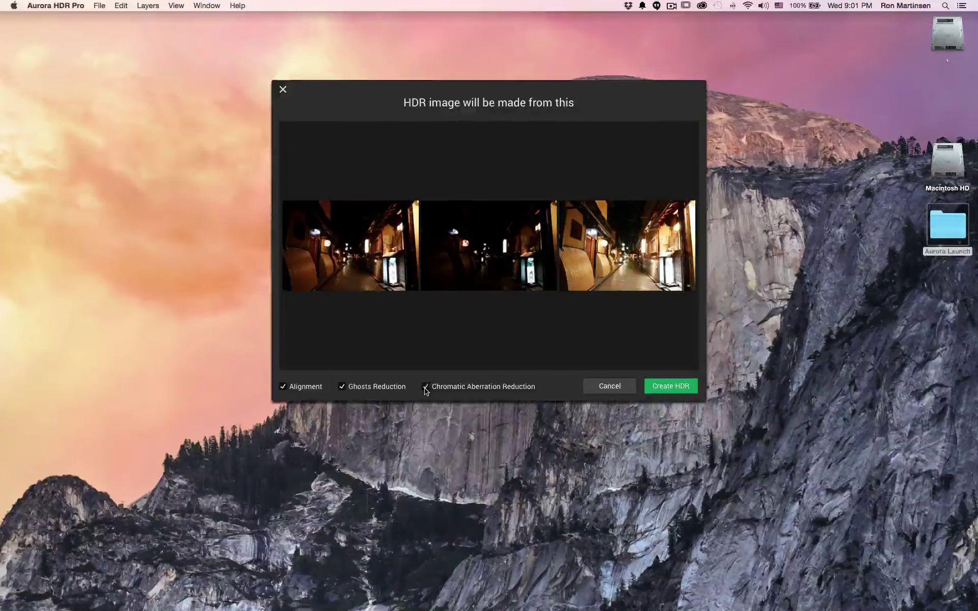
click(661, 389)
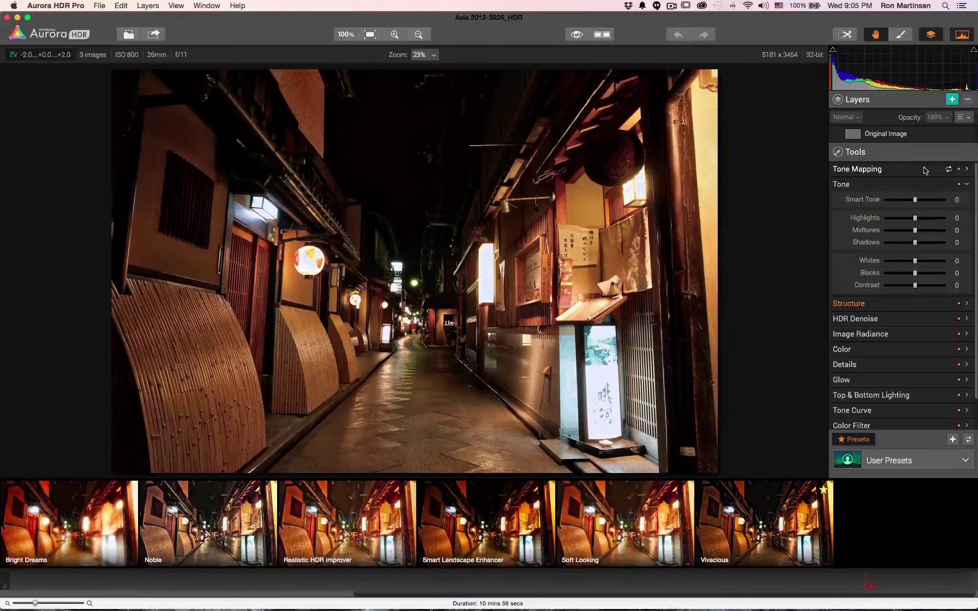
- Try the Tone Mapping Spectrum at -100 and +100, and reset it to 0
click(968, 170)
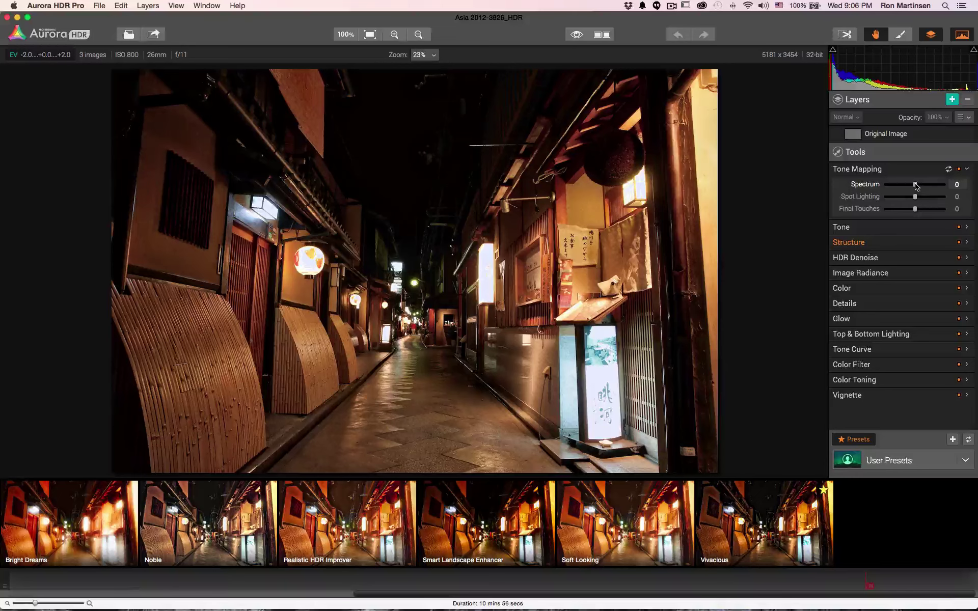
drag(916, 186, 882, 196)
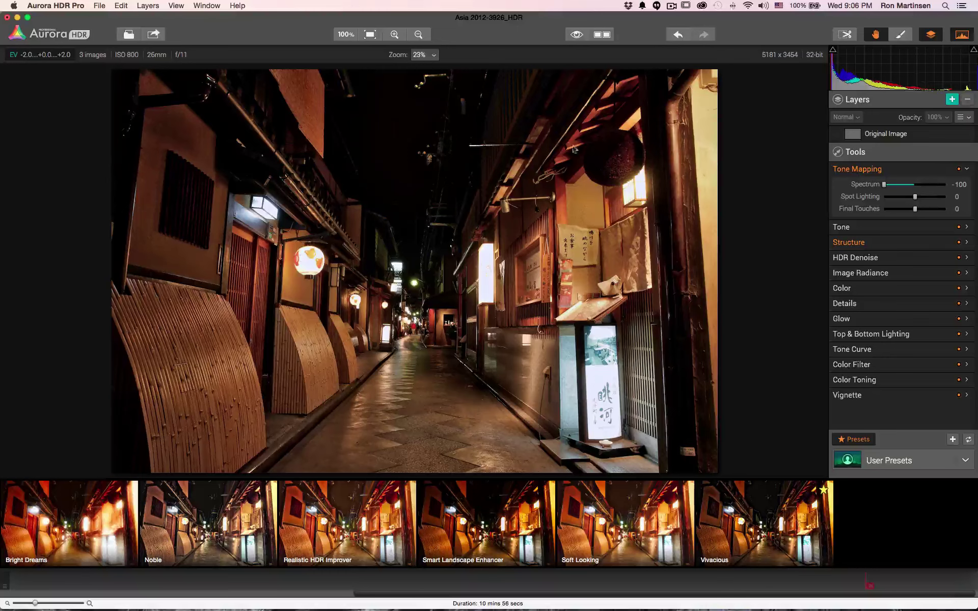
double_click(875, 187)
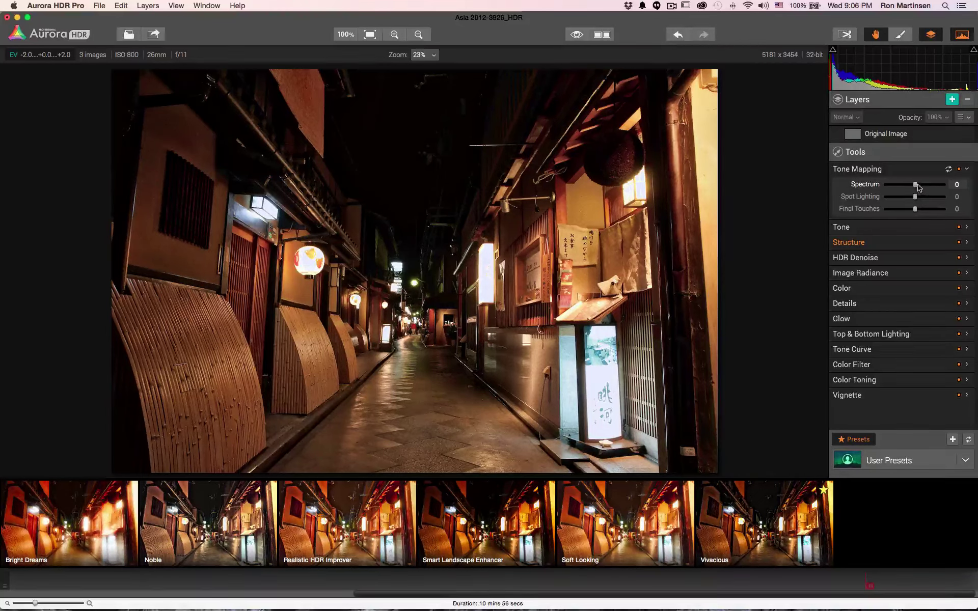
drag(915, 188, 914, 188)
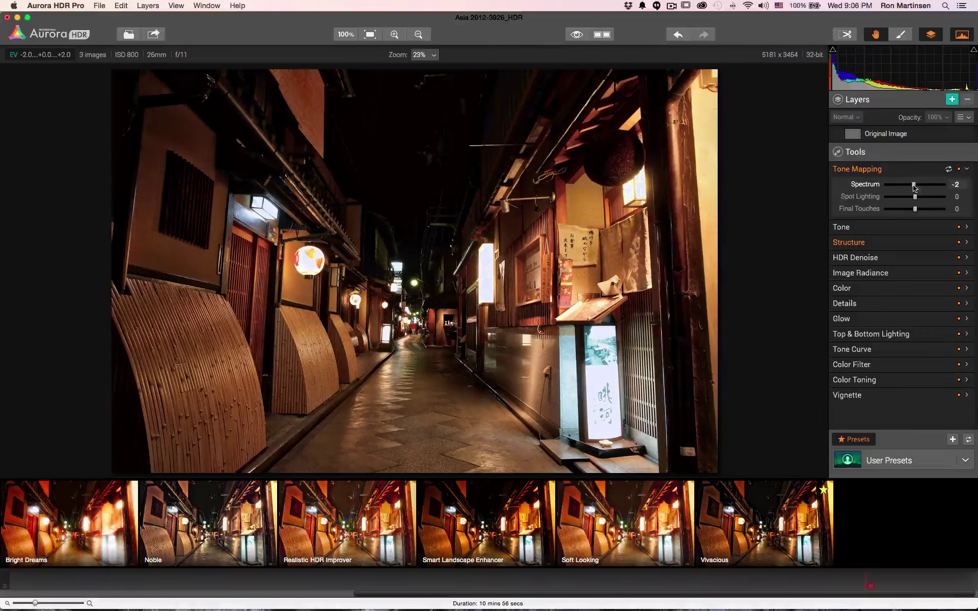
drag(915, 186, 947, 186)
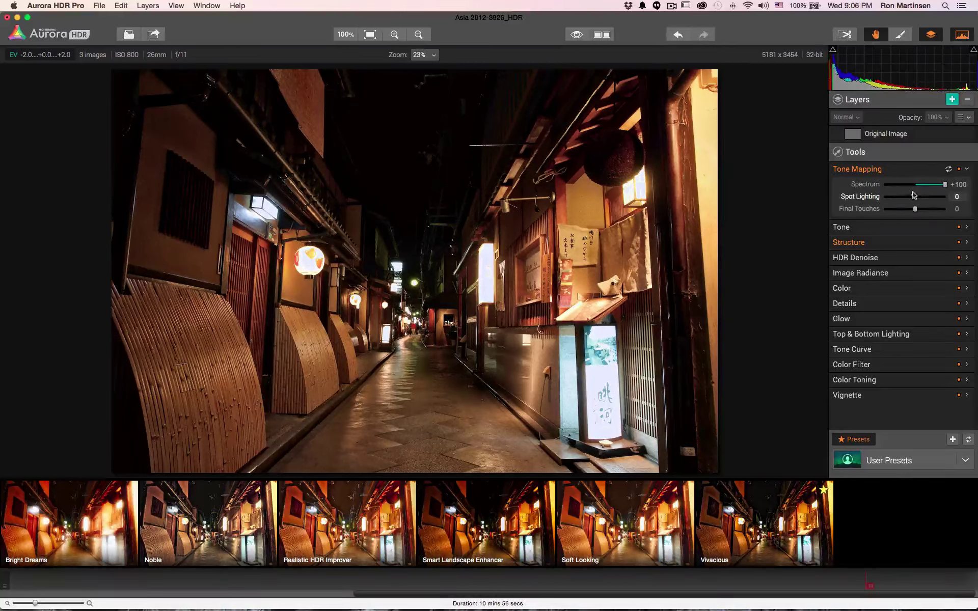
double_click(873, 185)
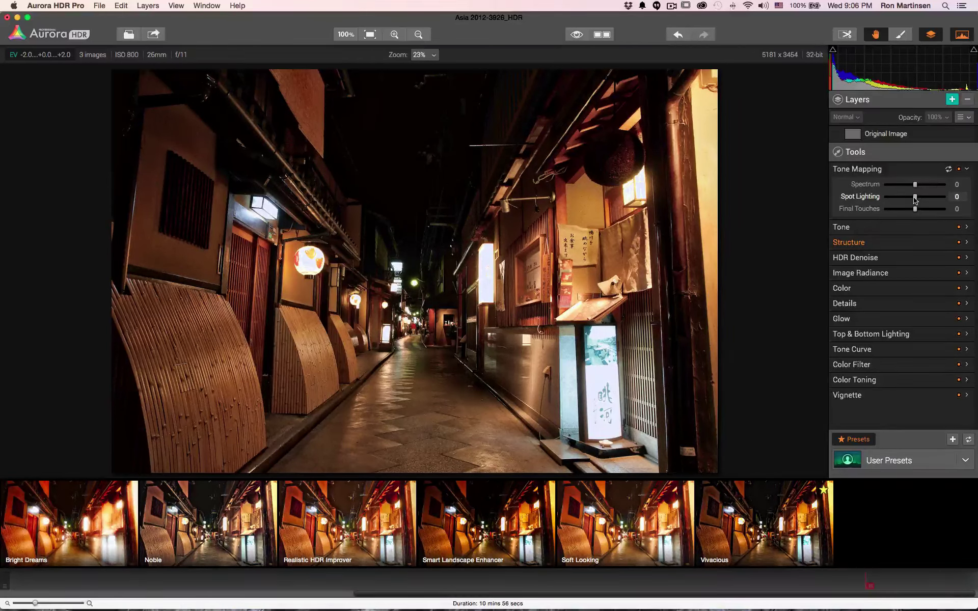
- Try Spot Lighting at -100, comparing it with the original image, and at +100, and reset it to 0
drag(916, 198, 860, 208)
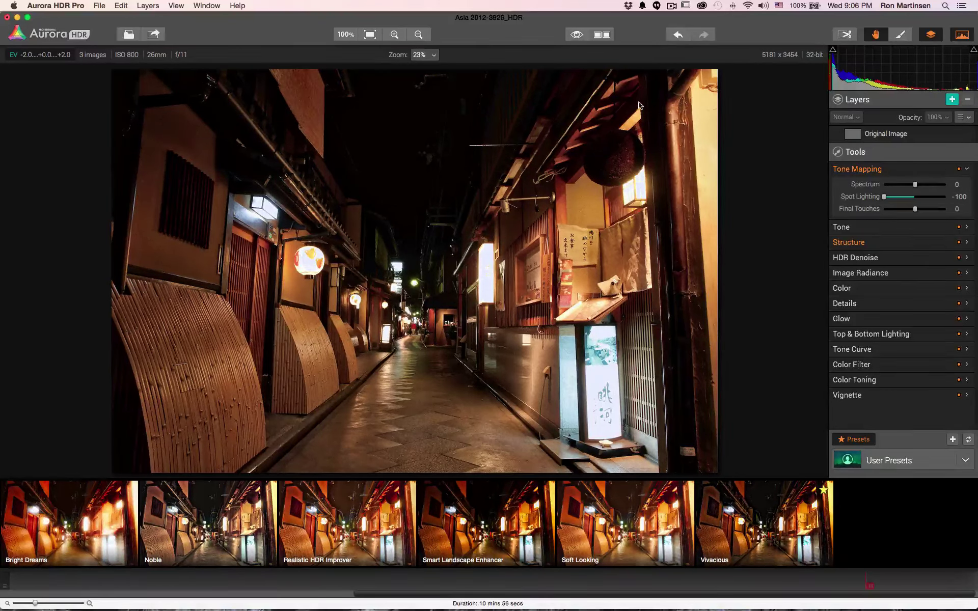
click(575, 35)
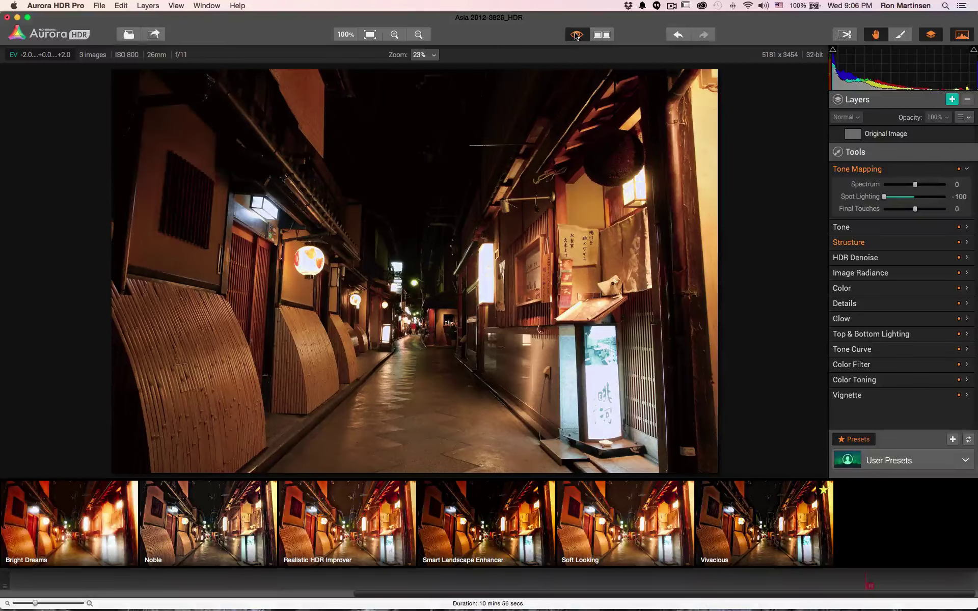
click(575, 35)
click(576, 35)
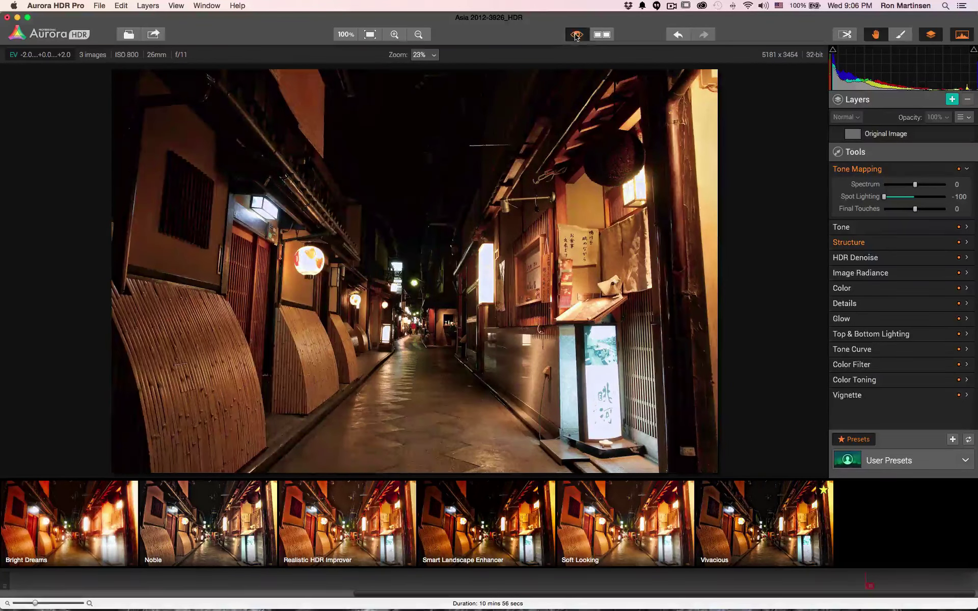
click(575, 36)
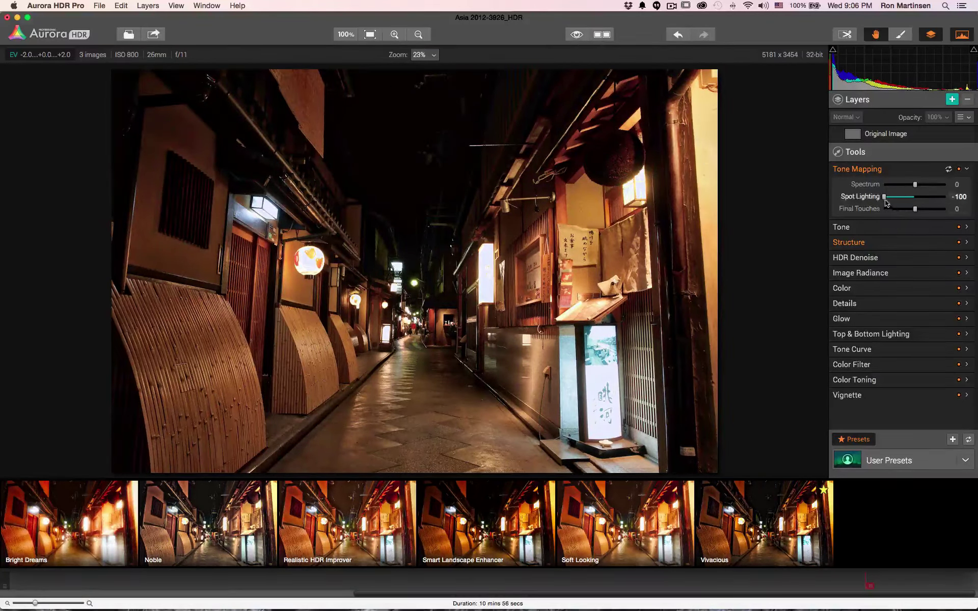
drag(886, 199, 974, 200)
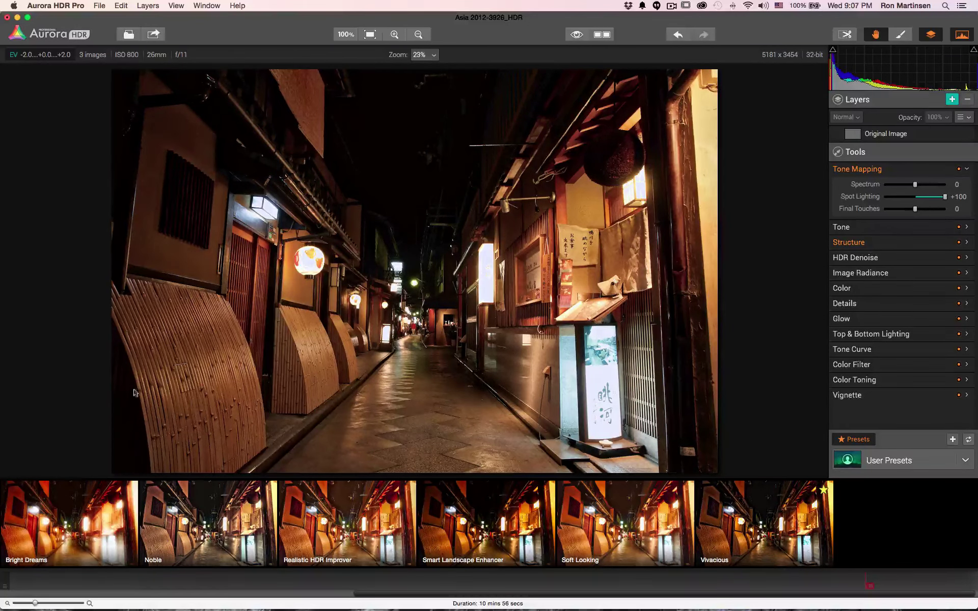
double_click(847, 198)
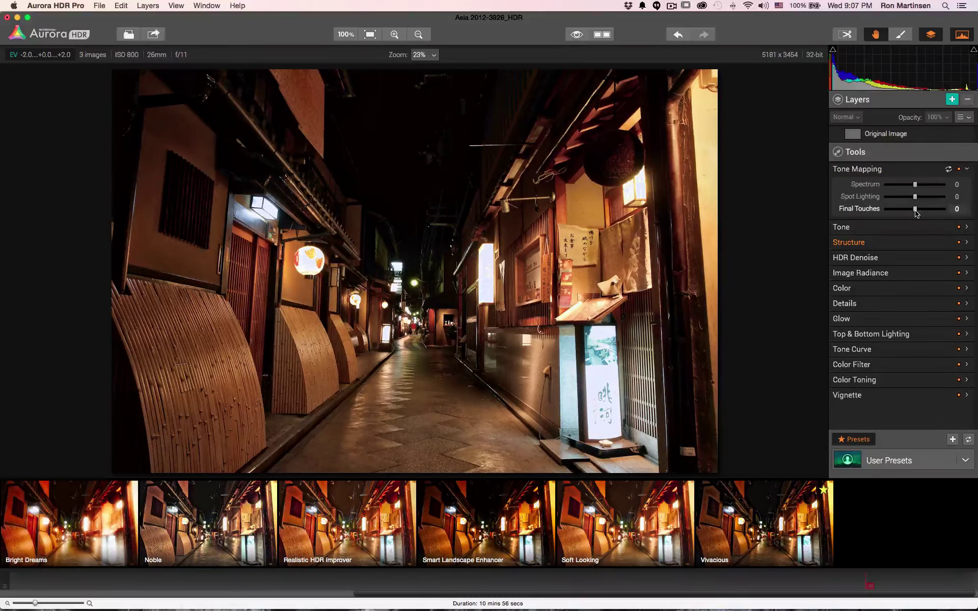
- Try the Tone Mapping Final Touches at -100 and +100, and bring it back to +11
drag(915, 213, 874, 218)
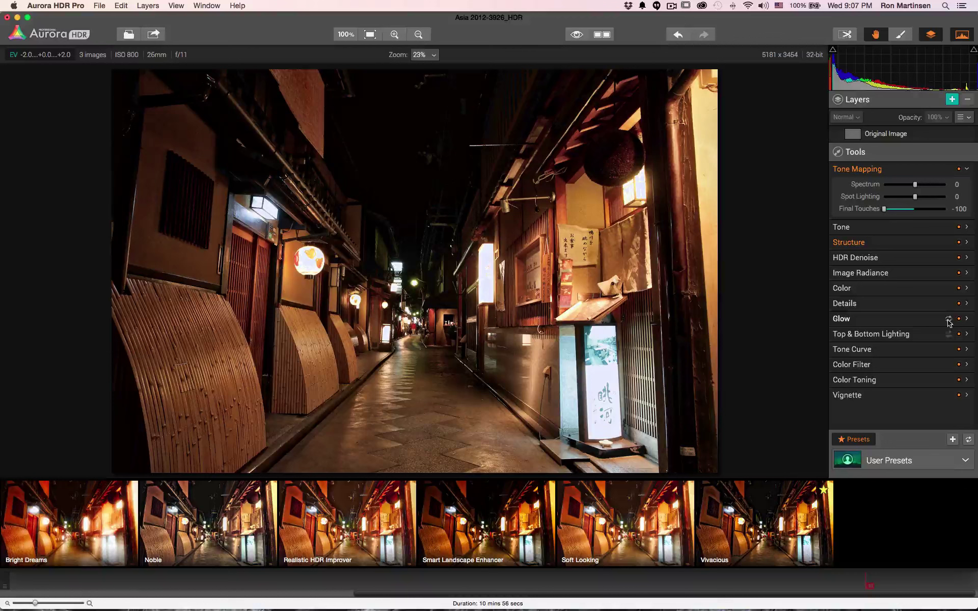
drag(885, 214, 946, 210)
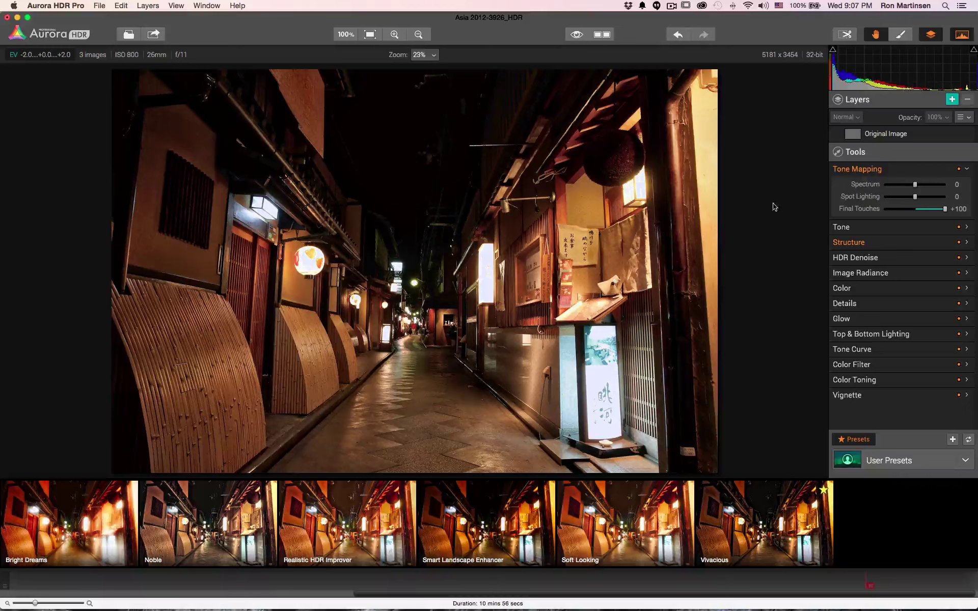
drag(946, 213, 920, 216)
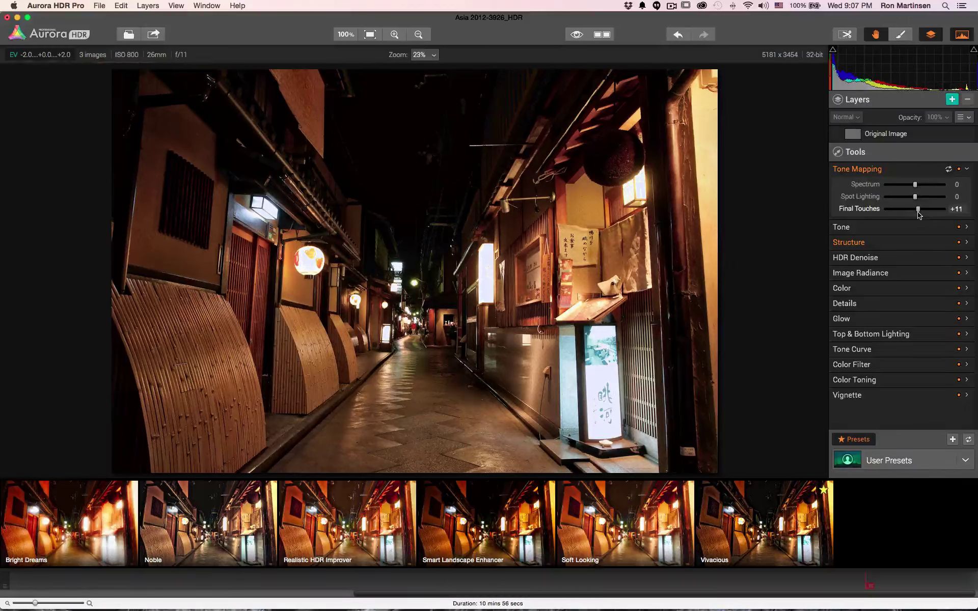
- Reset the Tone Mapping Final Touches to 0
double_click(868, 213)
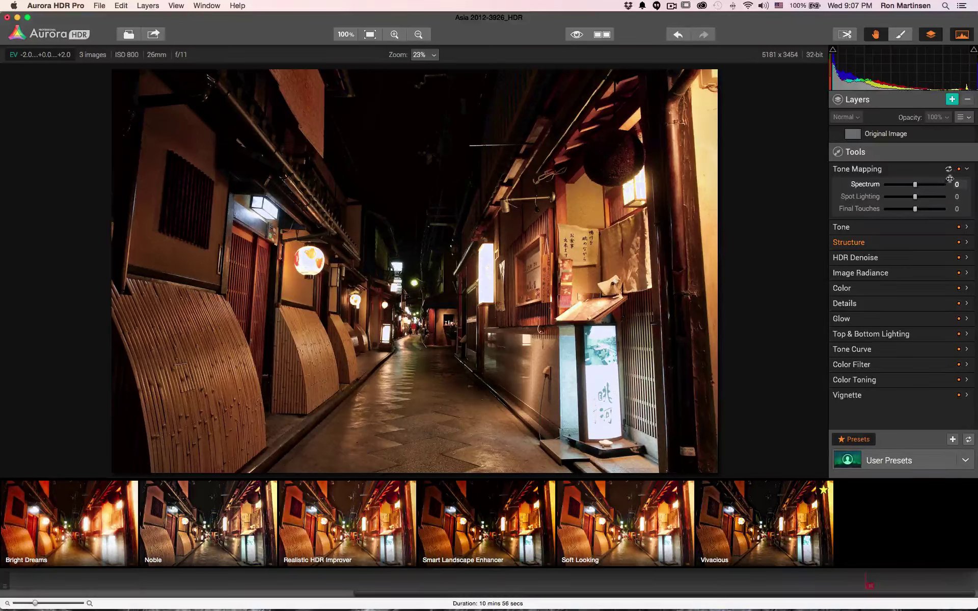
- Try Smart Tone at +100 and -100 and Highlights at -100, resetting the Tone settings after each trial
click(967, 228)
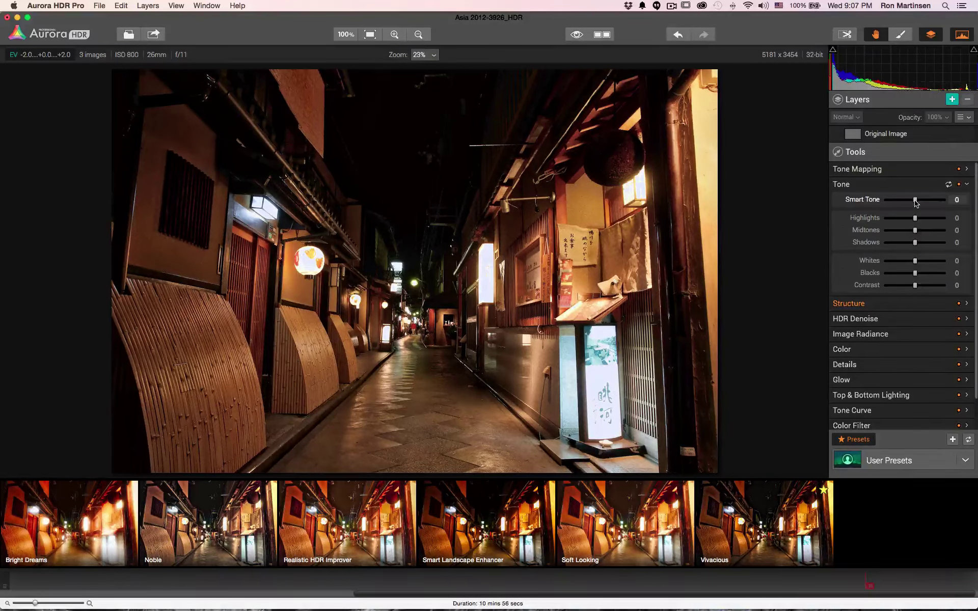
drag(916, 203, 966, 201)
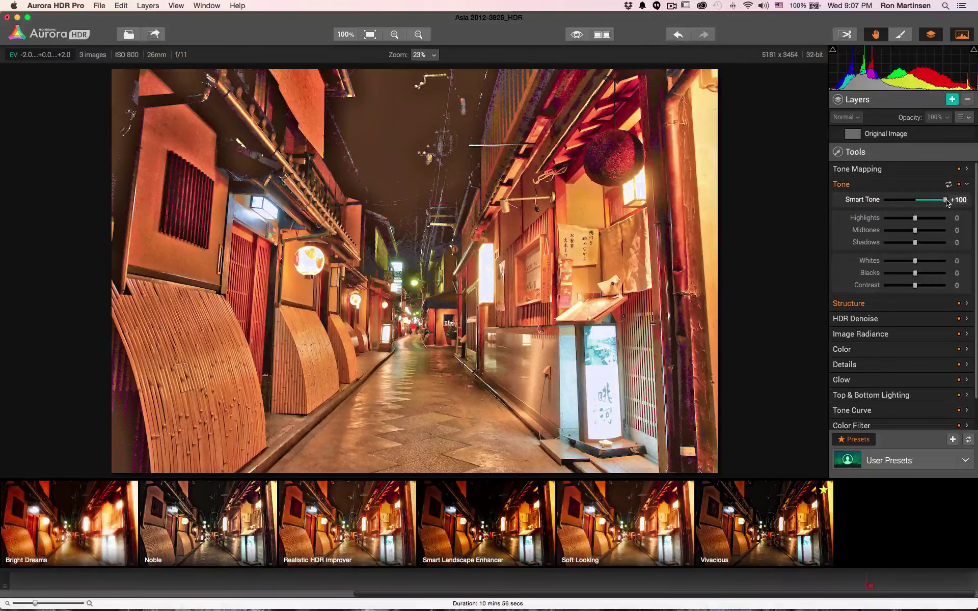
drag(947, 202, 879, 202)
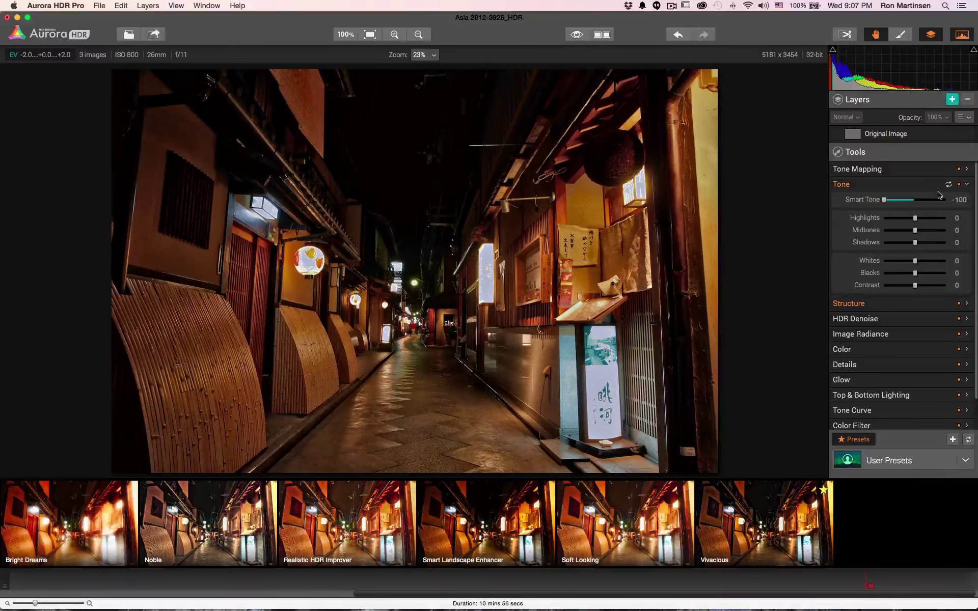
click(949, 185)
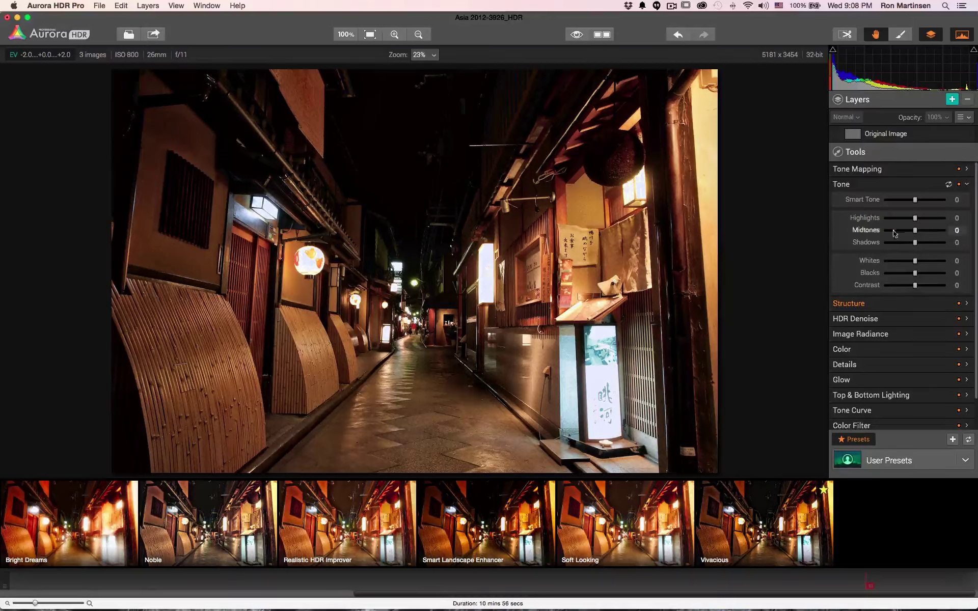
drag(916, 218, 884, 219)
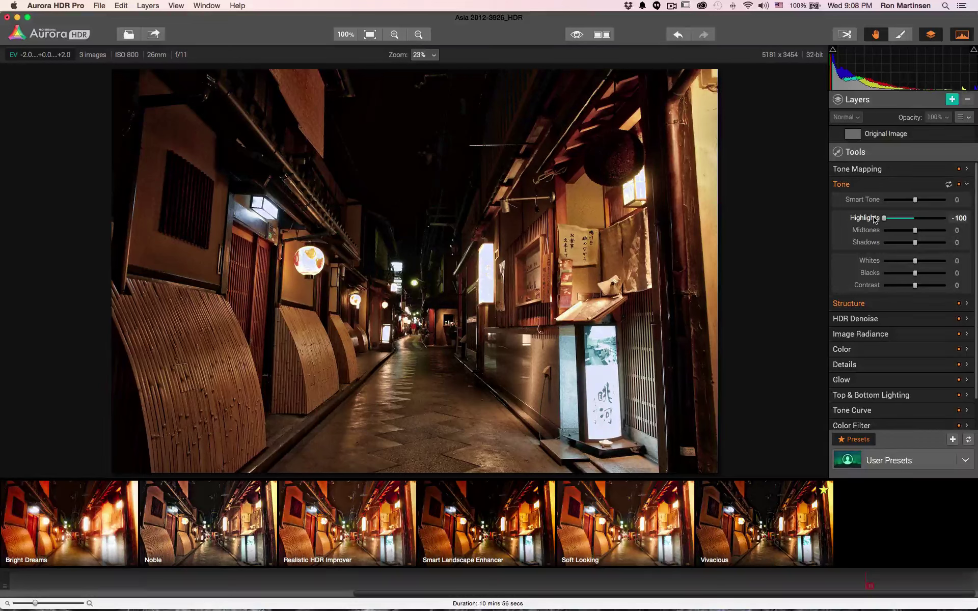
click(949, 184)
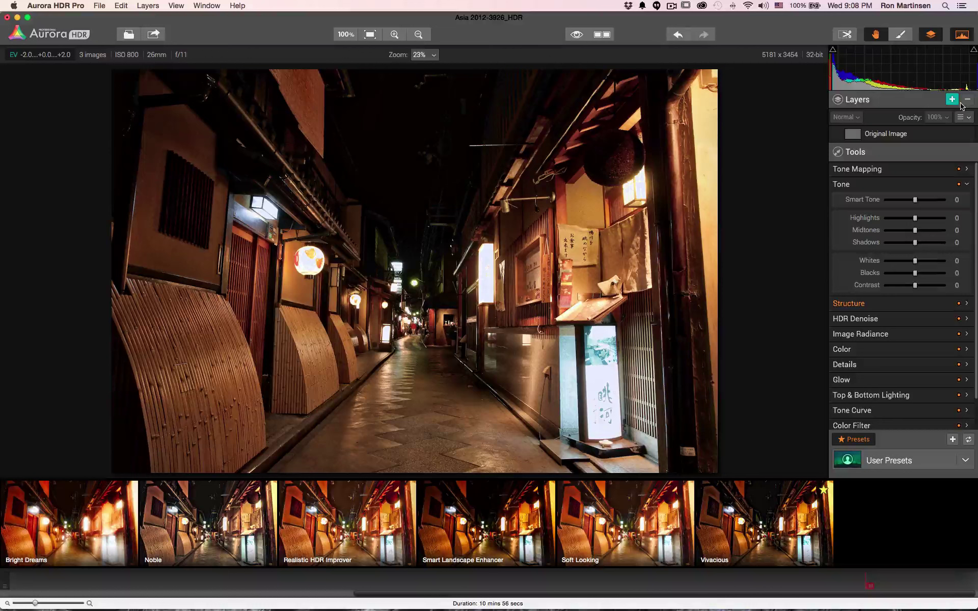
- Add a layer named Dark Image and set its source image to HDR Frame 0 (EV -2.0)
click(951, 100)
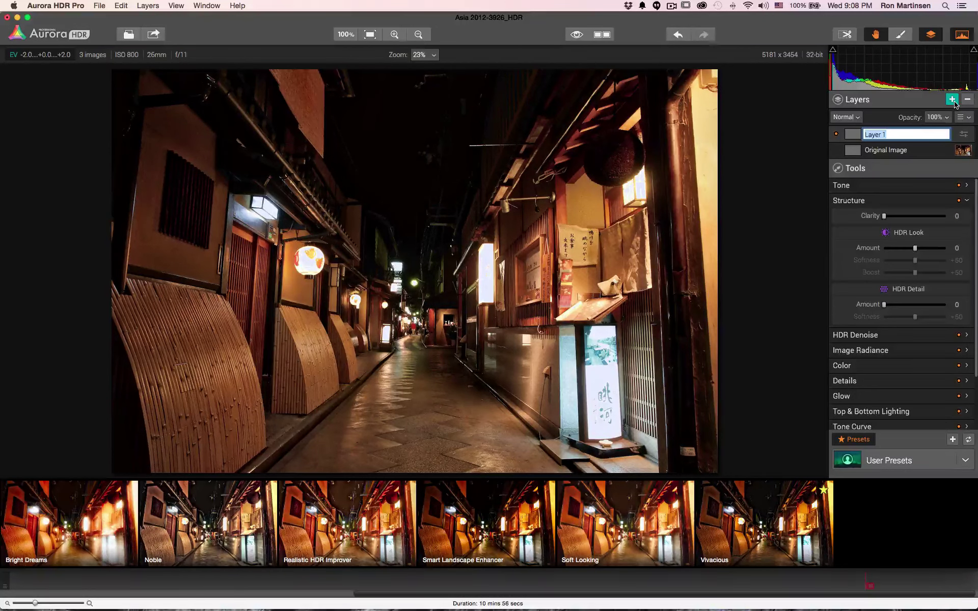
text(Dark Image)
key(Return)
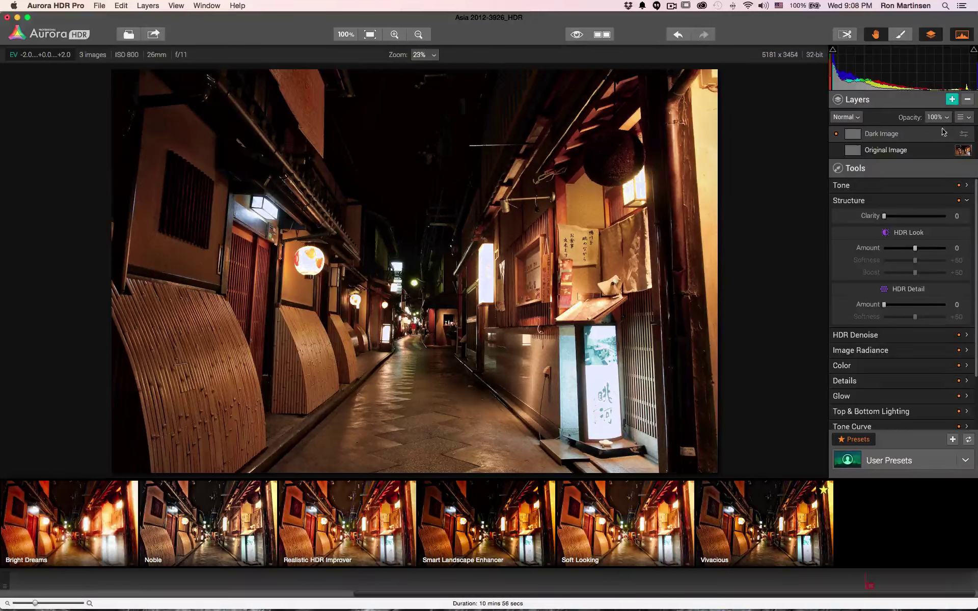
click(971, 119)
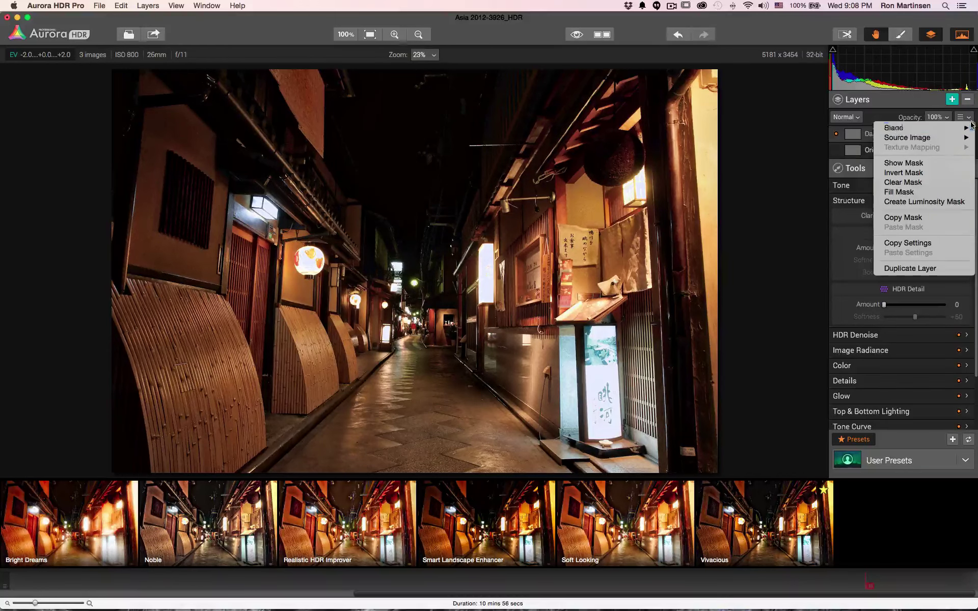
mouse_move(967, 138)
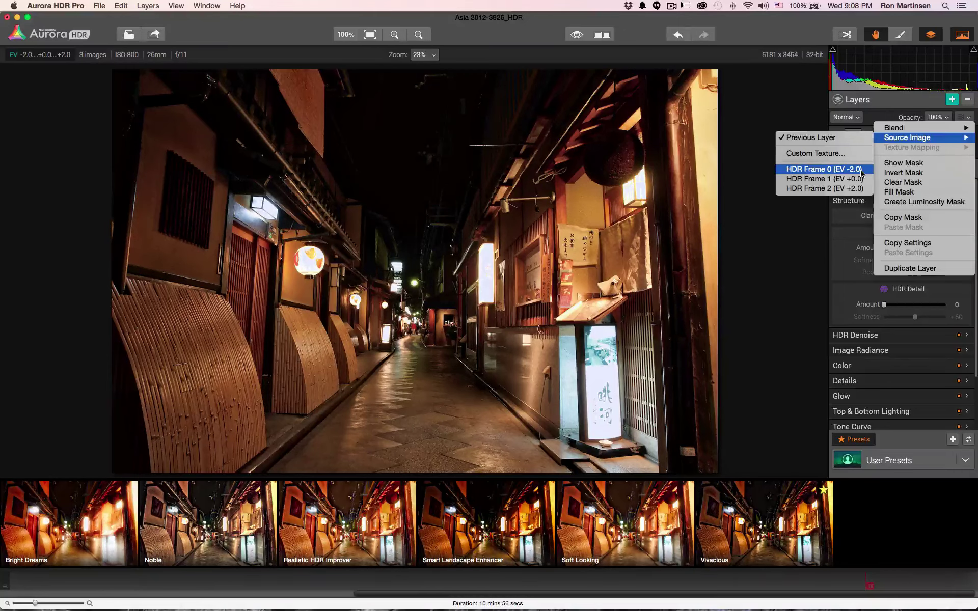
click(862, 173)
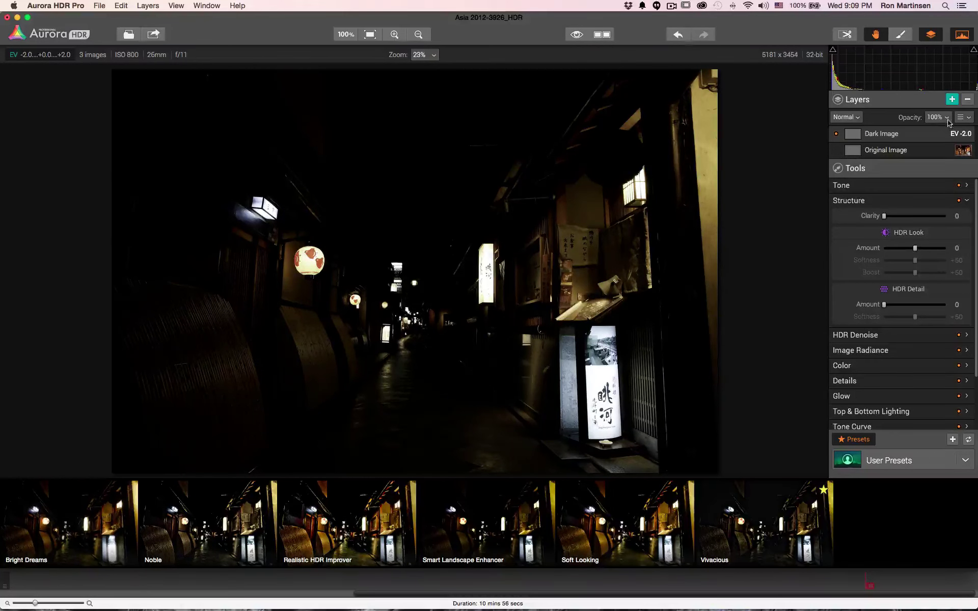
mouse_move(747, 531)
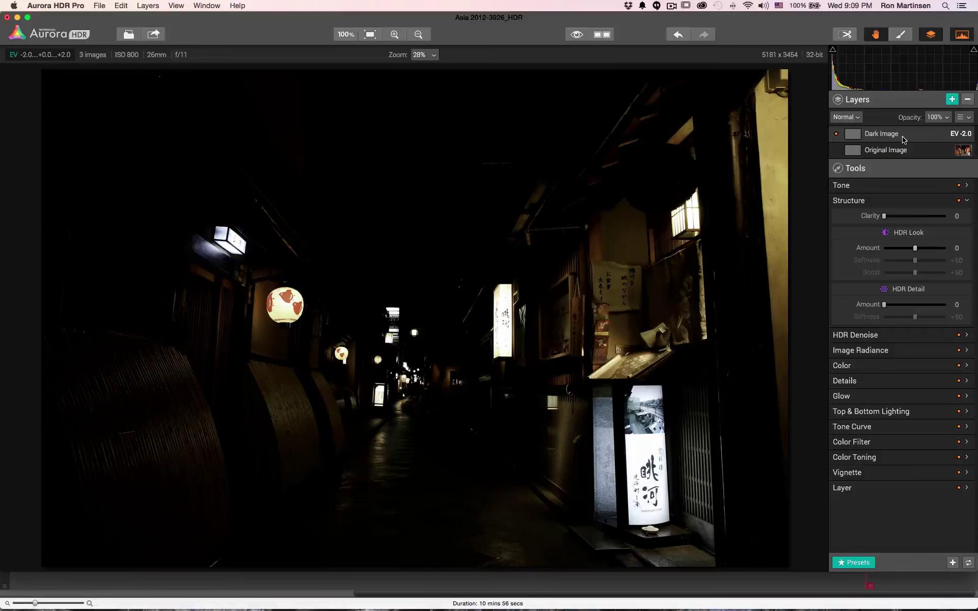
mouse_move(964, 141)
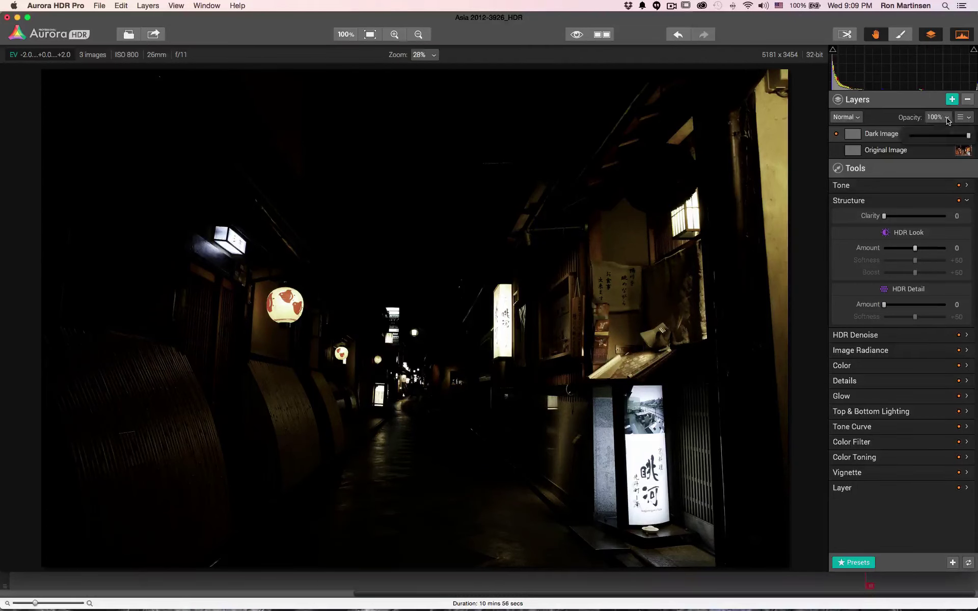
mouse_move(969, 136)
mouse_down()
mouse_move(945, 135)
mouse_move(976, 134)
mouse_up()
click(952, 100)
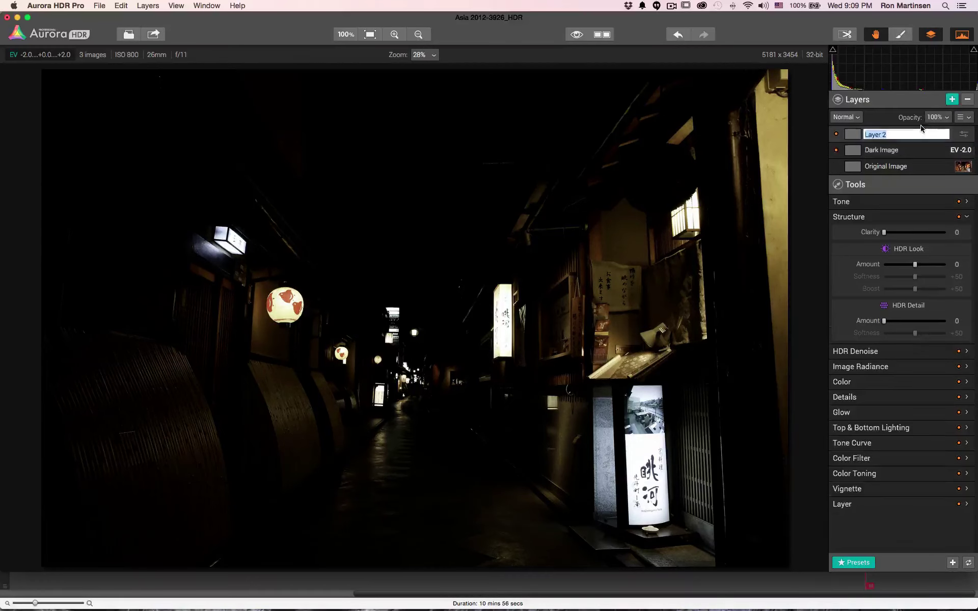
click(968, 101)
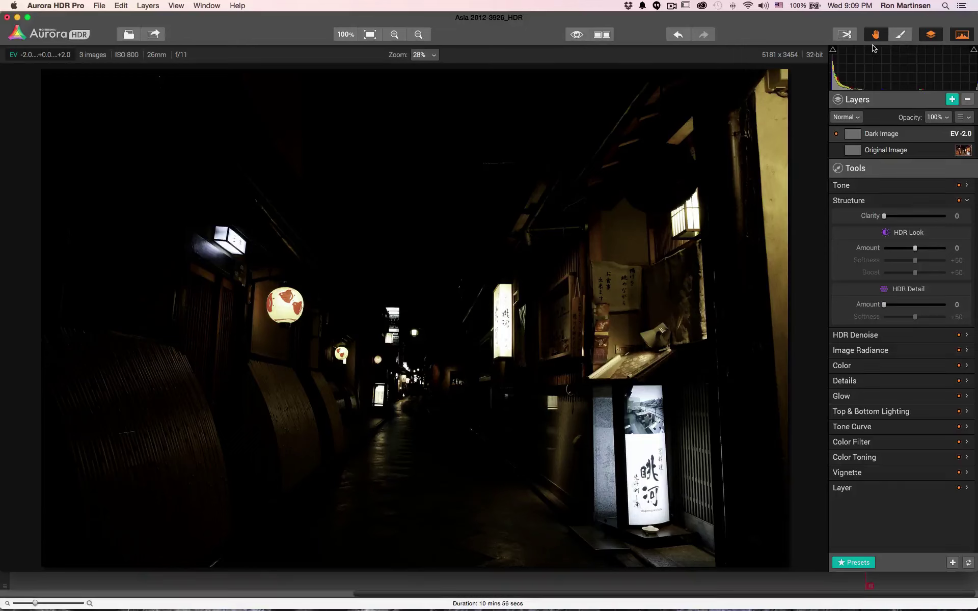
- Shrink the mask brush and paint the Dark Image layer in over the large round lantern and the lit floor sign
click(898, 35)
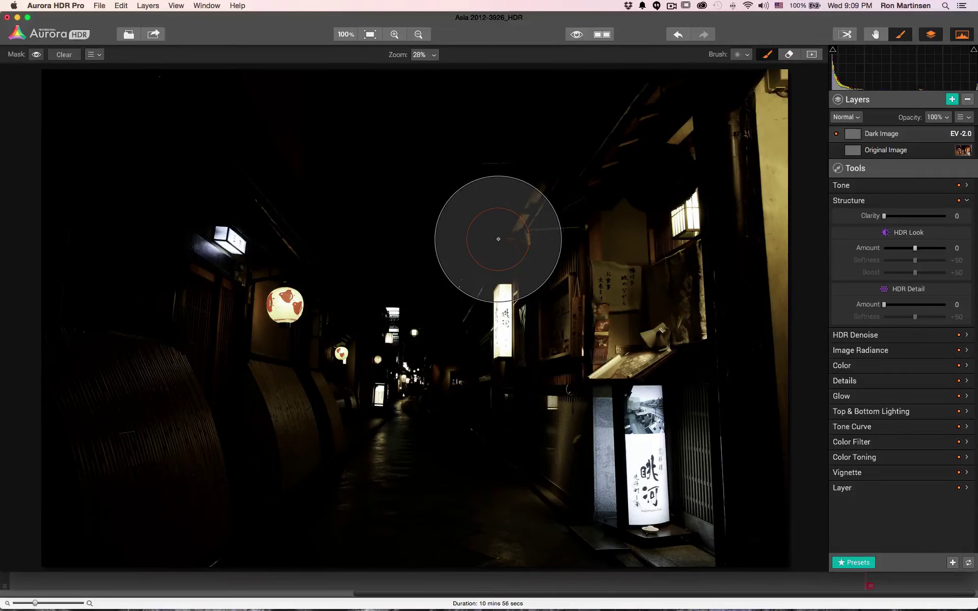
key(bracketleft)
key(bracketleft)
key(bracketleft)
key(bracketleft)
key(bracketleft)
key(bracketleft)
key(bracketleft)
key(bracketleft)
key(bracketleft)
key(bracketleft)
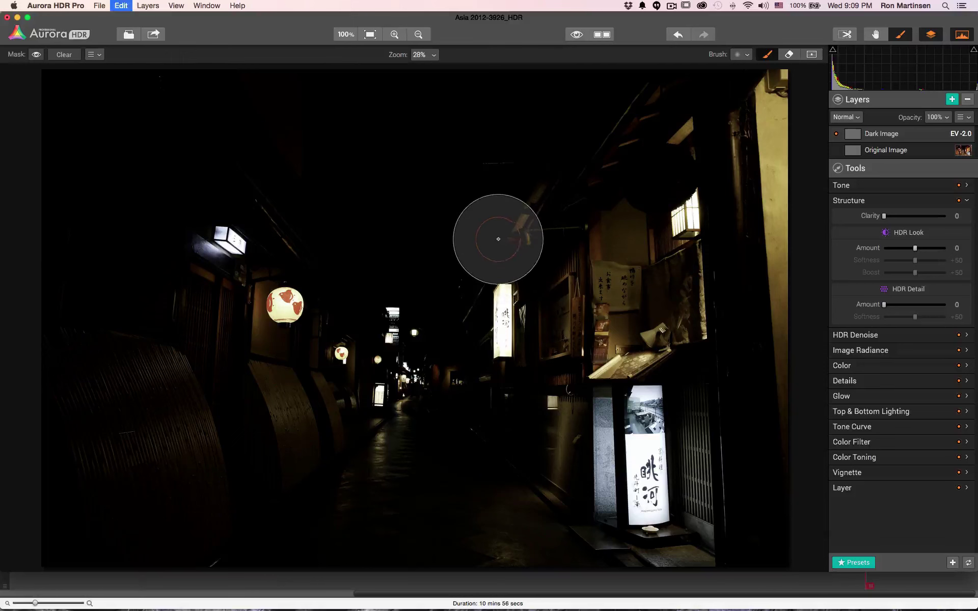
key(bracketleft)
key(bracketleft)
key(bracketleft)
key(bracketleft)
key(bracketleft)
key(bracketleft)
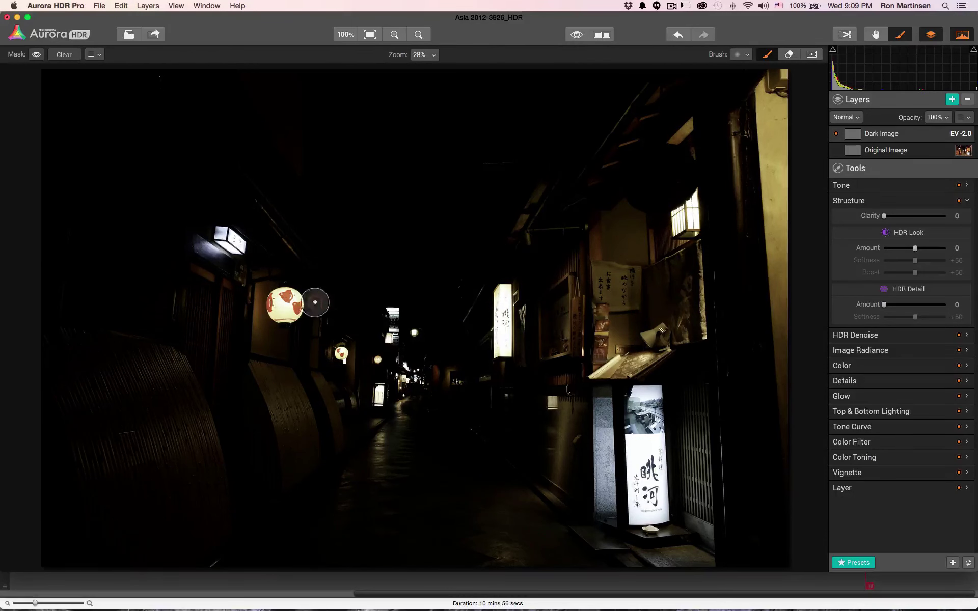
click(286, 304)
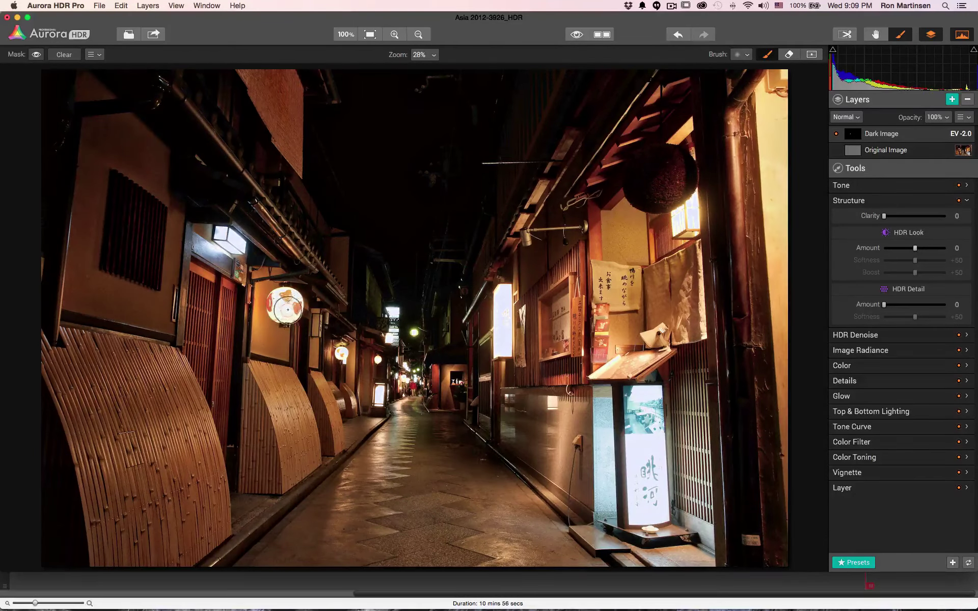
mouse_move(288, 298)
mouse_down()
mouse_move(270, 301)
mouse_move(288, 303)
mouse_up()
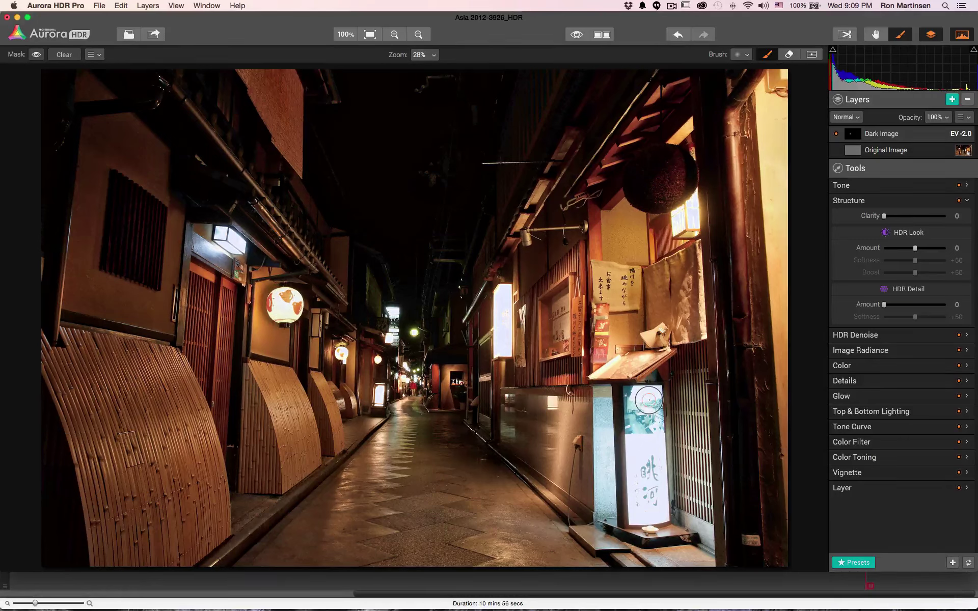
mouse_move(648, 400)
mouse_down()
mouse_move(653, 513)
mouse_move(634, 397)
mouse_move(634, 507)
mouse_move(650, 511)
mouse_move(660, 469)
mouse_move(643, 394)
mouse_move(634, 395)
mouse_move(639, 459)
mouse_up()
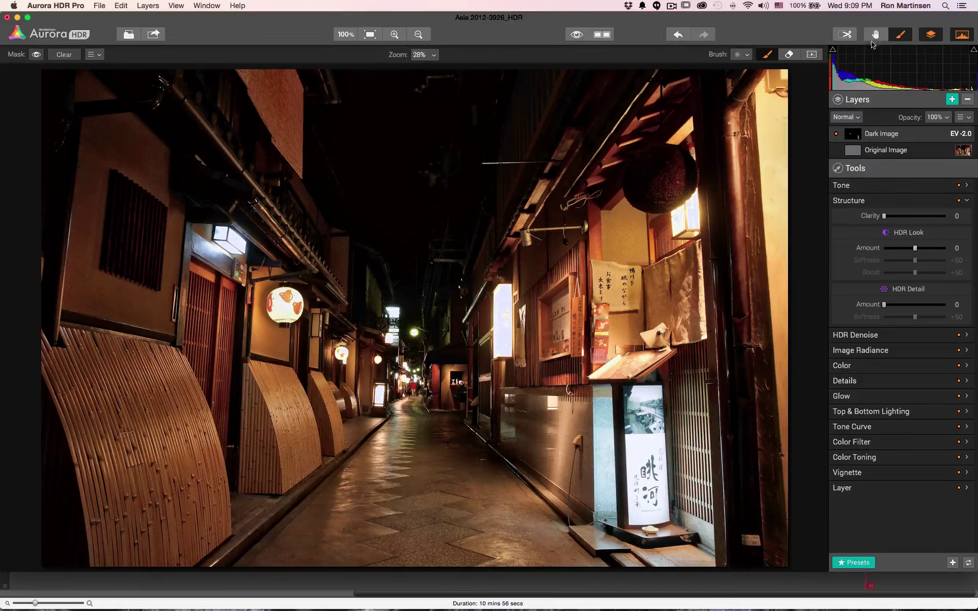
- Switch to the mask eraser and reduce its size for the edge of the large round lantern
click(788, 55)
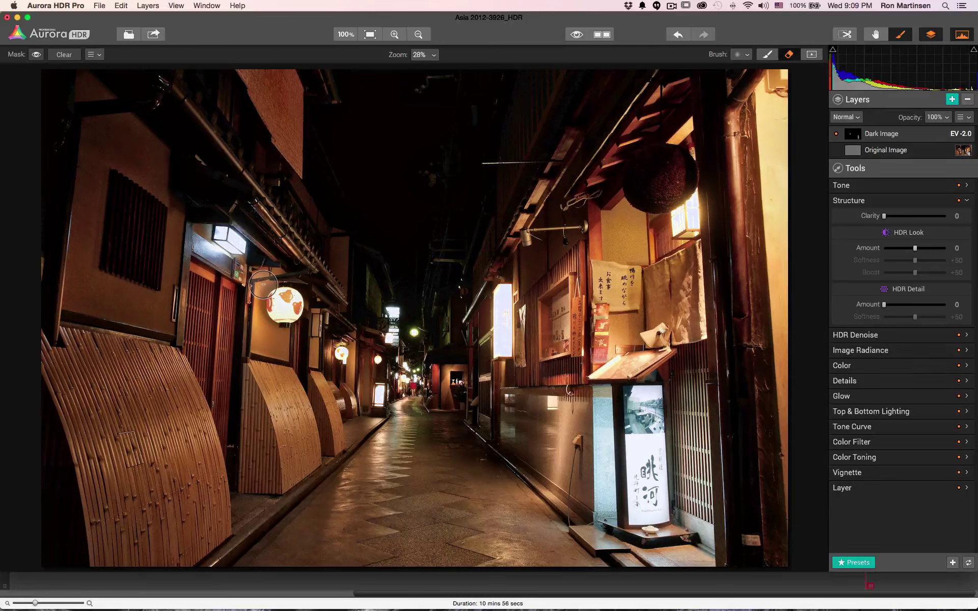
key(bracketleft)
key(bracketleft)
key(bracketleft)
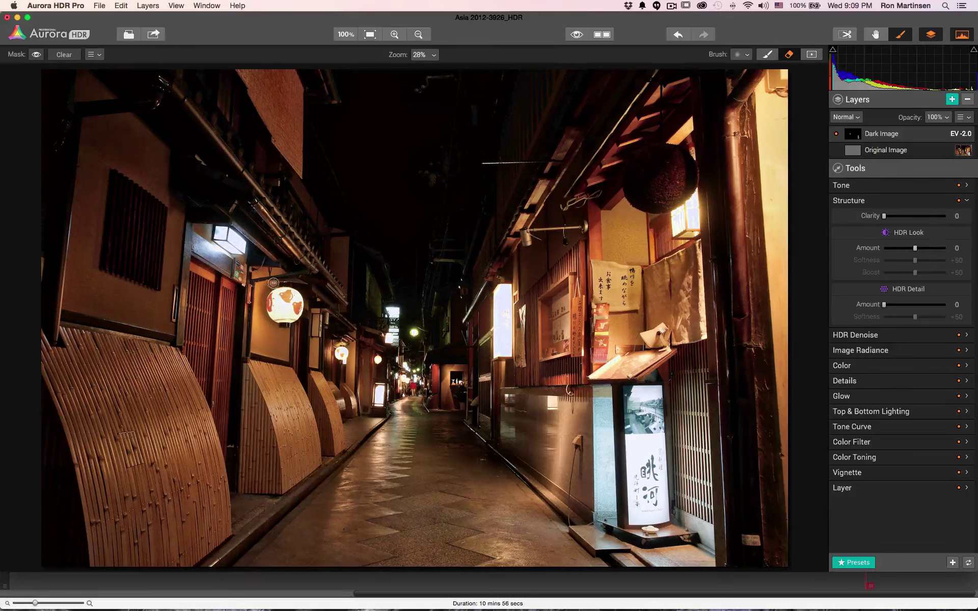
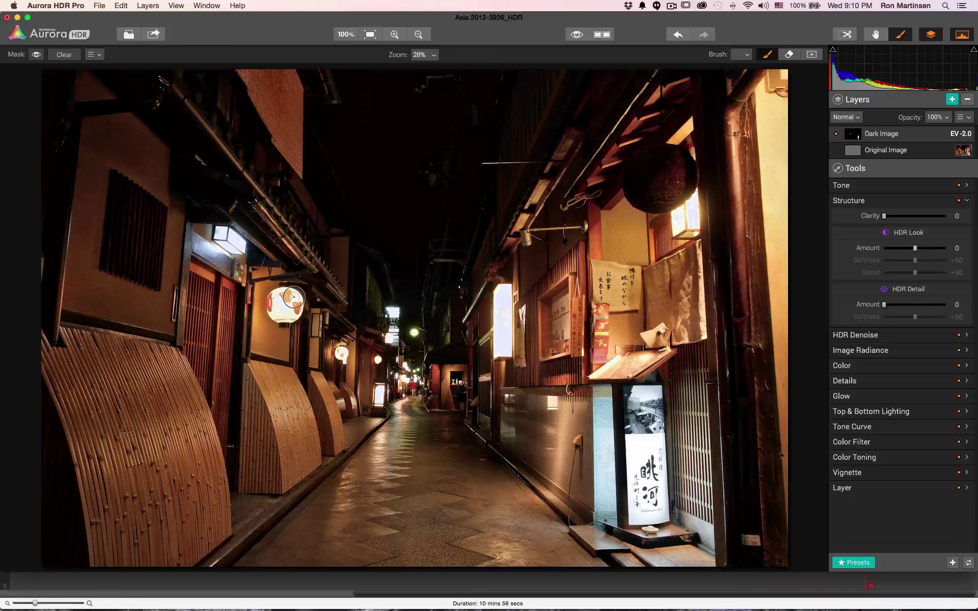
- Paint the Dark Image mask over the large round lantern, the narrow vertical wall sign and the small lit sign down the alley
mouse_move(294, 297)
mouse_down()
mouse_move(293, 309)
mouse_move(272, 305)
mouse_move(280, 314)
mouse_move(289, 306)
mouse_move(281, 298)
mouse_up()
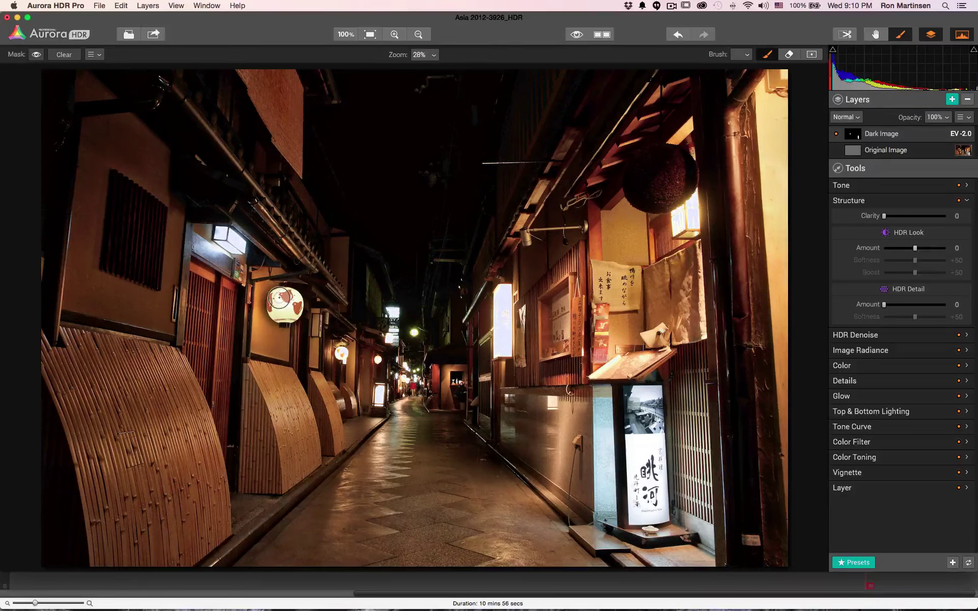
click(789, 54)
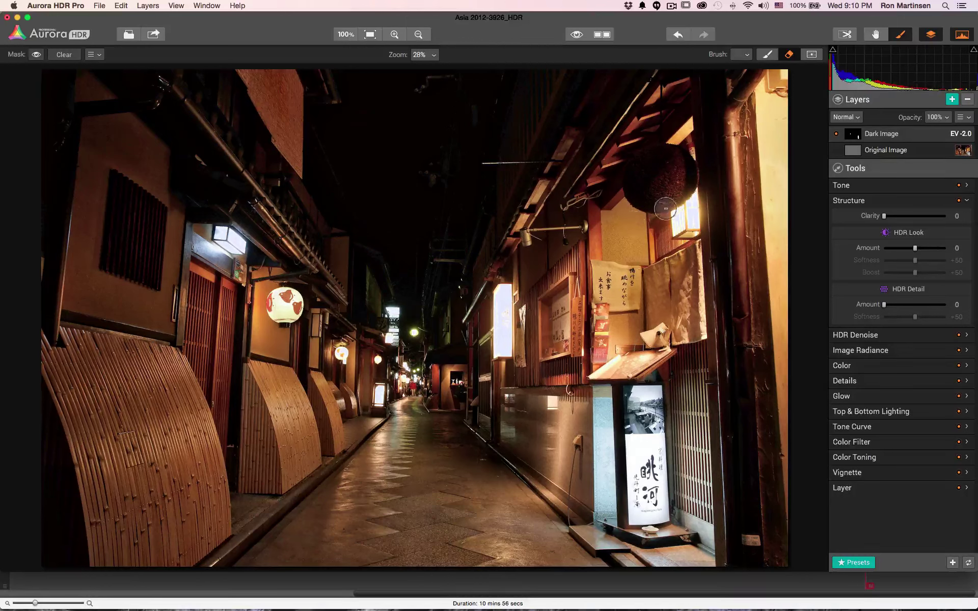
click(766, 54)
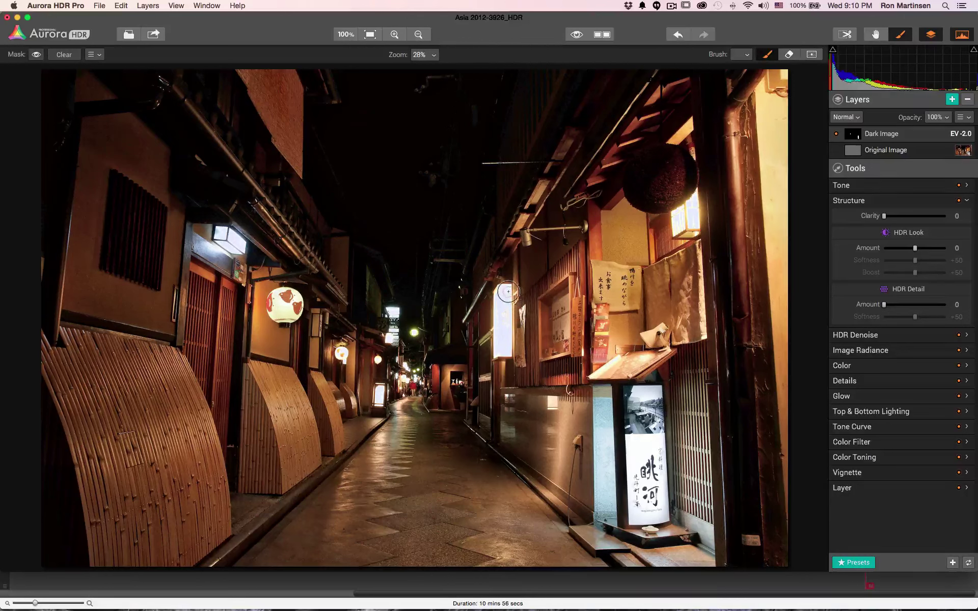
mouse_move(507, 299)
mouse_down()
mouse_move(502, 351)
mouse_move(504, 287)
mouse_up()
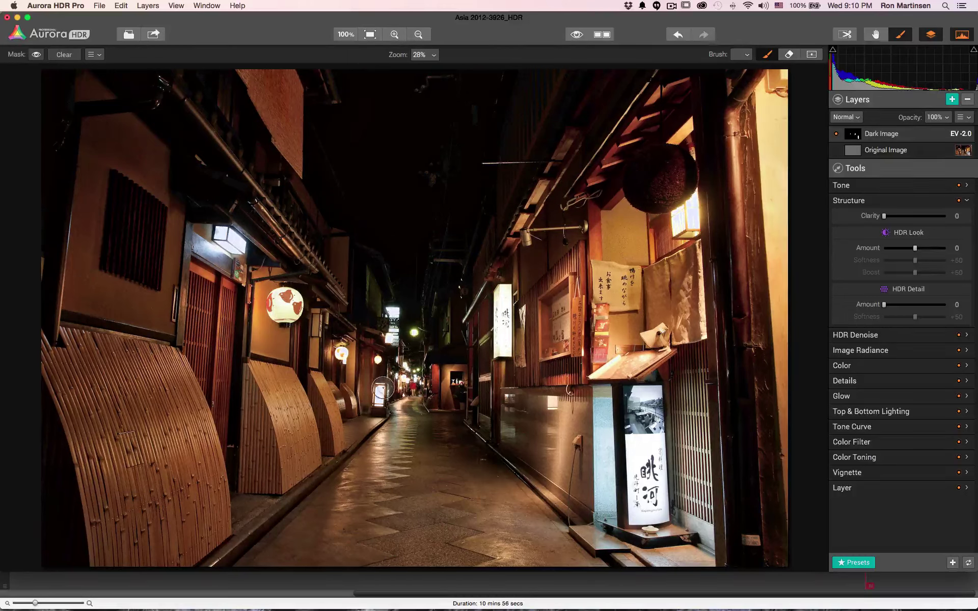
mouse_move(382, 390)
mouse_down()
mouse_move(380, 403)
mouse_move(381, 389)
mouse_up()
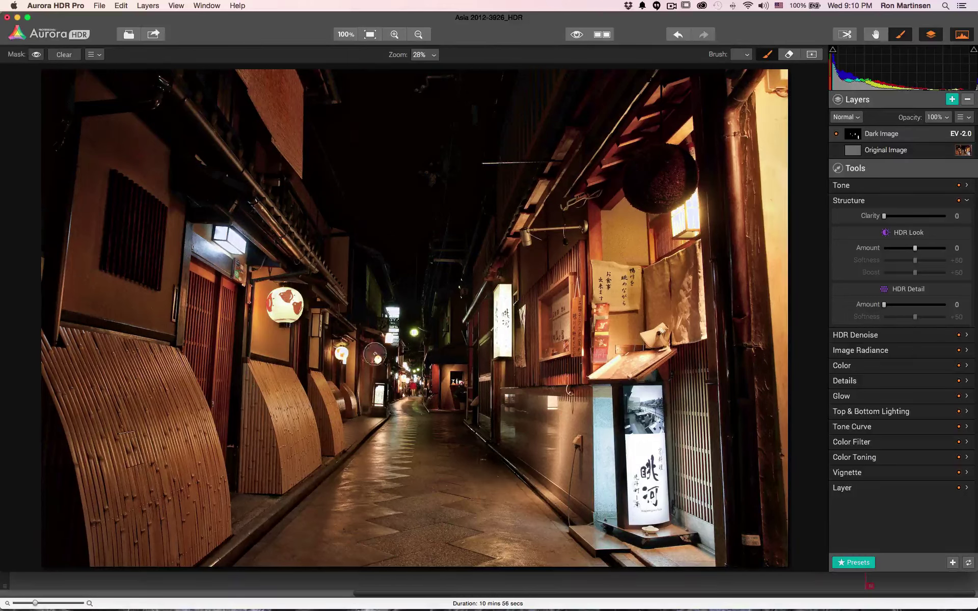
- Extend the Dark Image mask over the small round lantern, the distant building lights and the box lamps on both sides of the alley
click(343, 352)
mouse_move(371, 336)
mouse_down()
mouse_move(394, 312)
mouse_move(391, 338)
mouse_up()
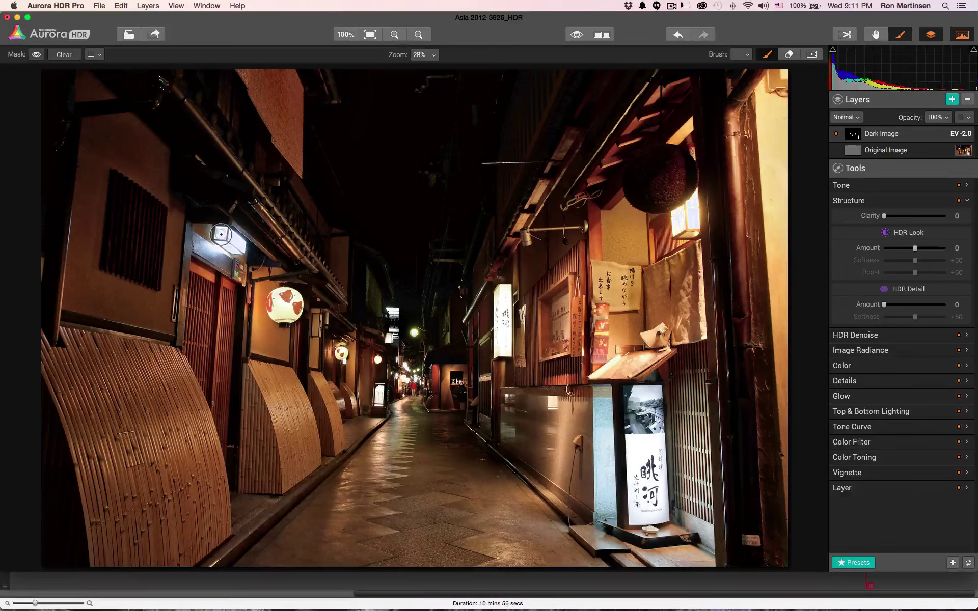
drag(221, 234, 238, 245)
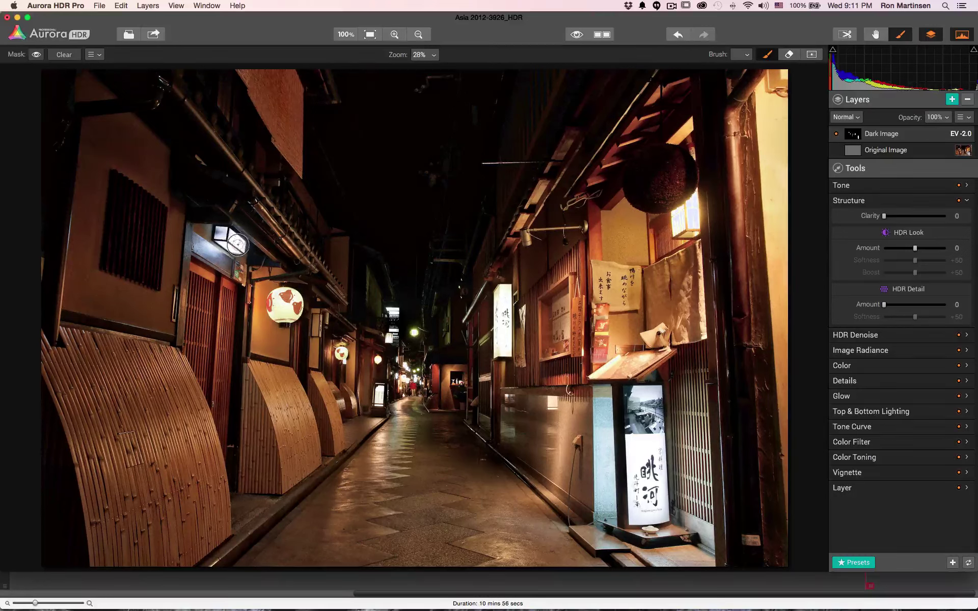
mouse_move(683, 219)
mouse_down()
mouse_move(694, 209)
mouse_move(688, 227)
mouse_move(680, 222)
mouse_move(688, 208)
mouse_move(692, 227)
mouse_move(693, 210)
mouse_up()
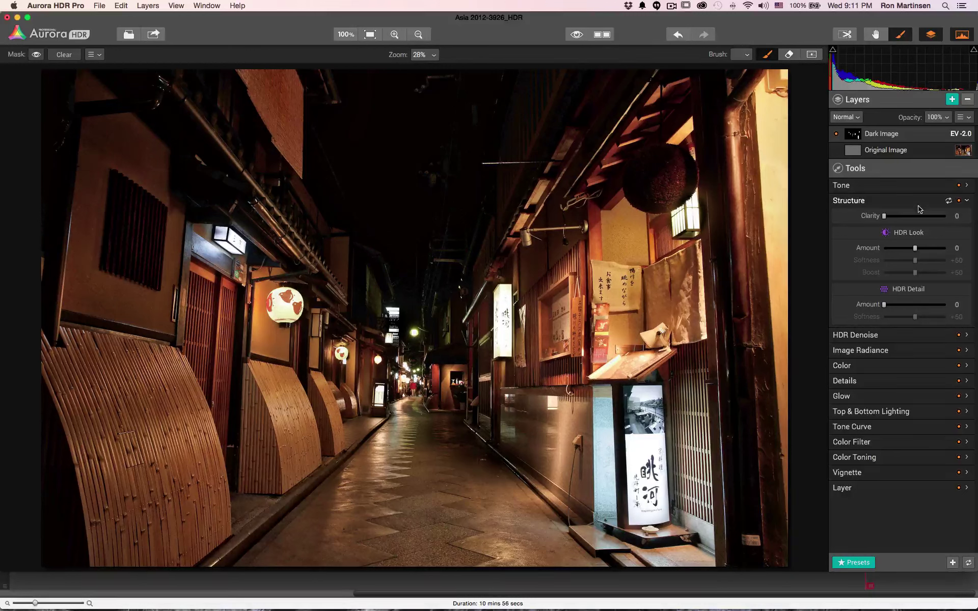
- Add a layer named More Changes above Dark Image
click(952, 100)
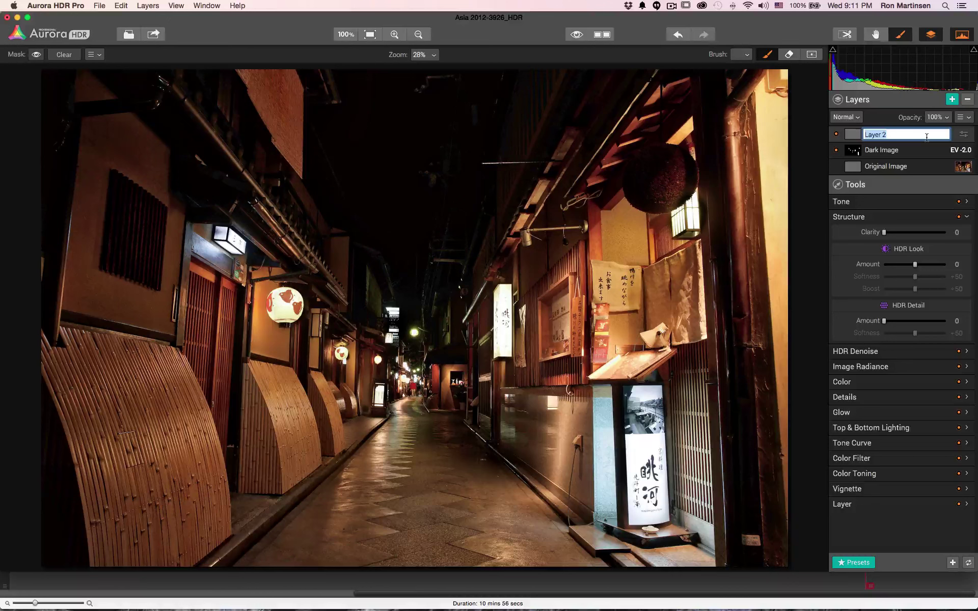
text(Me)
key(Return)
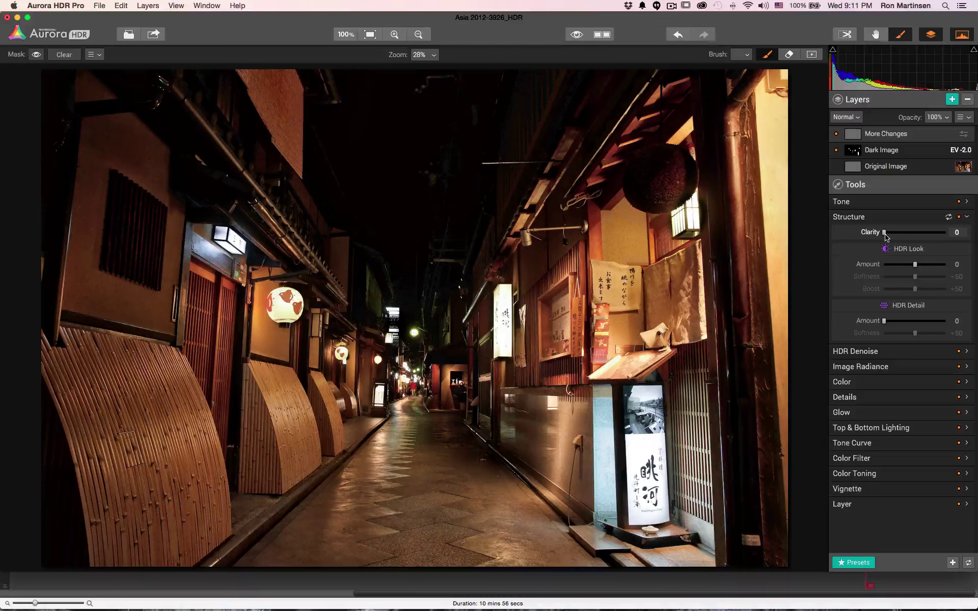
- Try Structure with Clarity +62, HDR Look Amount at +100, -100 and +21, Softness +52 and Boost +100, and reset the section
drag(886, 236, 946, 234)
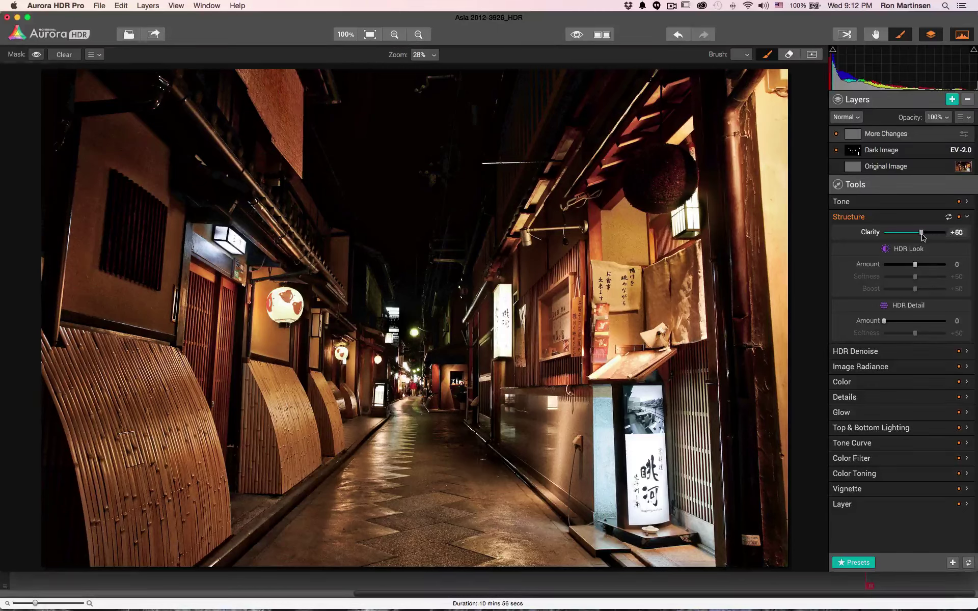
drag(922, 235, 949, 269)
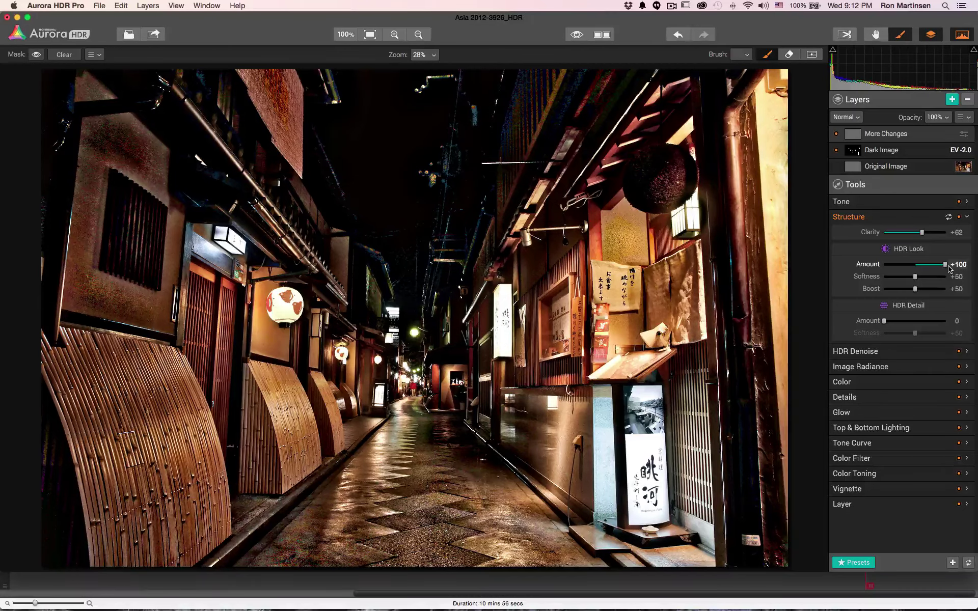
drag(949, 269, 883, 272)
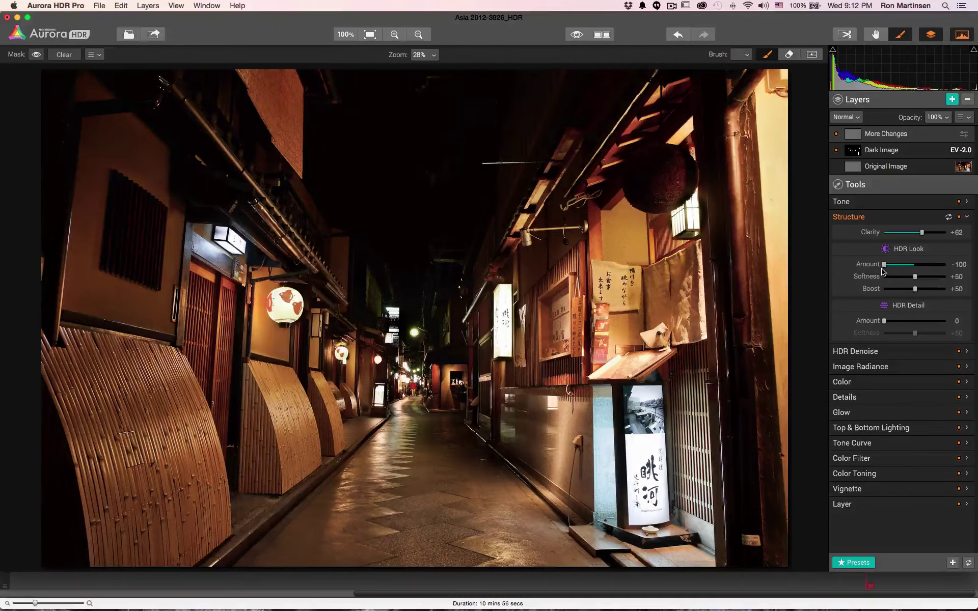
drag(892, 271, 913, 270)
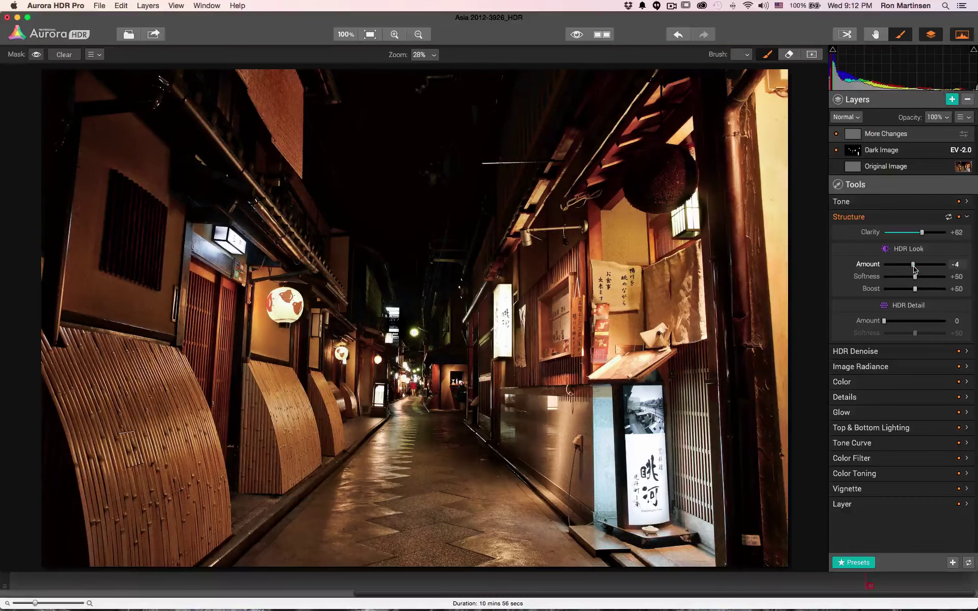
double_click(883, 272)
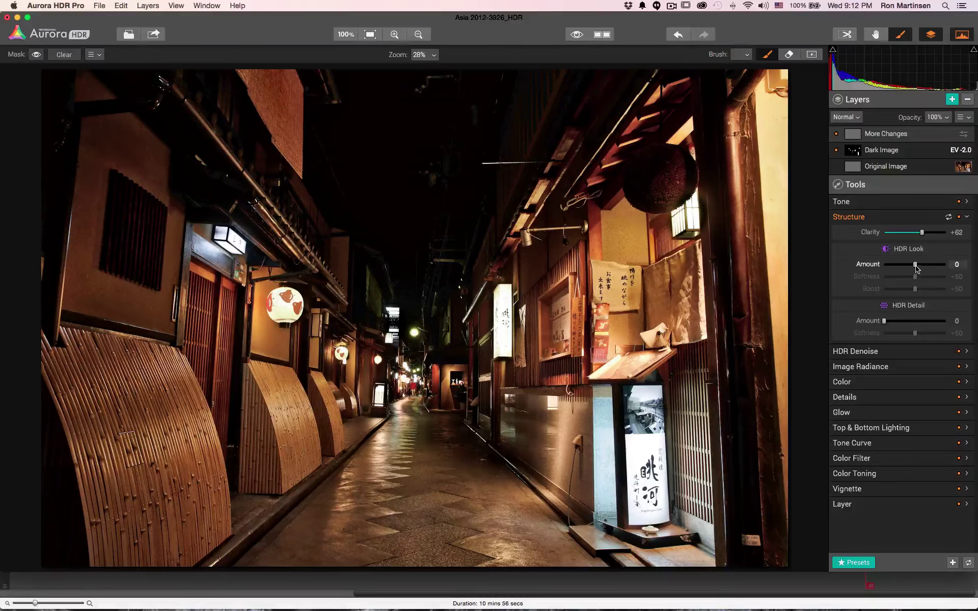
drag(916, 269, 947, 294)
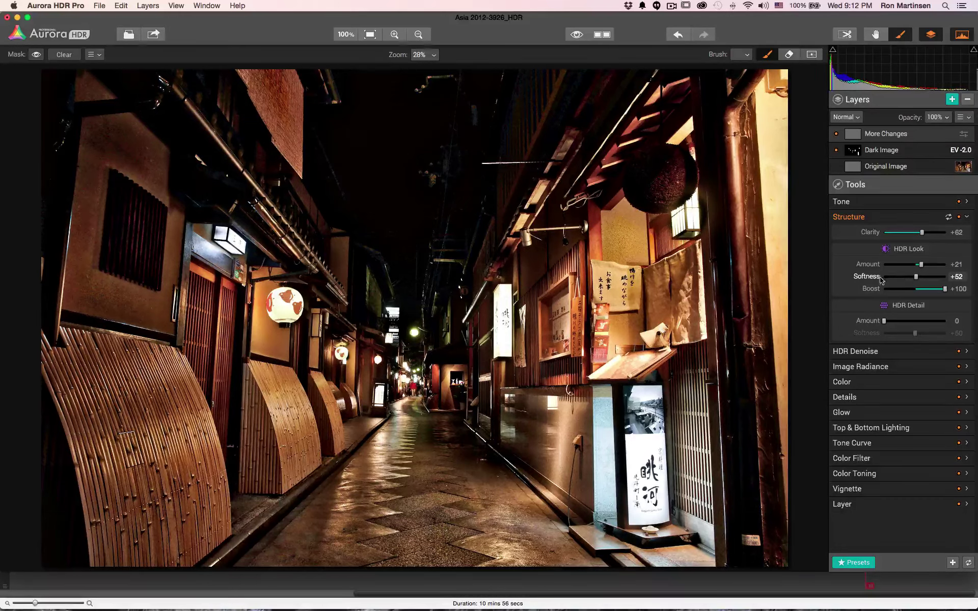
click(949, 217)
- Try Structure with Clarity +51 and HDR Detail Amount at several strengths between 0 and +100, ending at +100
drag(893, 234, 917, 234)
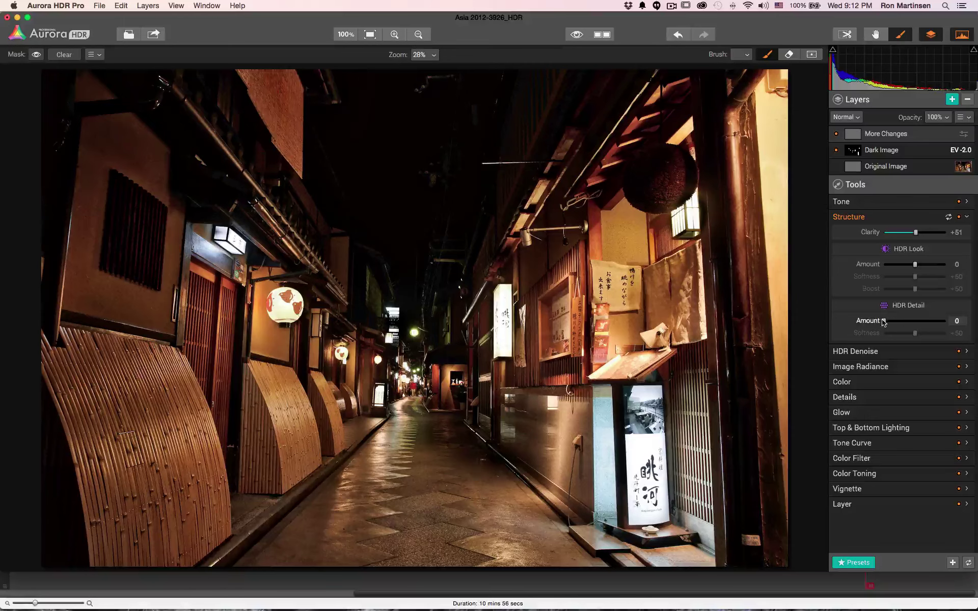
drag(885, 322, 948, 322)
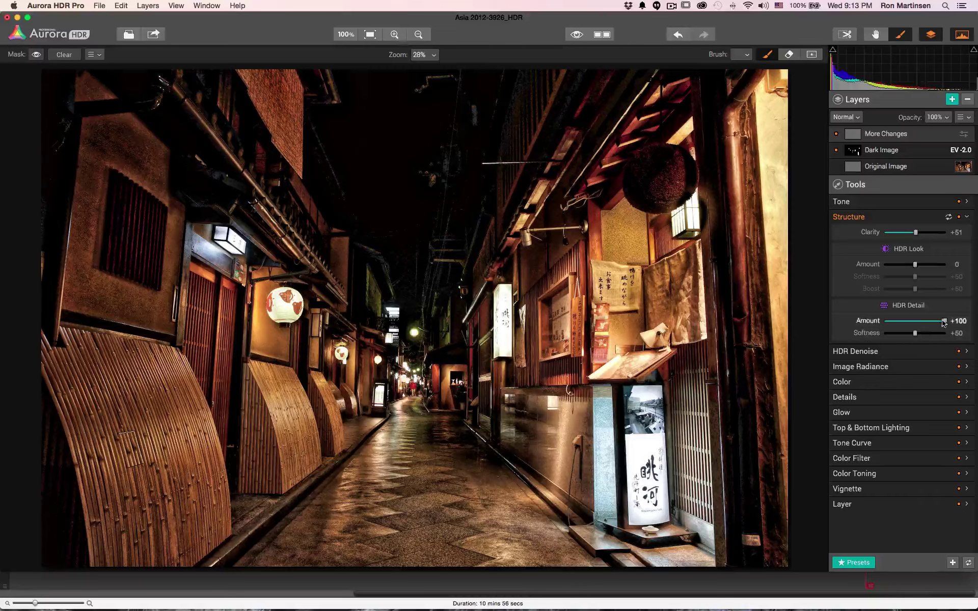
drag(944, 325, 913, 326)
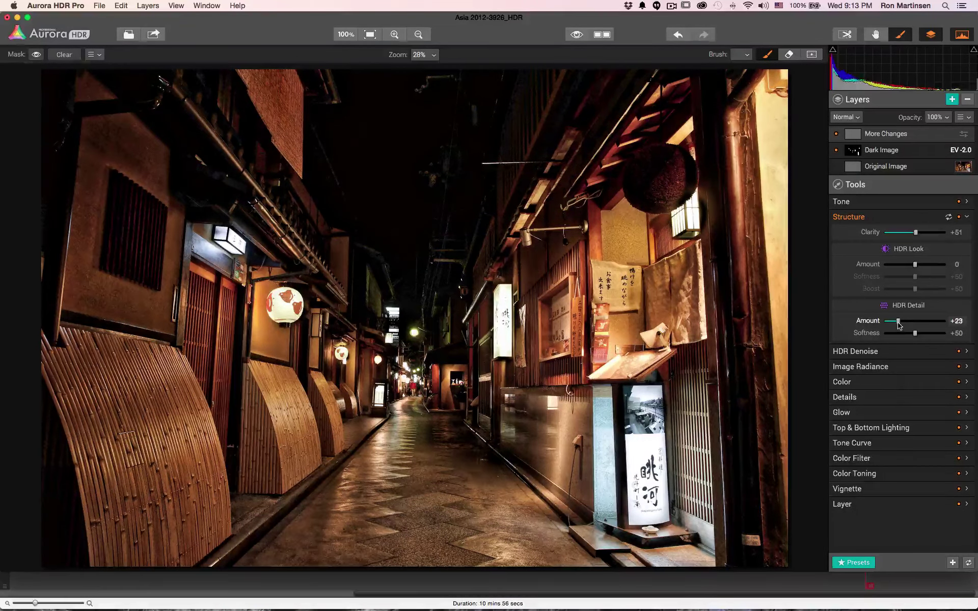
drag(894, 323, 884, 324)
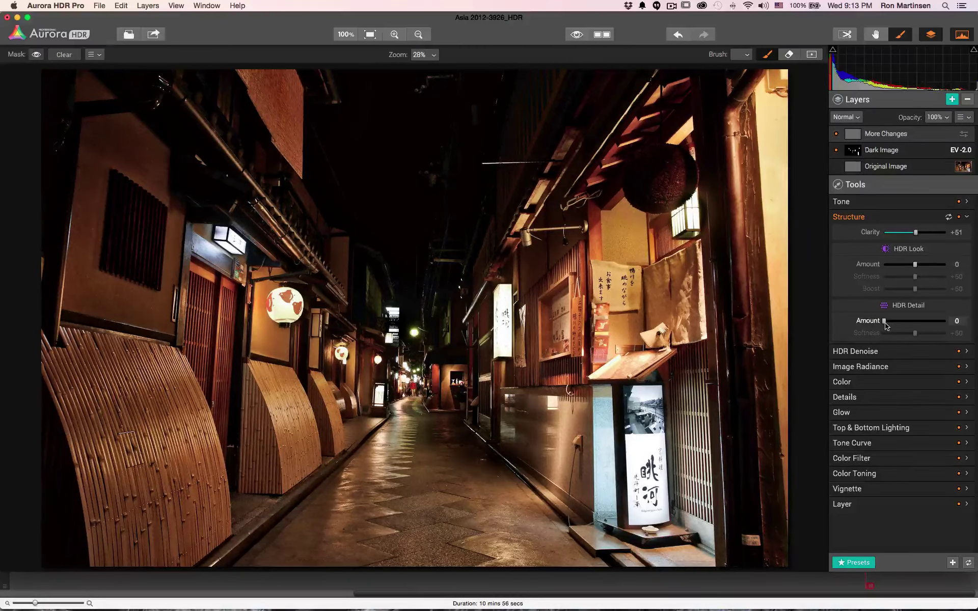
drag(885, 322, 947, 321)
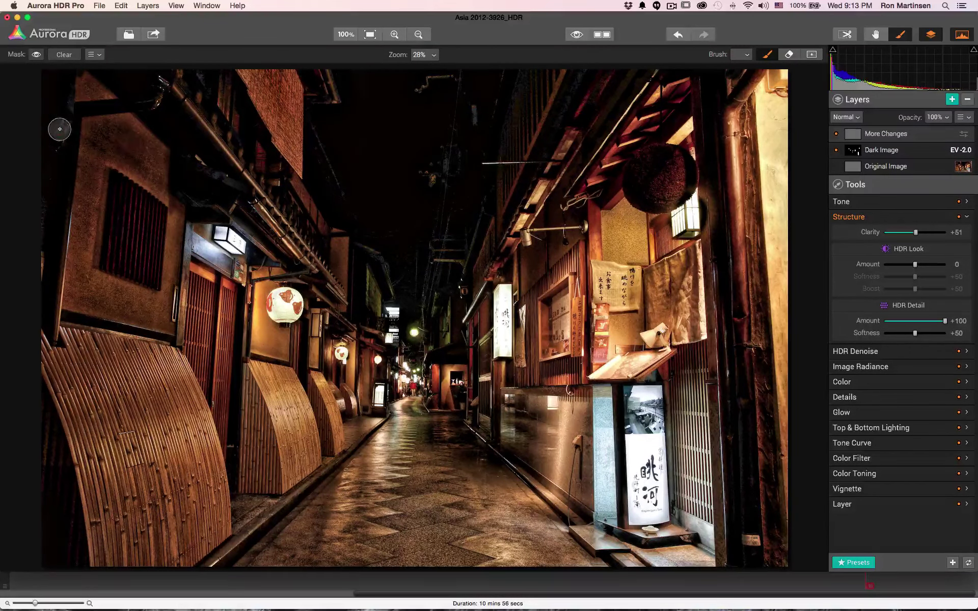
- Try HDR Denoise on the wall and doorway at 100% zoom, with Amount +54 and Smooth +72
click(968, 353)
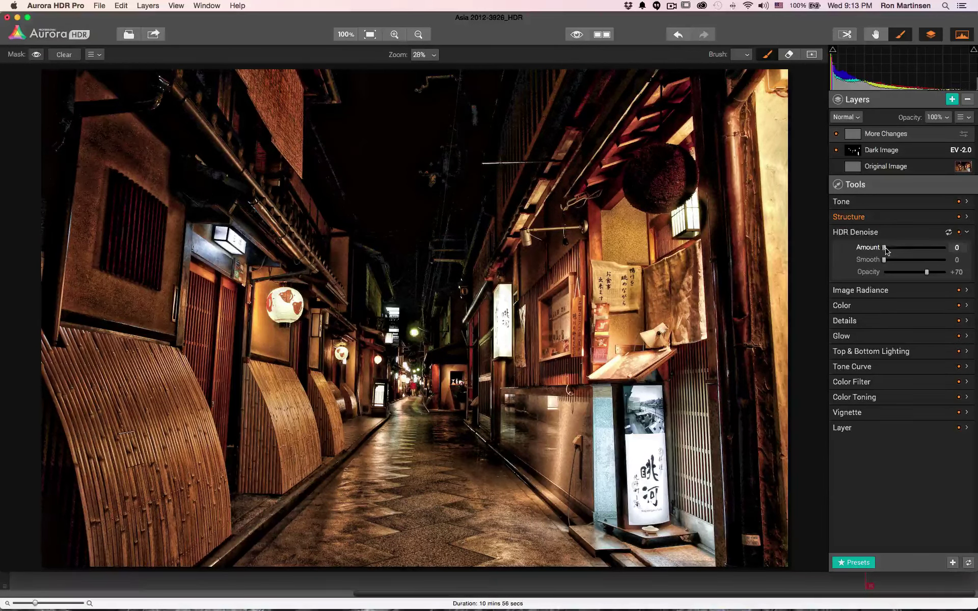
drag(885, 249, 951, 250)
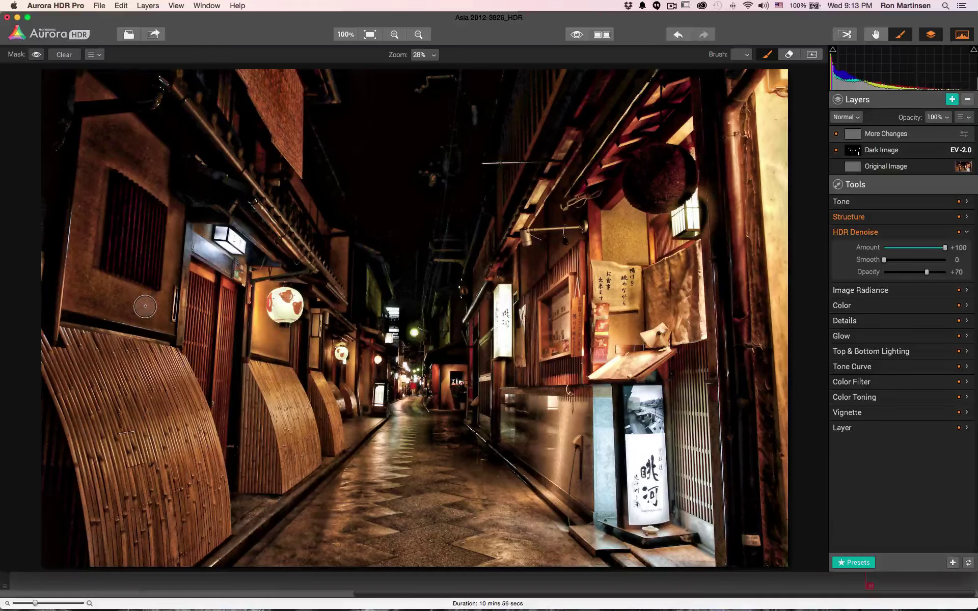
click(371, 34)
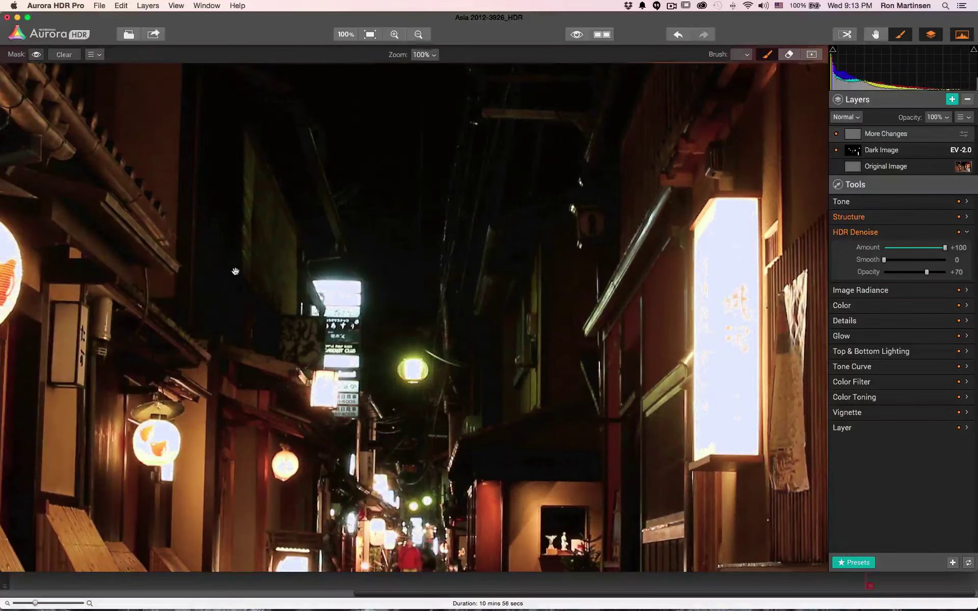
drag(227, 276, 433, 322)
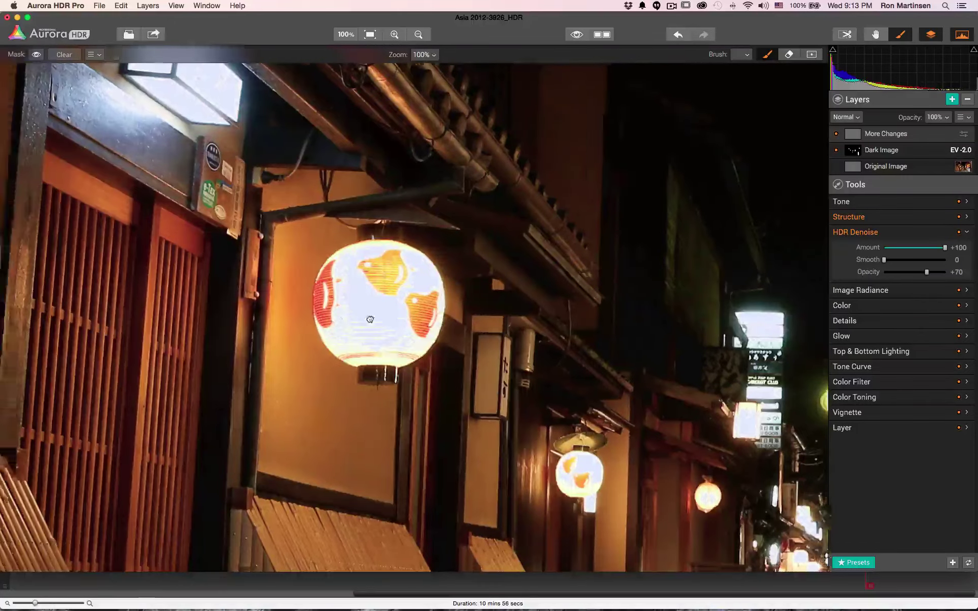
drag(344, 334, 729, 360)
drag(423, 343, 530, 421)
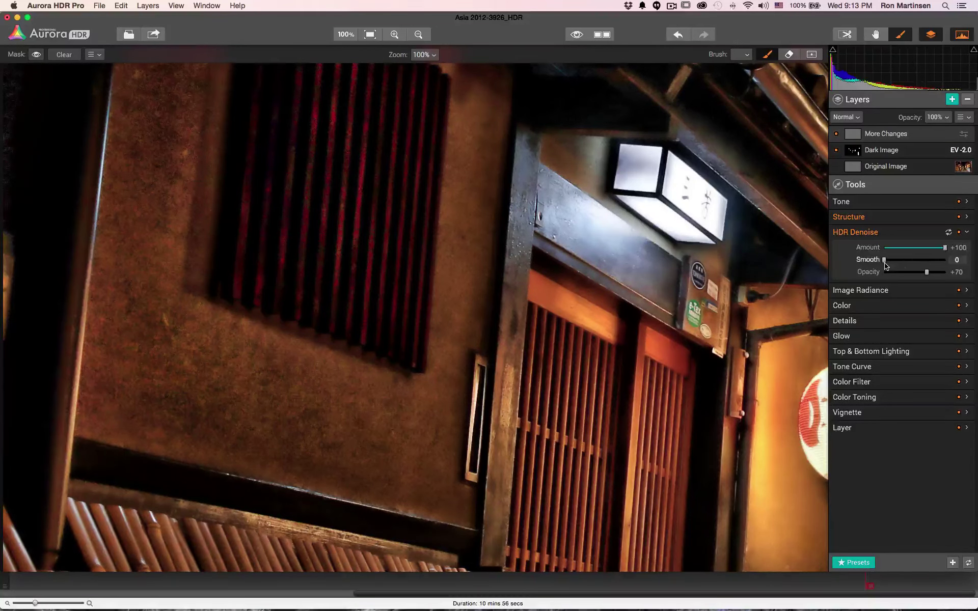
drag(906, 263, 920, 263)
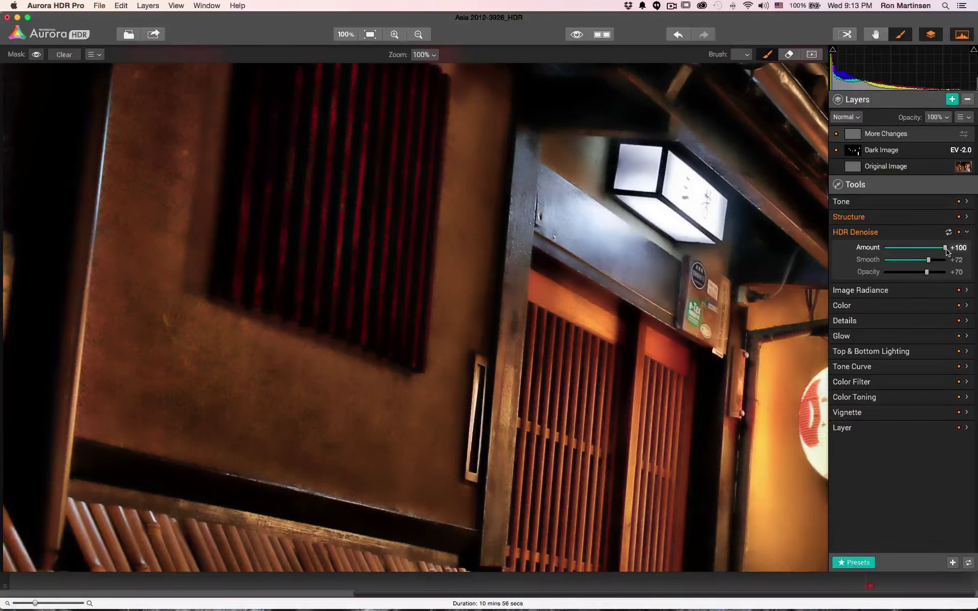
drag(946, 250, 920, 255)
- Compare the wall and doorway with HDR Denoise repeatedly switched off and on
click(959, 233)
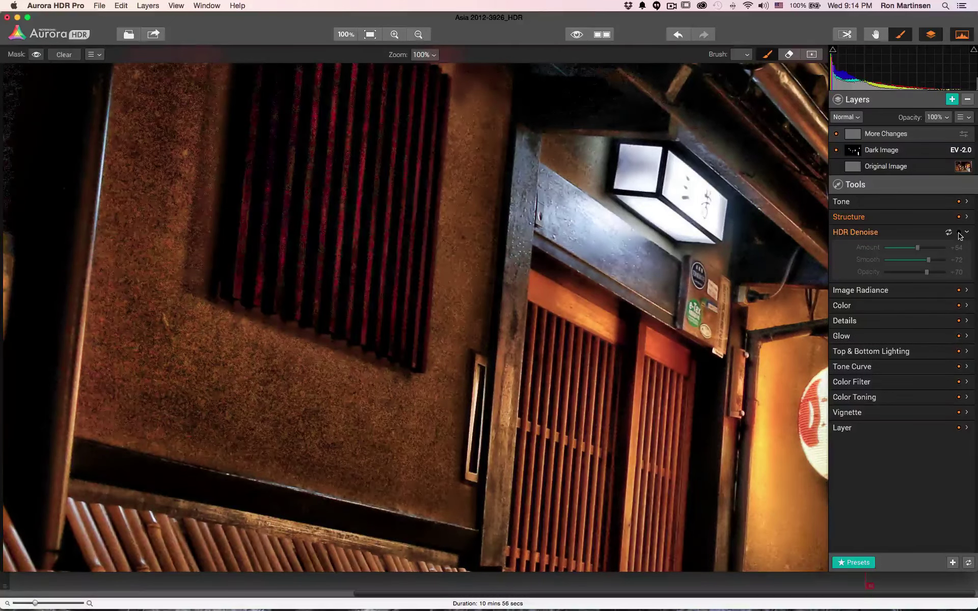
click(959, 233)
click(959, 233)
click(959, 233)
click(960, 232)
click(959, 233)
click(960, 233)
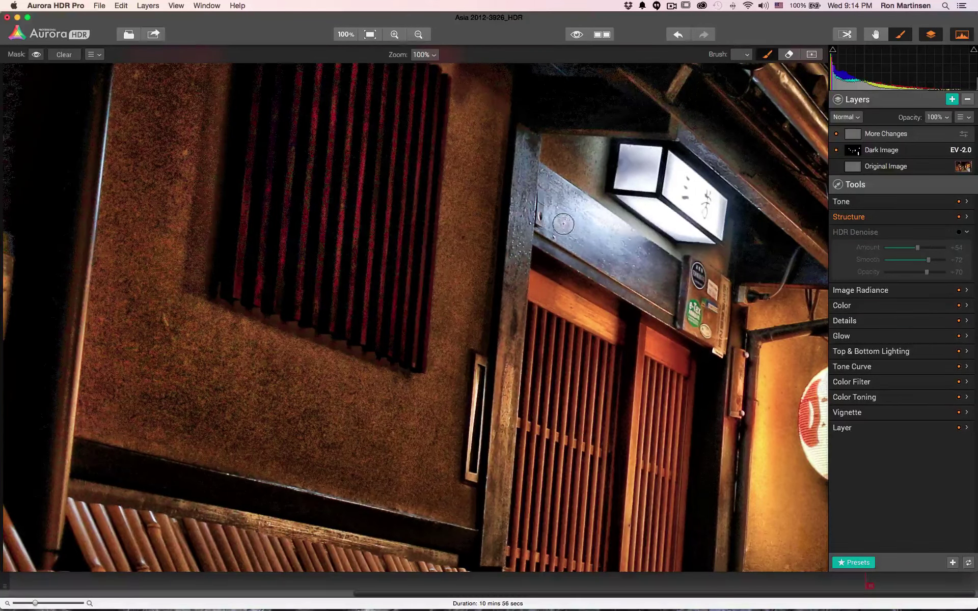
click(960, 233)
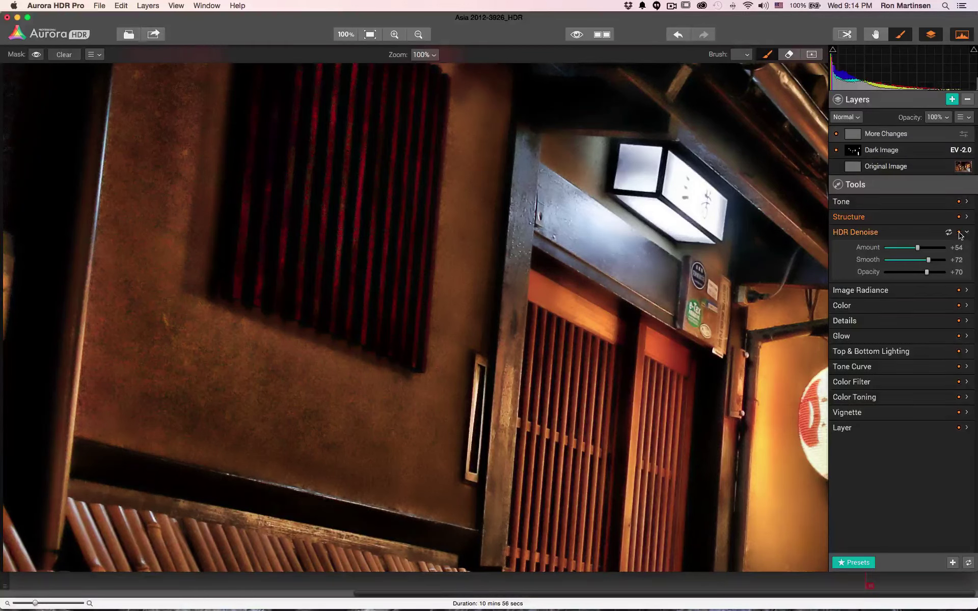
- Reset the HDR Denoise and Structure settings to their defaults
click(948, 232)
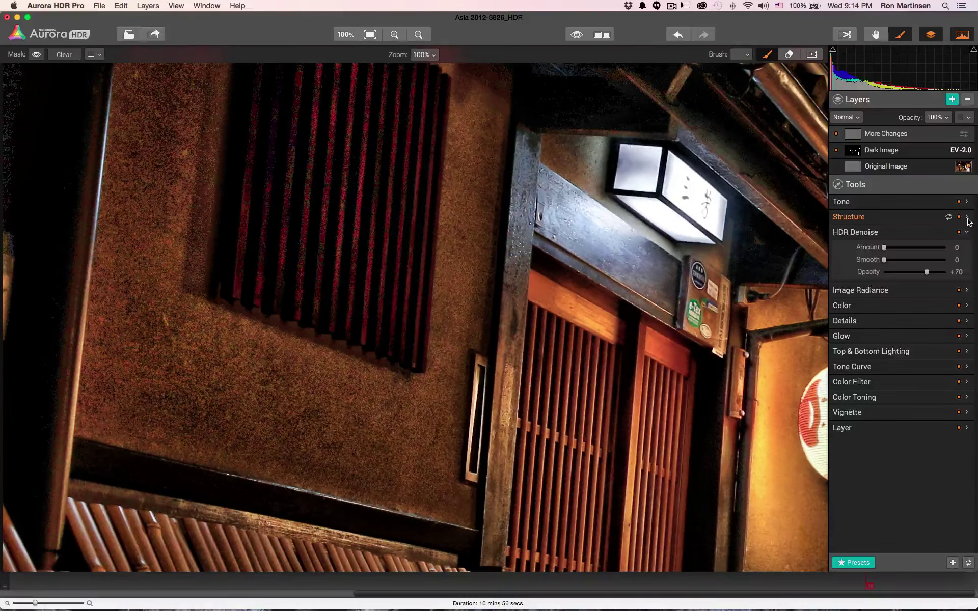
click(967, 218)
click(948, 218)
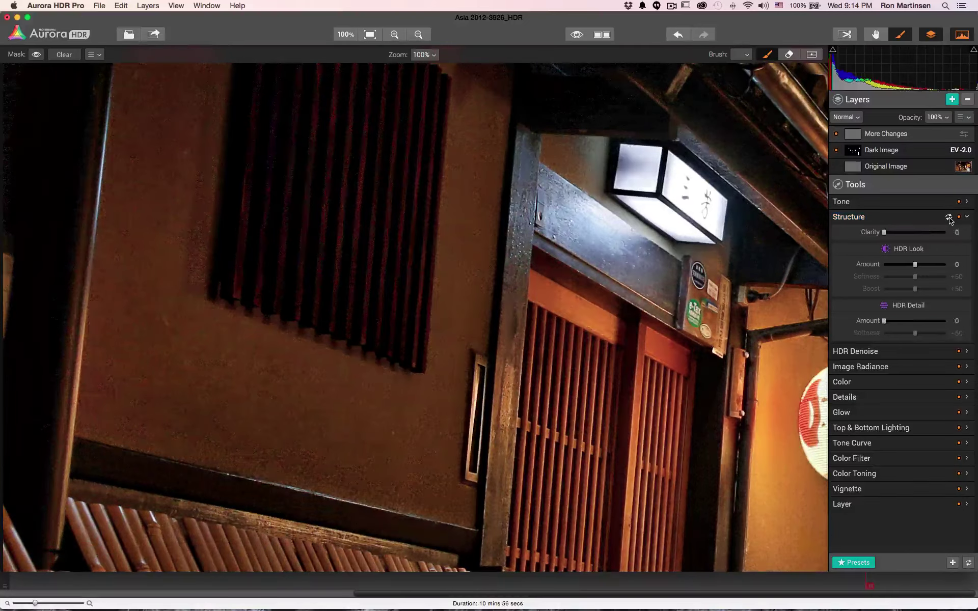
- Set Structure Clarity to +50 with the whole image in view
click(370, 37)
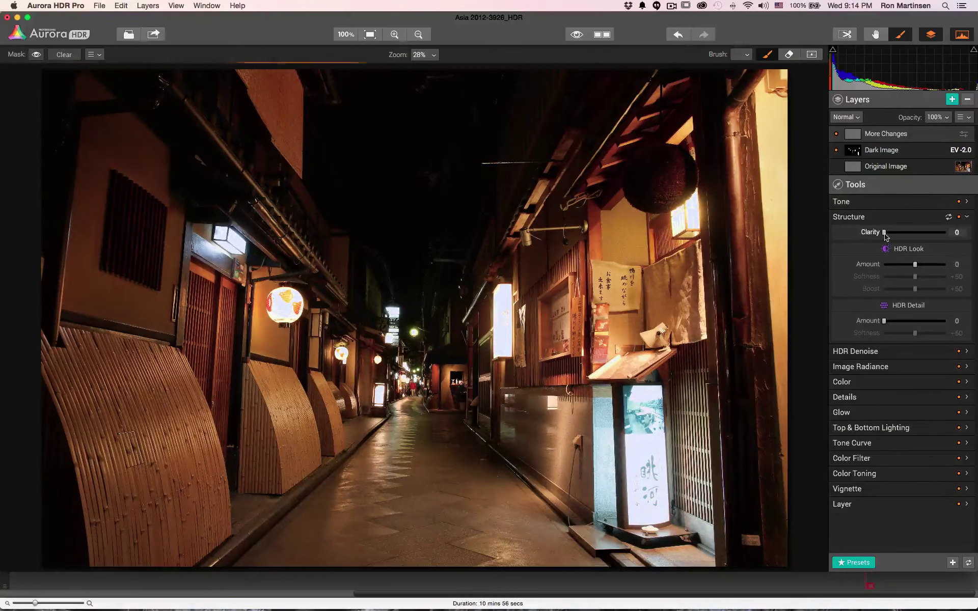
drag(886, 234, 918, 235)
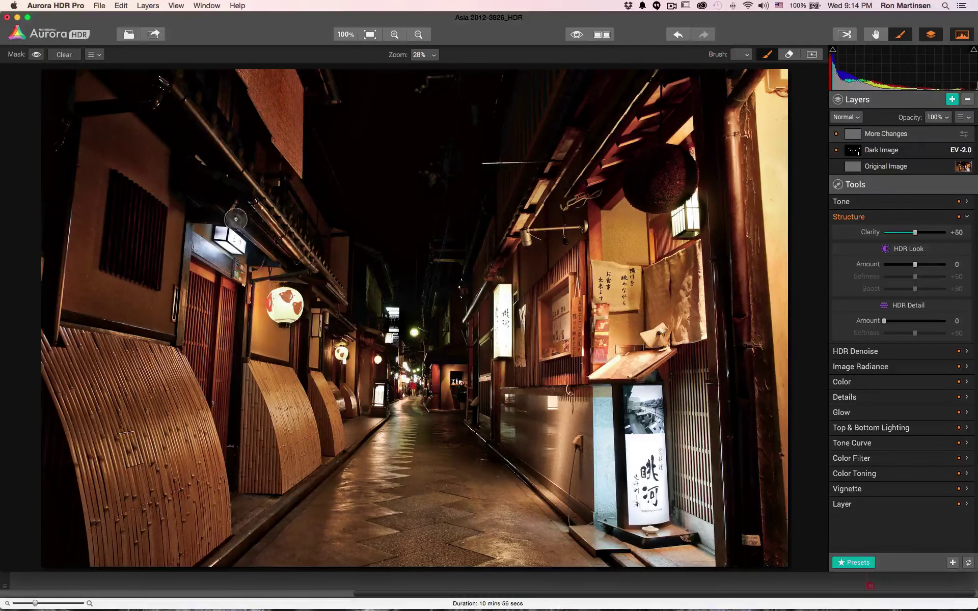
- Set HDR Denoise Amount to +26 and raise Smooth slightly, judging the noise on the wall beside the doorway at 100%
click(967, 352)
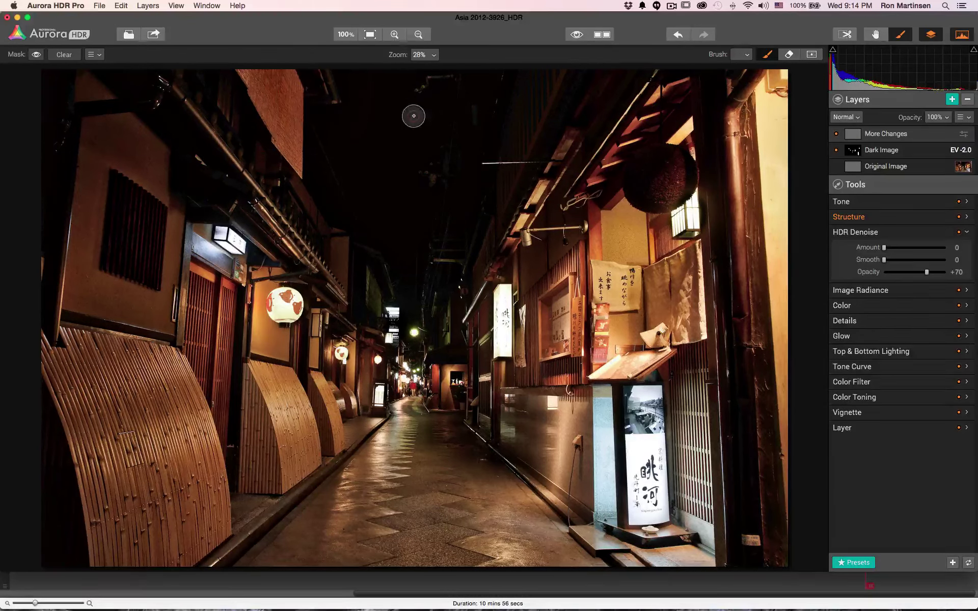
click(346, 34)
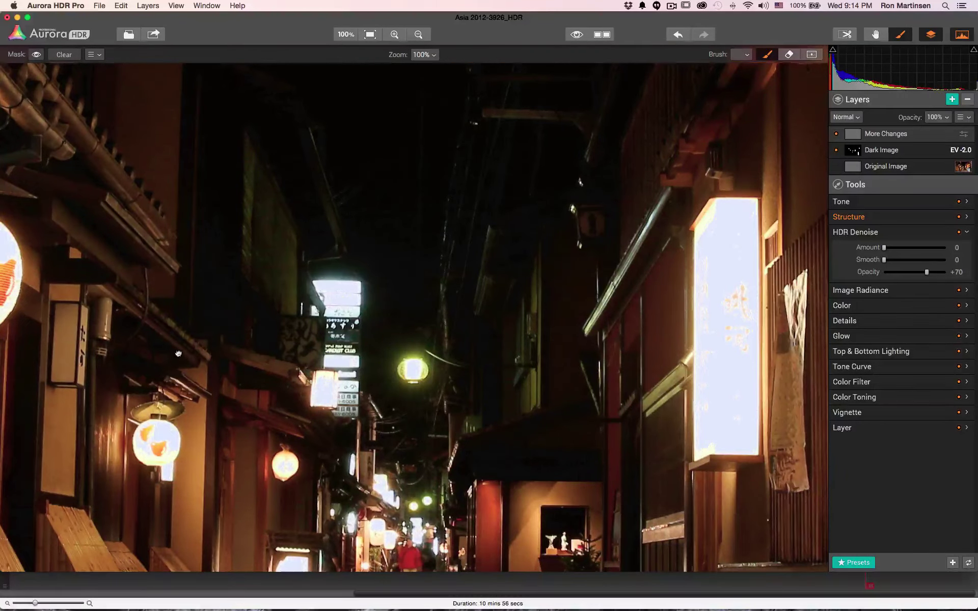
scroll(591, 387, left, 10)
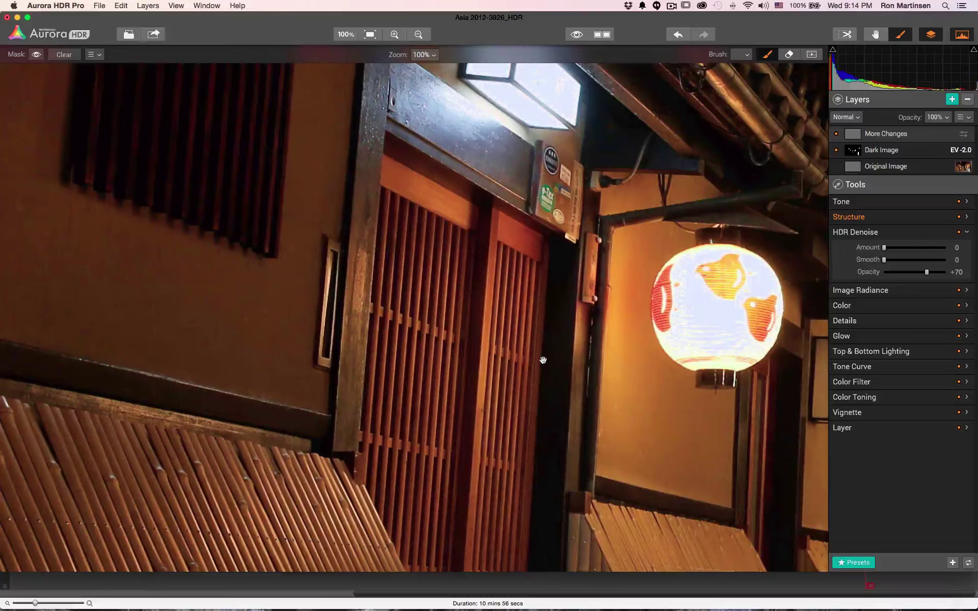
mouse_move(543, 360)
mouse_down()
mouse_move(616, 400)
mouse_move(659, 448)
mouse_up()
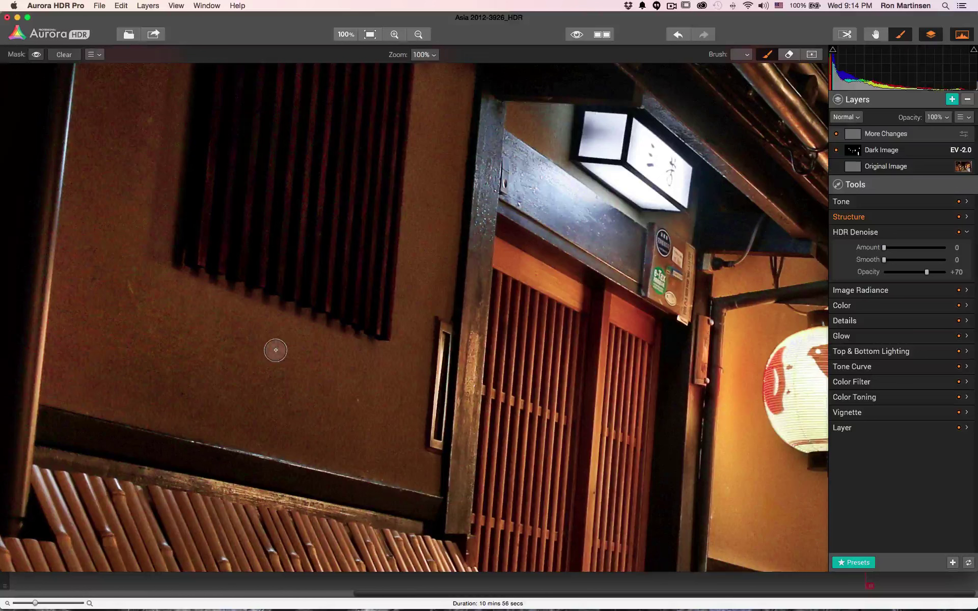
drag(885, 250, 912, 248)
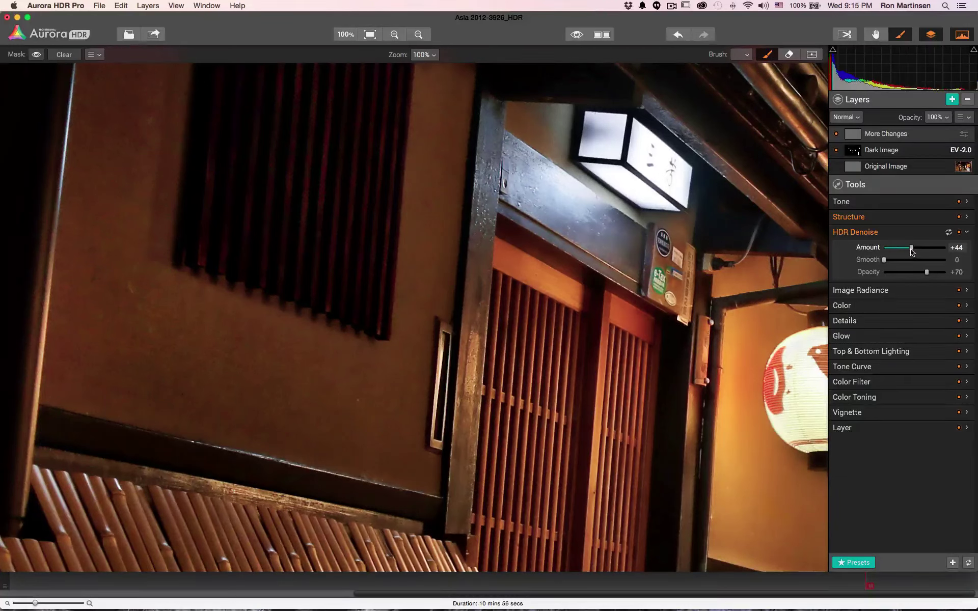
drag(912, 249, 901, 251)
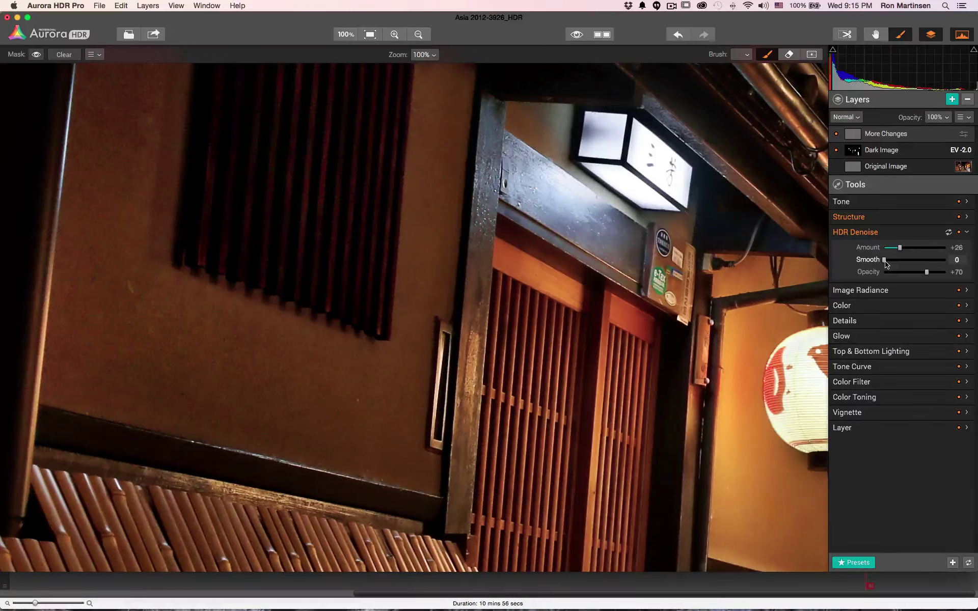
drag(885, 263, 894, 264)
- Set Image Radiance Amount to +63 and Smoothness to -38 on the More Changes layer
click(968, 290)
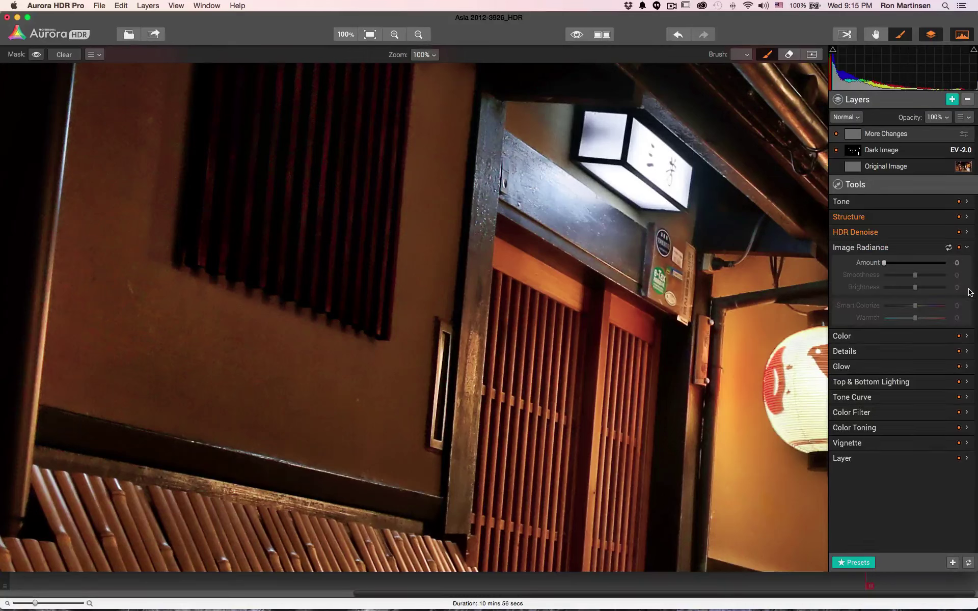
click(372, 35)
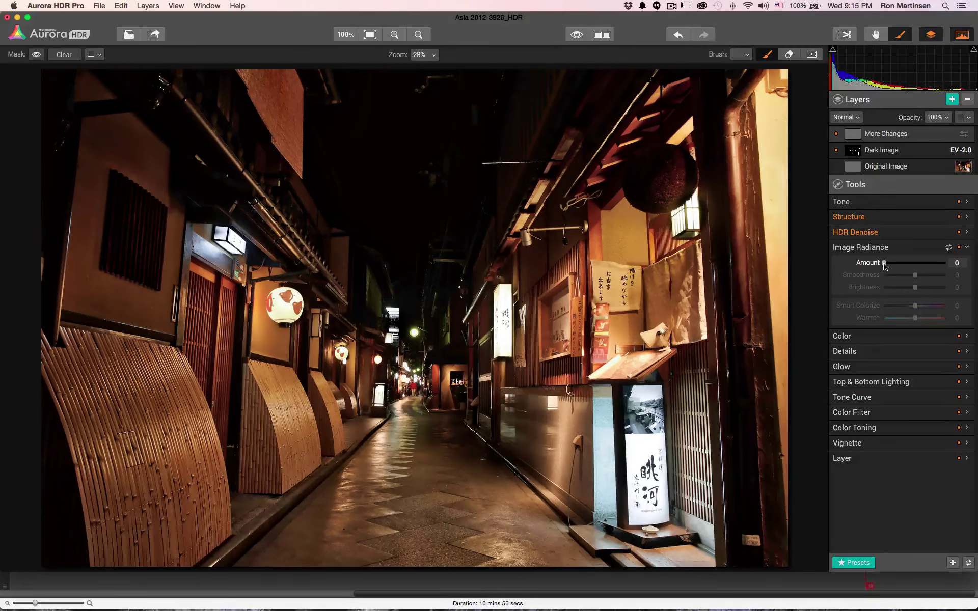
drag(885, 264, 958, 264)
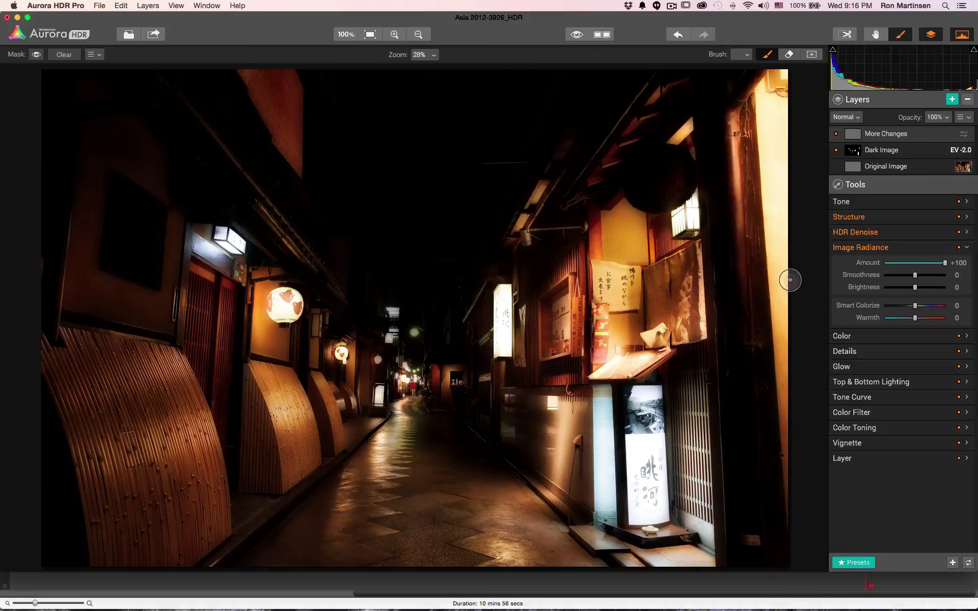
drag(947, 266, 925, 271)
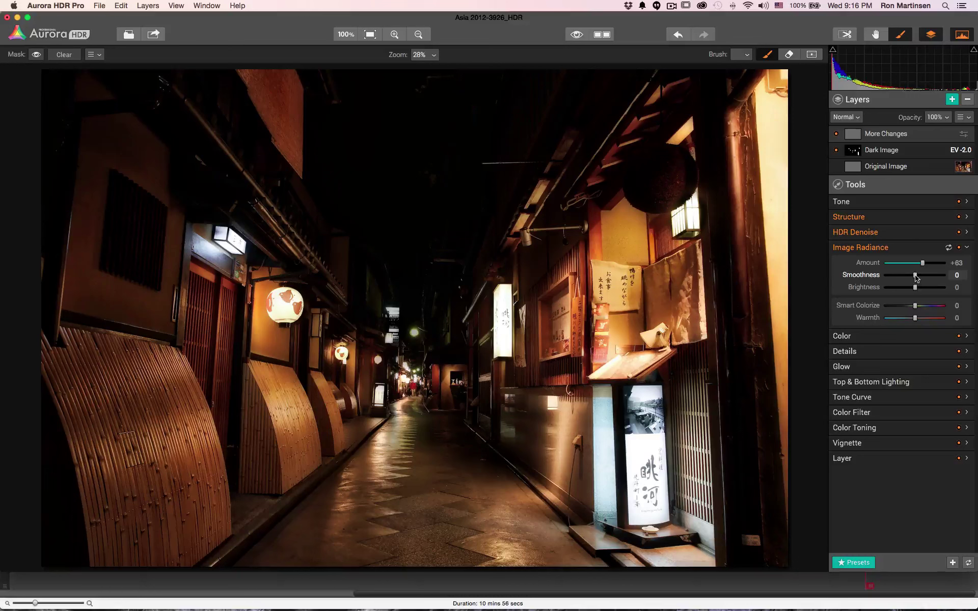
mouse_move(914, 277)
mouse_down()
mouse_move(866, 284)
mouse_move(938, 285)
mouse_move(905, 284)
mouse_up()
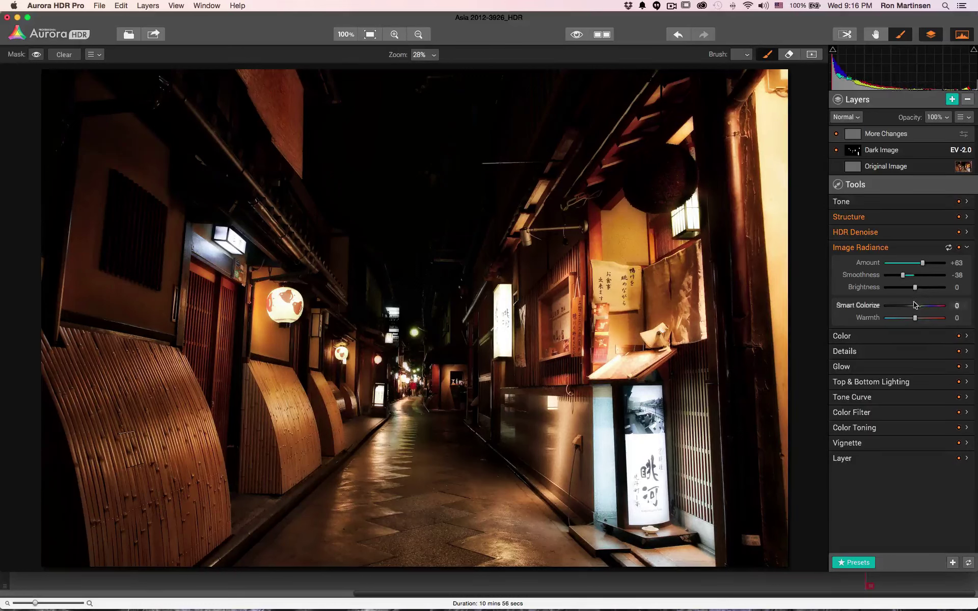
- Set Image Radiance Smart Colorize to +49 and Warmth to -5 on the More Changes layer
mouse_move(916, 291)
mouse_down()
mouse_move(937, 292)
mouse_move(903, 292)
mouse_move(912, 293)
mouse_up()
drag(915, 308, 932, 308)
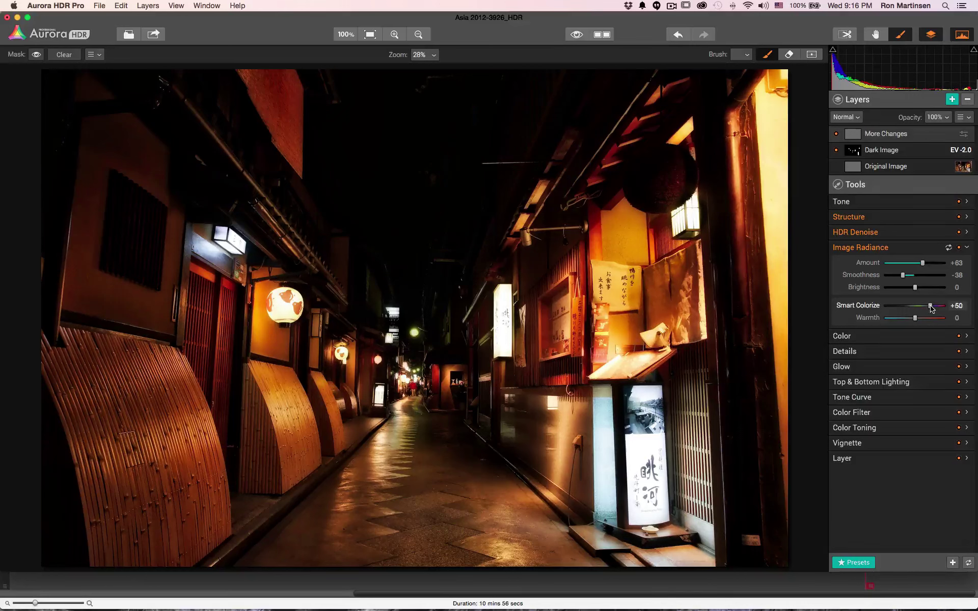
drag(931, 309, 929, 309)
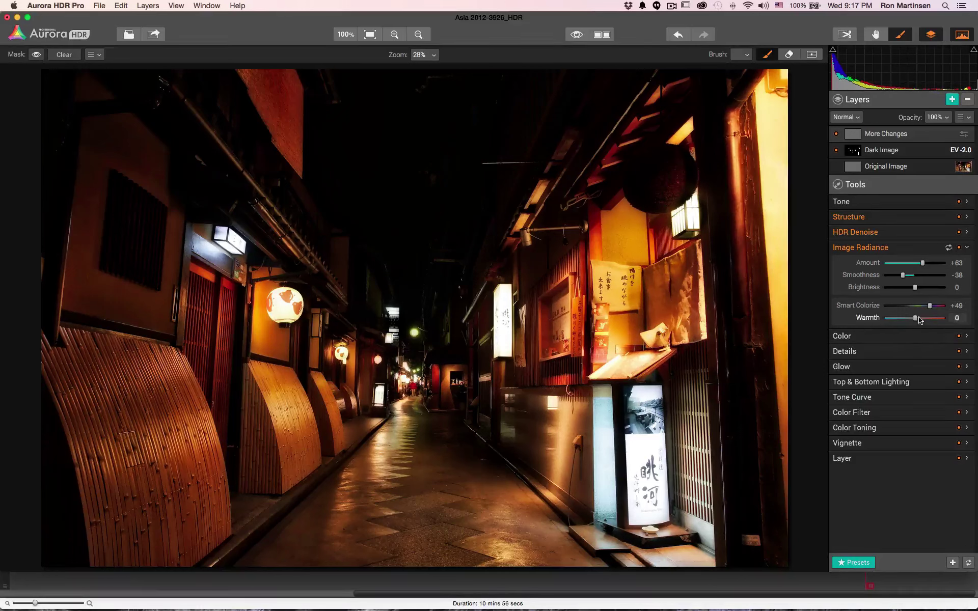
drag(916, 320, 913, 320)
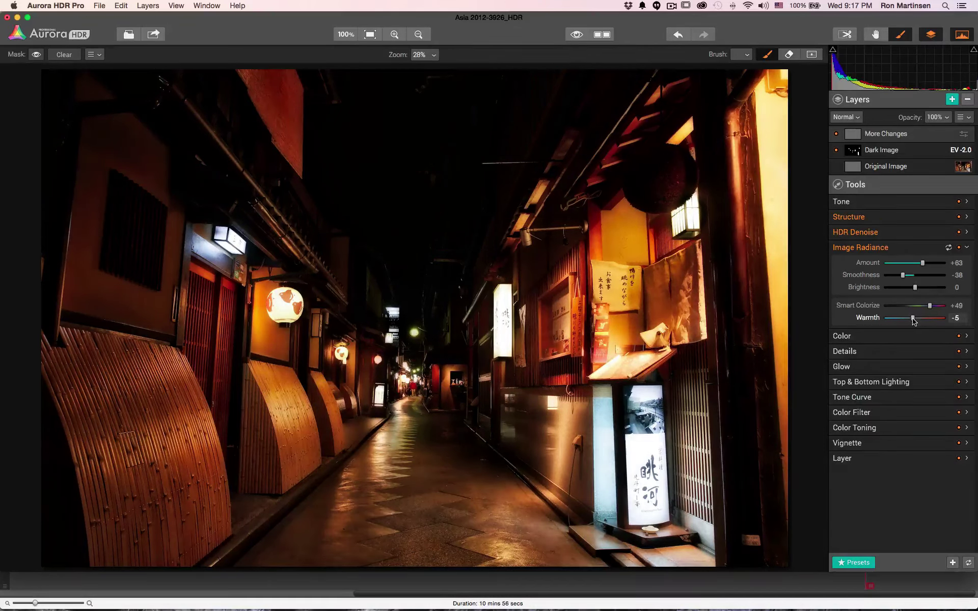
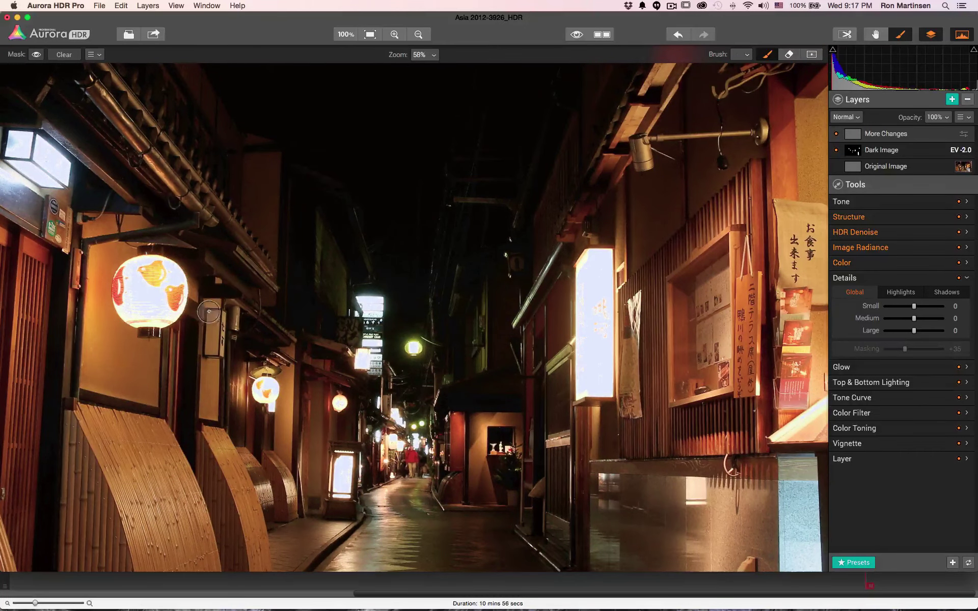
- Set the Details Large amount for highlights to +100, trying -100 first
click(914, 291)
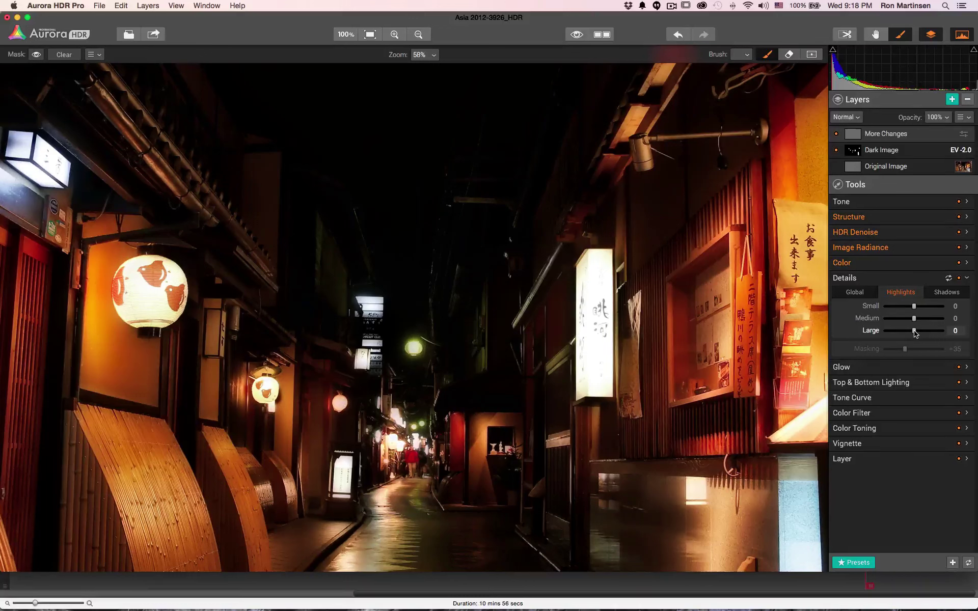
drag(915, 331, 883, 332)
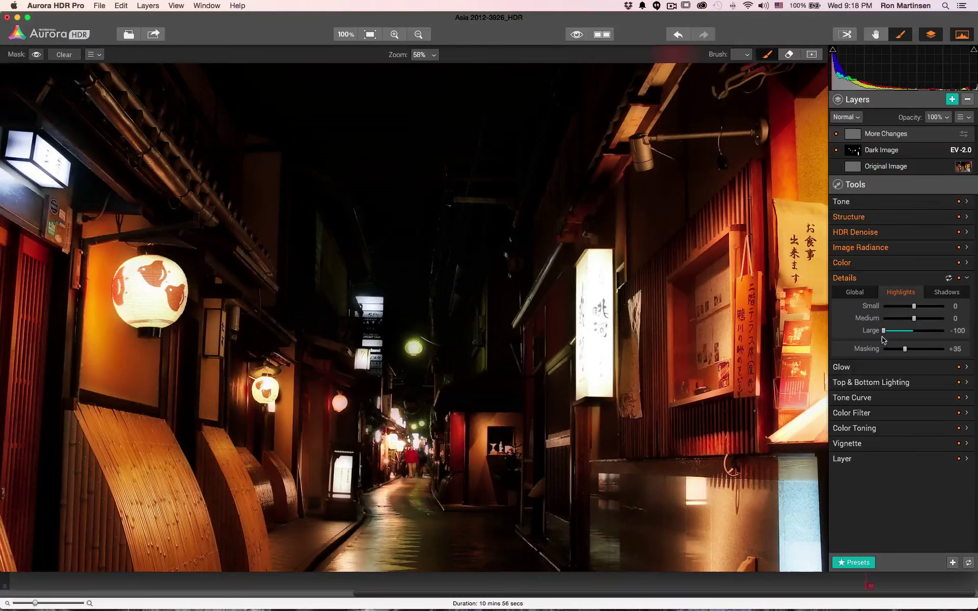
drag(907, 335, 971, 331)
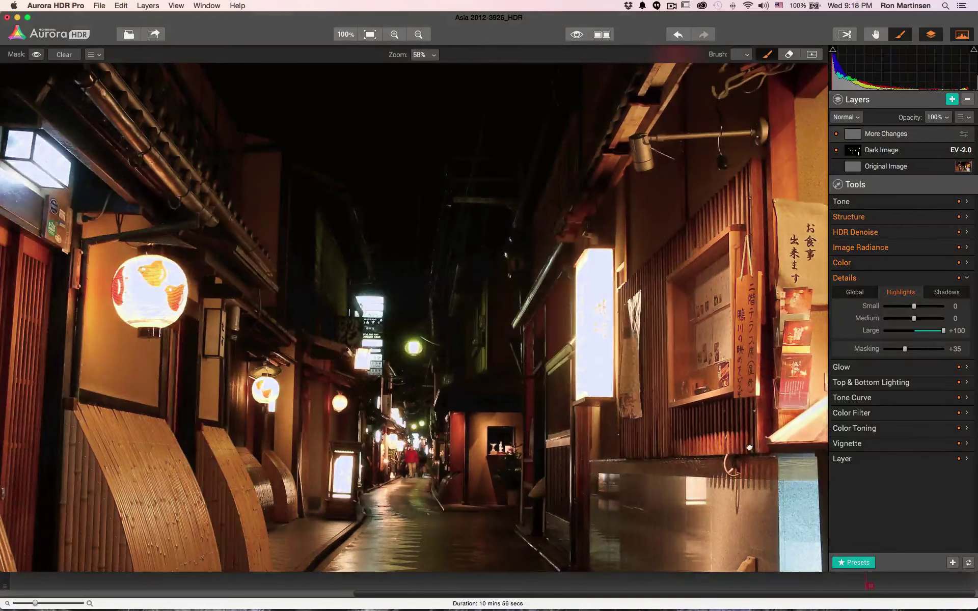
drag(653, 394, 423, 216)
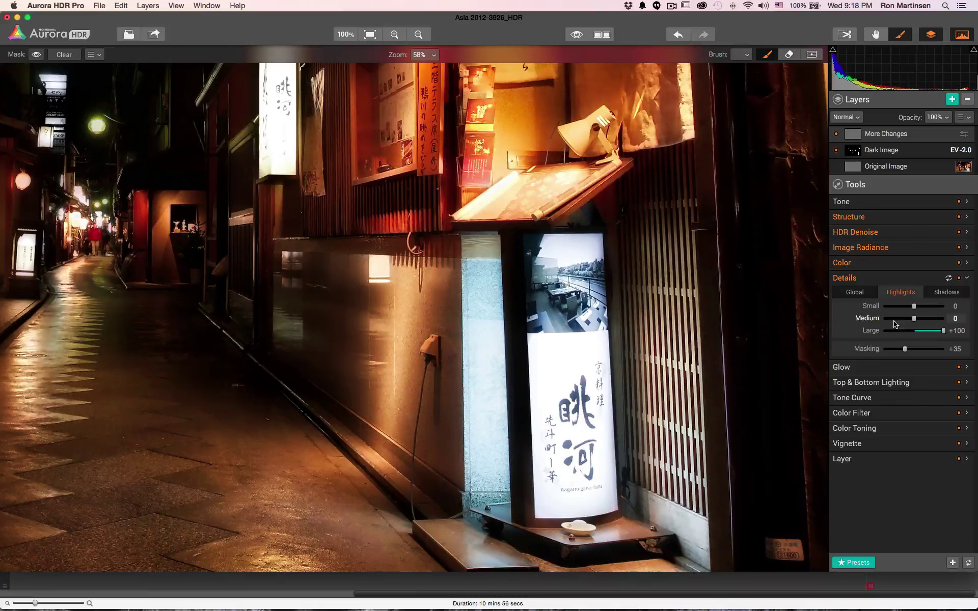
- Compare the illuminated street sign with Details off and on, and set the Highlights Small amount to +36
click(959, 278)
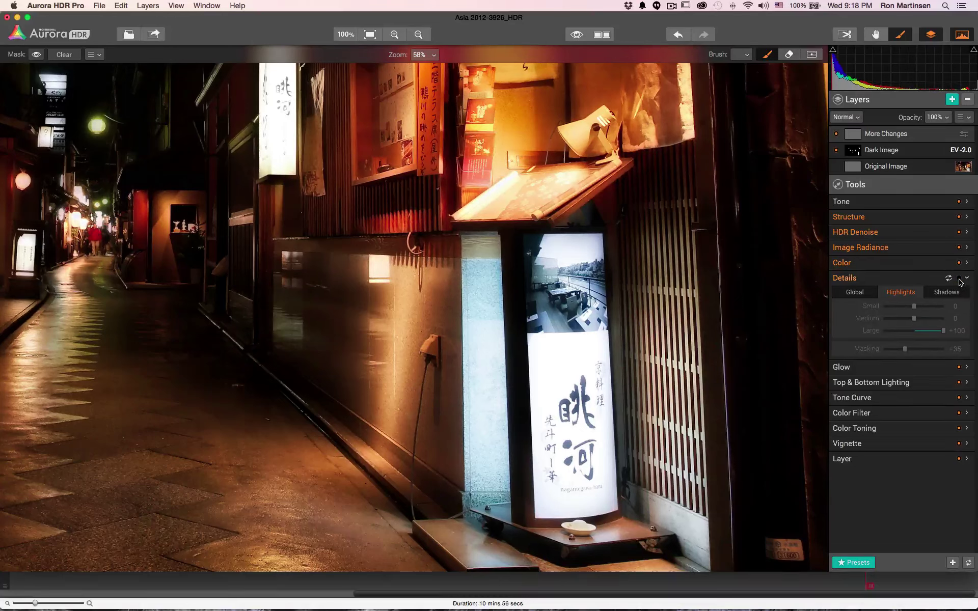
click(959, 279)
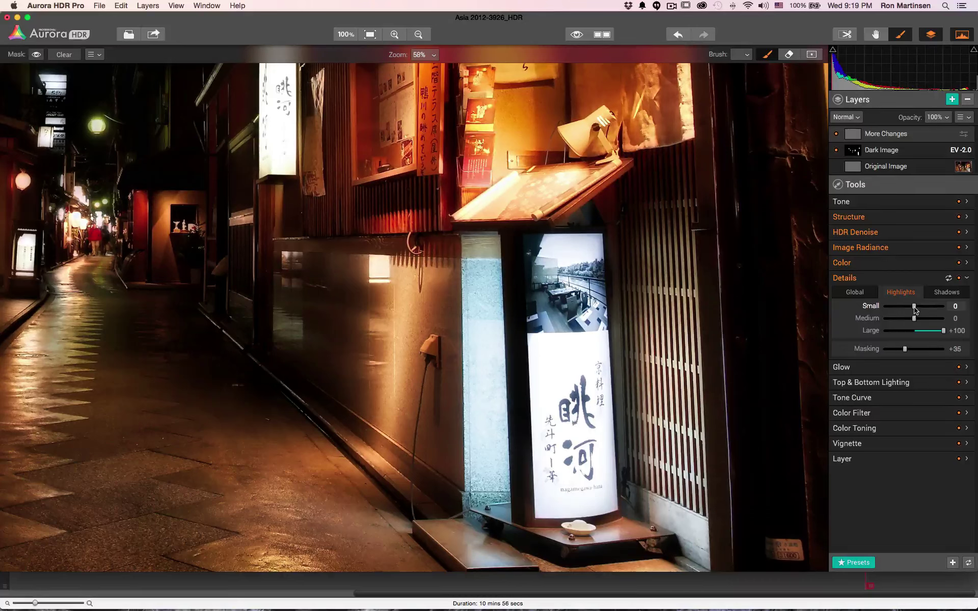
drag(915, 307, 944, 308)
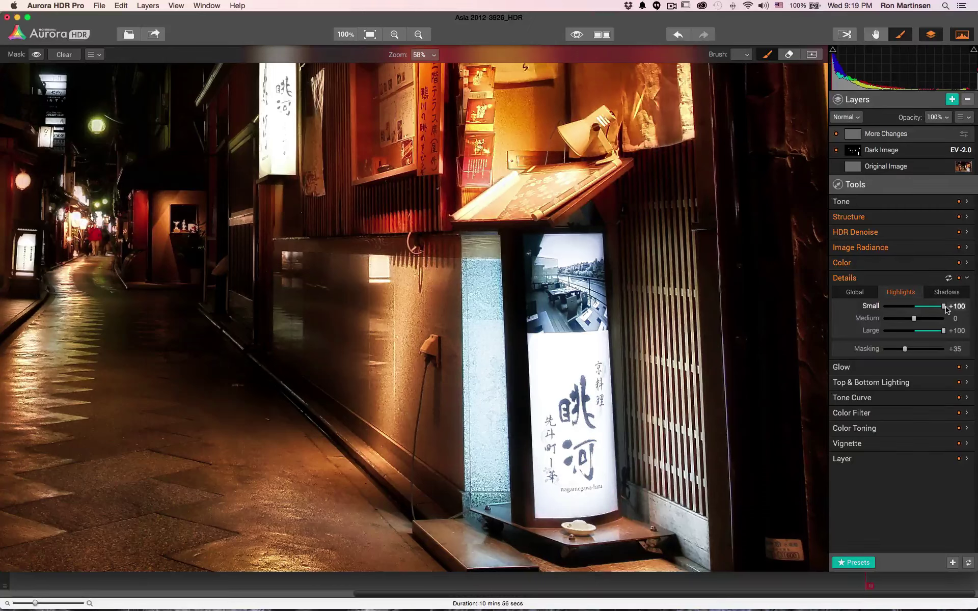
drag(945, 309, 926, 310)
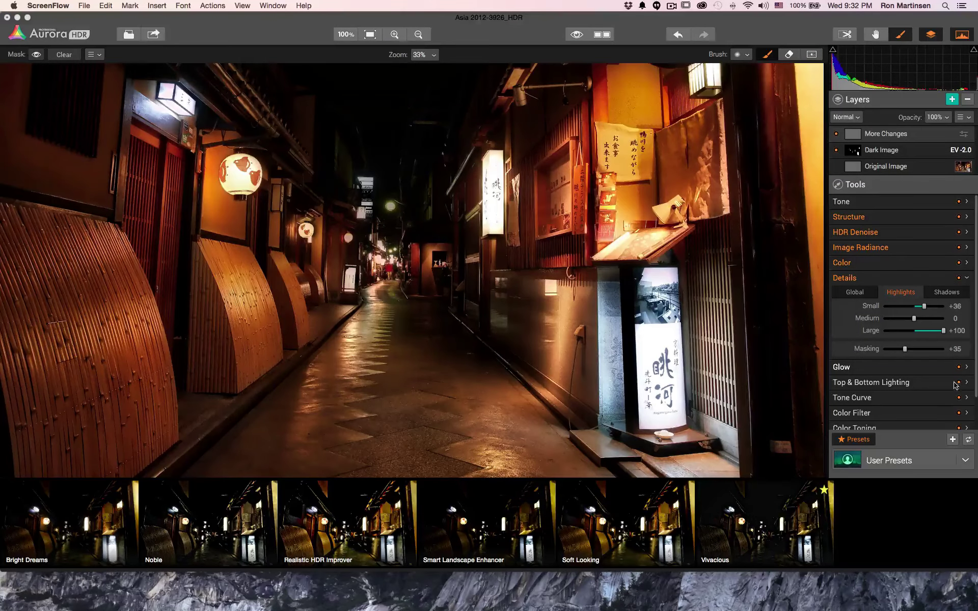
- Try Glow Amount at +100 and +72 with Smoothness at -4, and reset the Glow settings
click(970, 374)
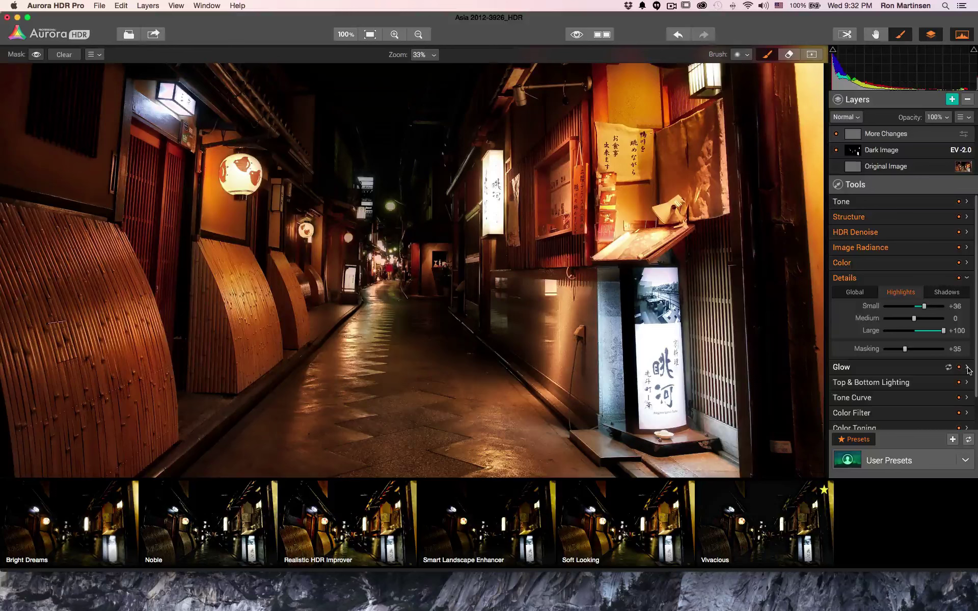
click(967, 368)
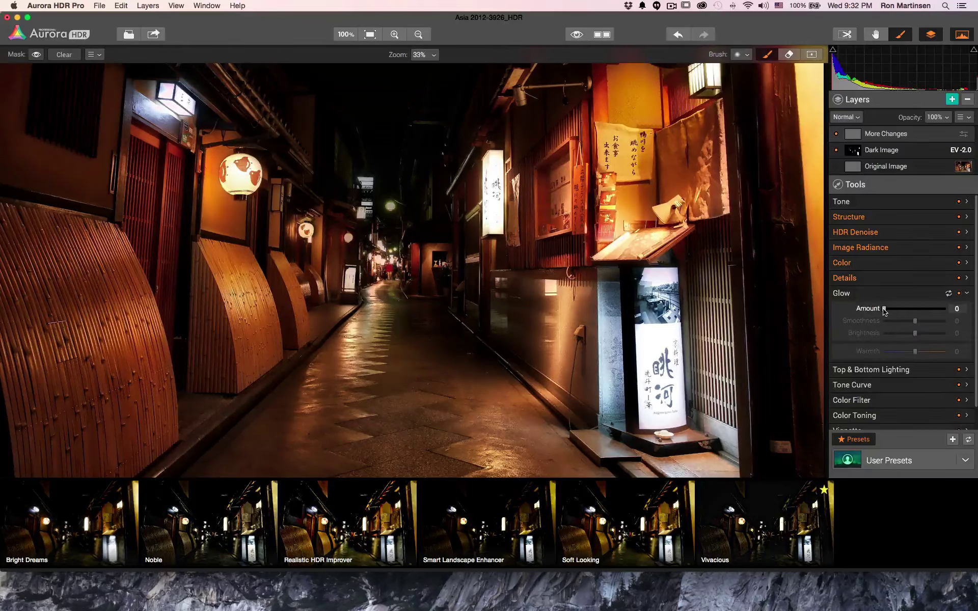
drag(884, 311, 951, 311)
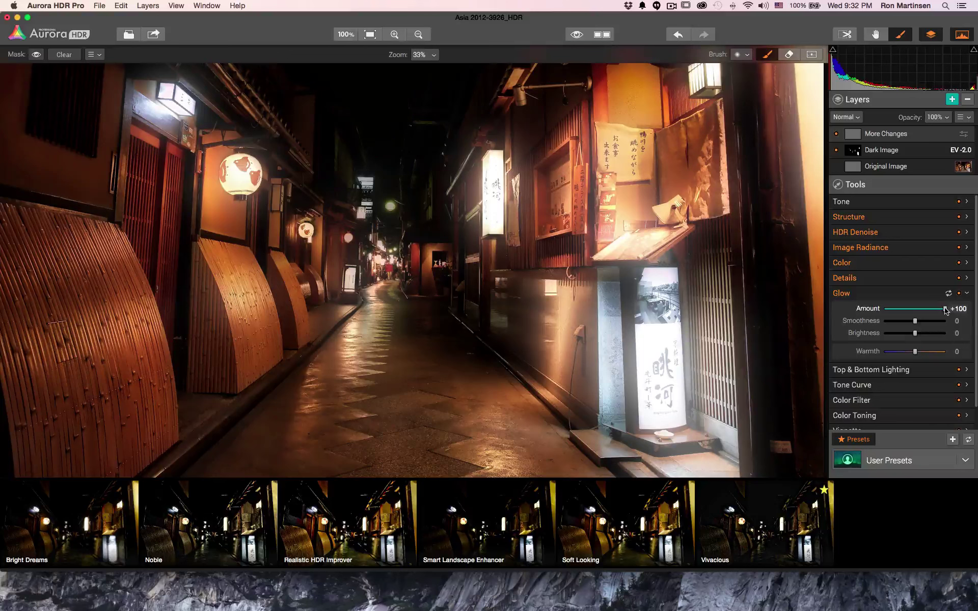
mouse_move(945, 311)
mouse_down()
mouse_move(916, 314)
mouse_move(928, 311)
mouse_up()
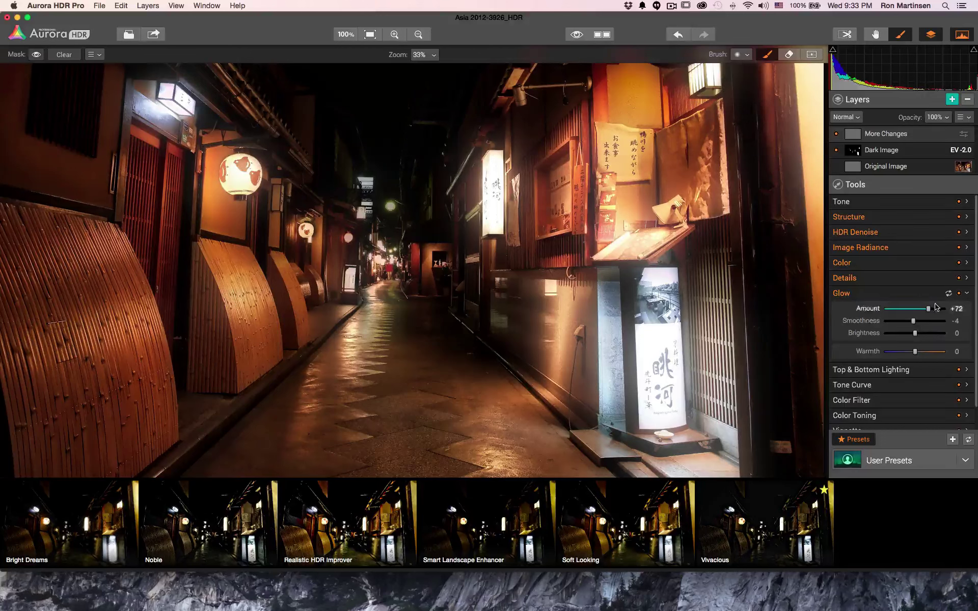
click(950, 296)
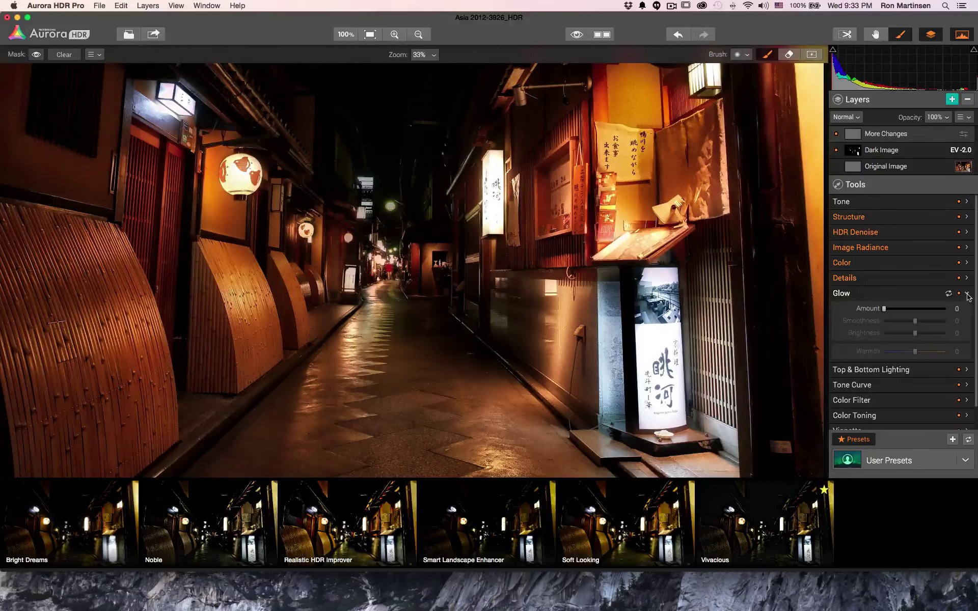
- Open the Top & Bottom Lighting settings with the whole image in view and switch the effect off and back on
click(968, 369)
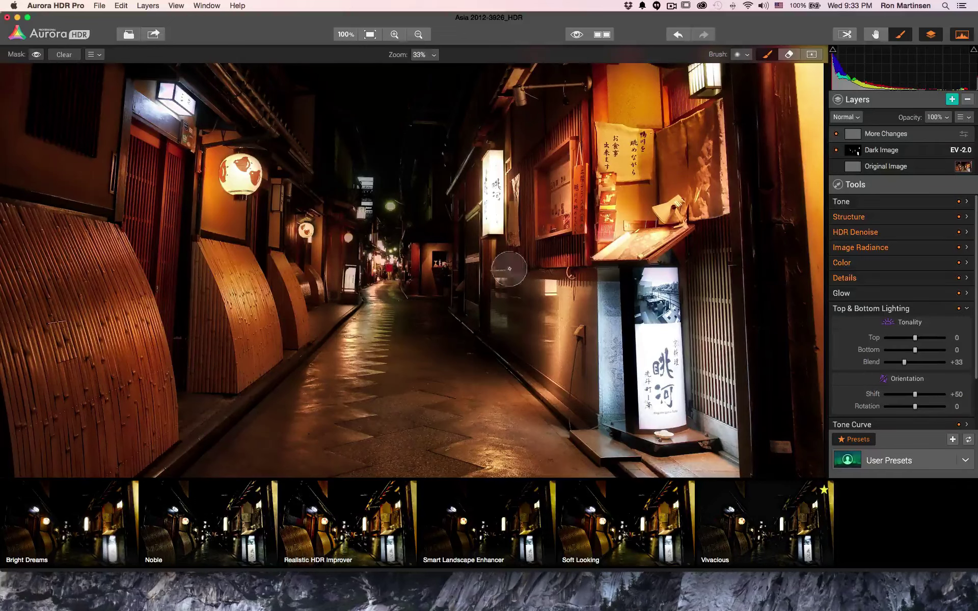
click(370, 34)
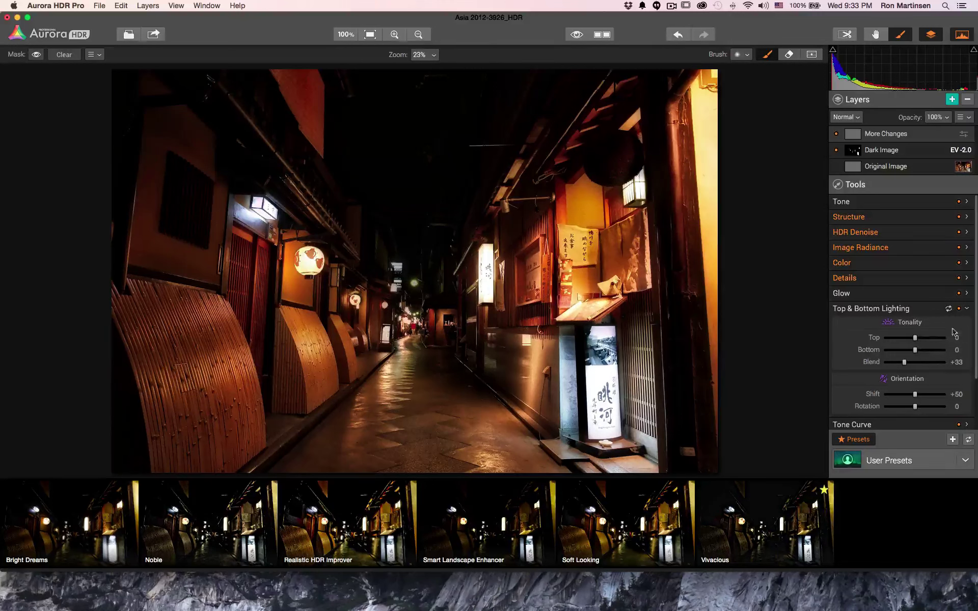
click(959, 309)
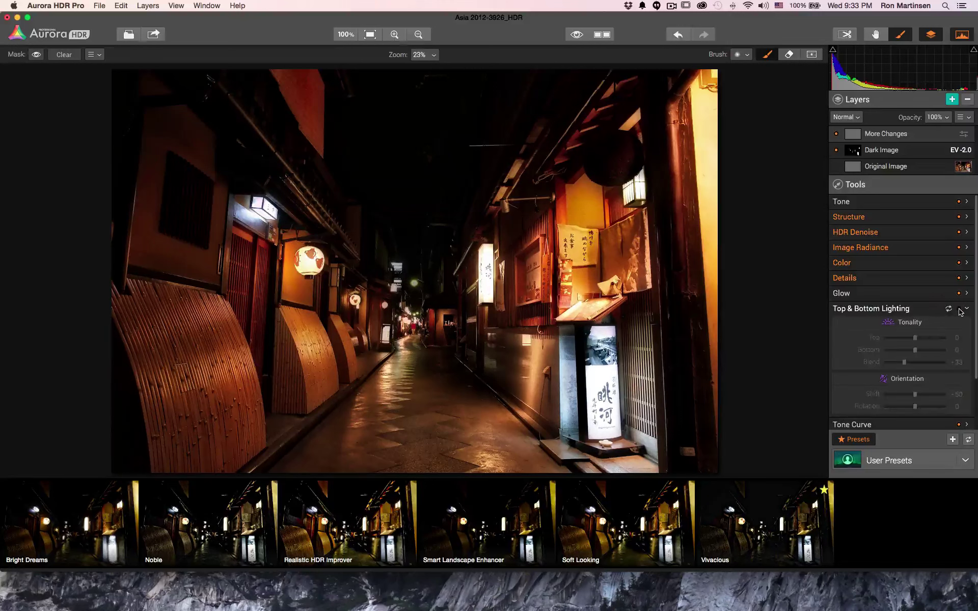
click(959, 309)
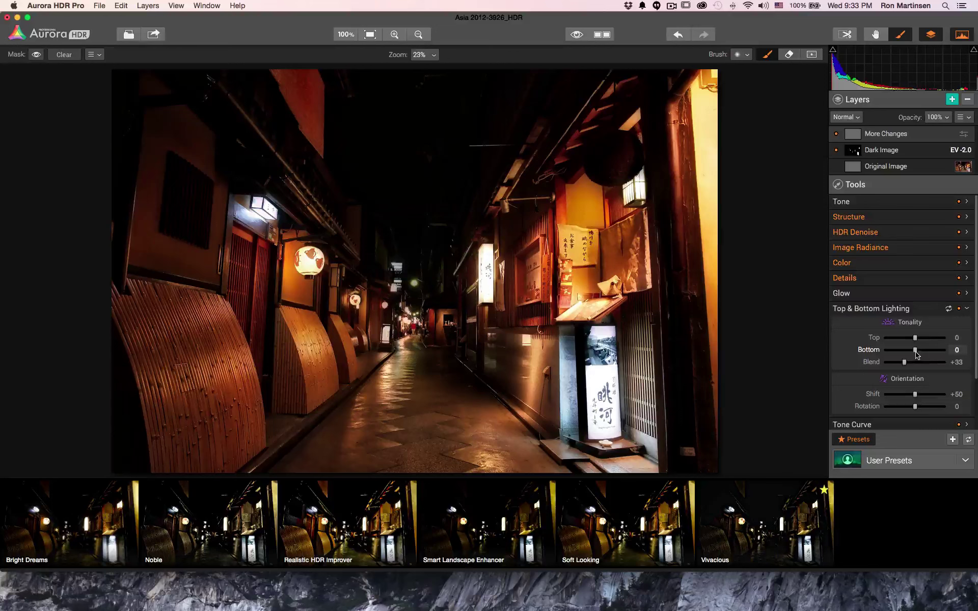
- Try the Bottom lighting at both extremes, -100 and +100
drag(915, 351, 950, 350)
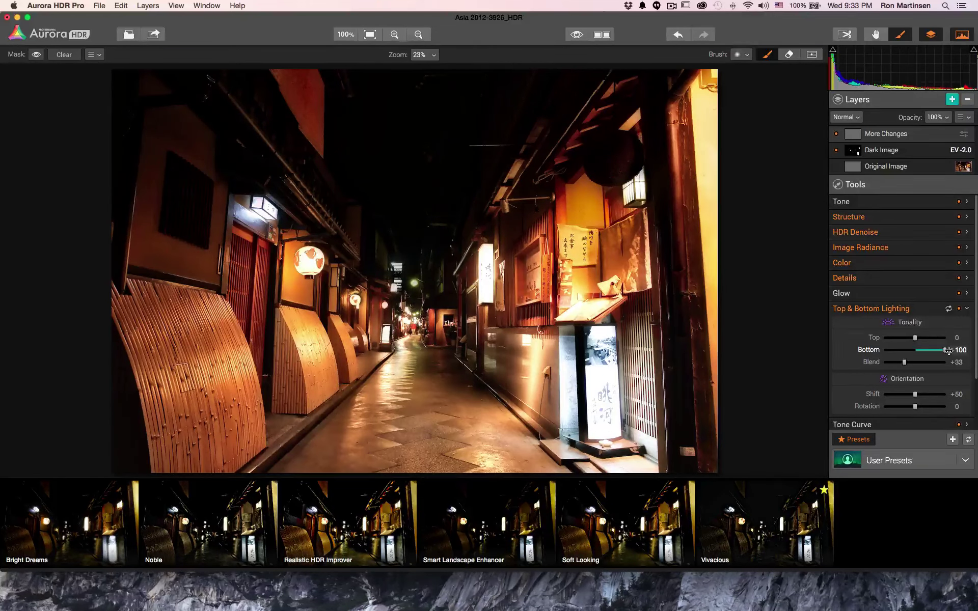
drag(945, 353, 882, 352)
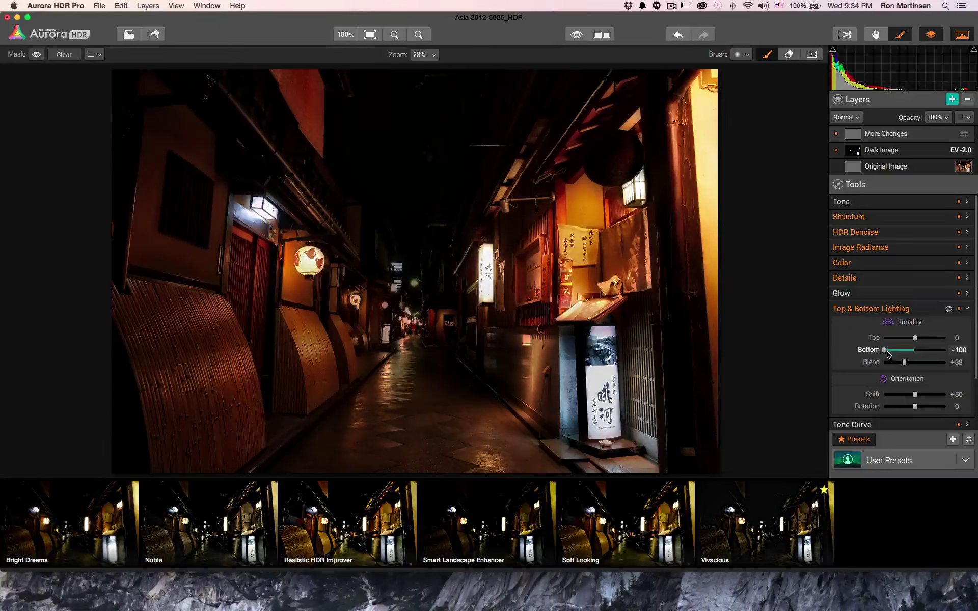
drag(885, 350, 947, 348)
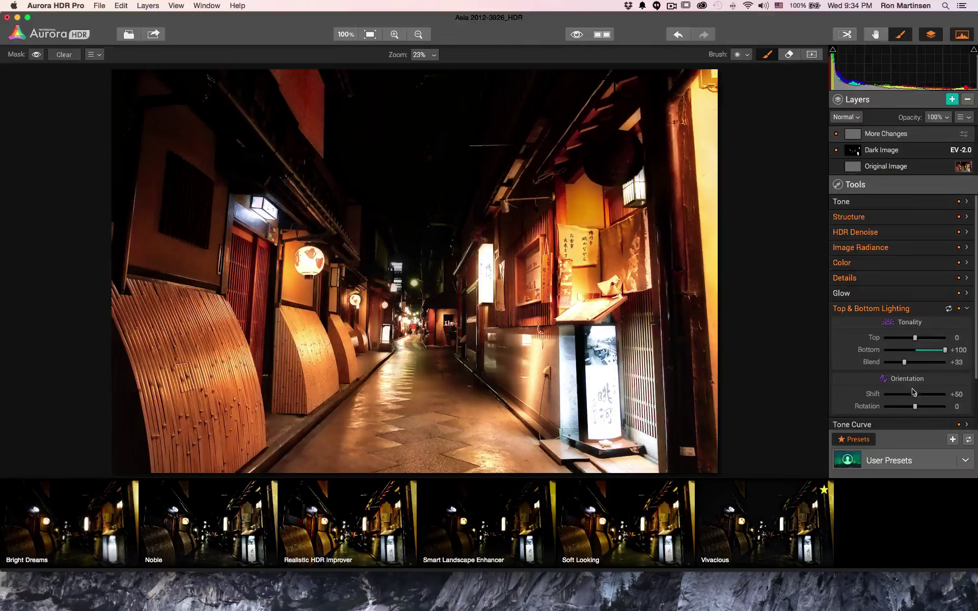
- Try a lighting Shift of +62 and Rotation of +2, restore both defaults, and try a Blend of +53
mouse_move(916, 395)
mouse_down()
mouse_move(892, 397)
mouse_move(939, 398)
mouse_move(903, 400)
mouse_move(929, 400)
mouse_move(917, 411)
mouse_up()
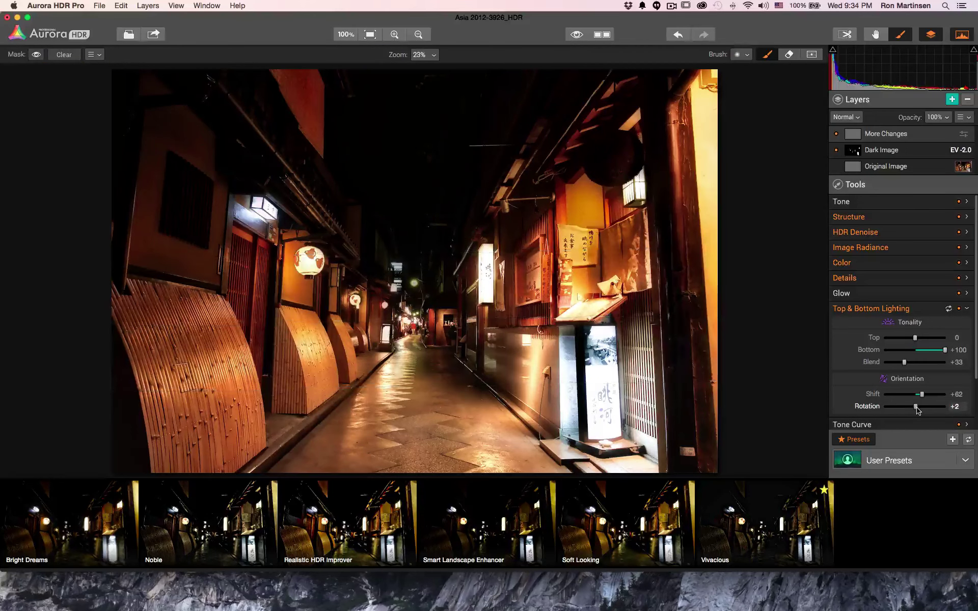
double_click(869, 407)
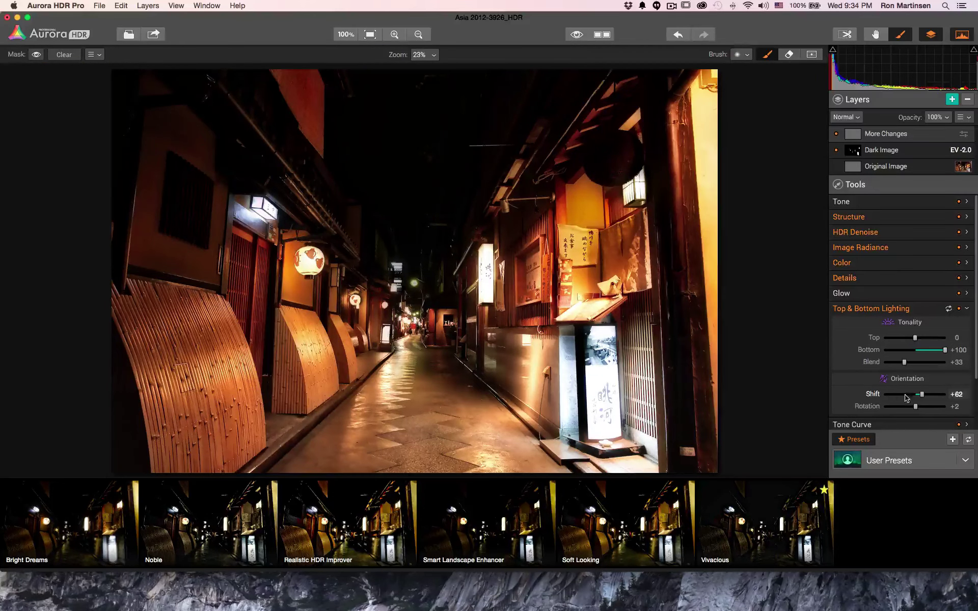
double_click(873, 395)
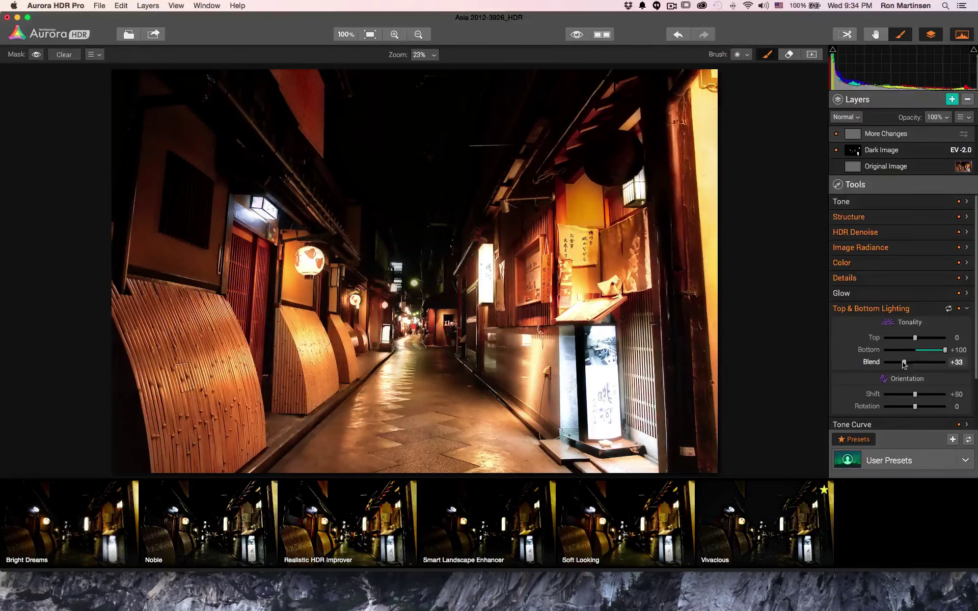
mouse_move(907, 365)
mouse_down()
mouse_move(945, 365)
mouse_move(909, 369)
mouse_move(935, 370)
mouse_move(920, 371)
mouse_up()
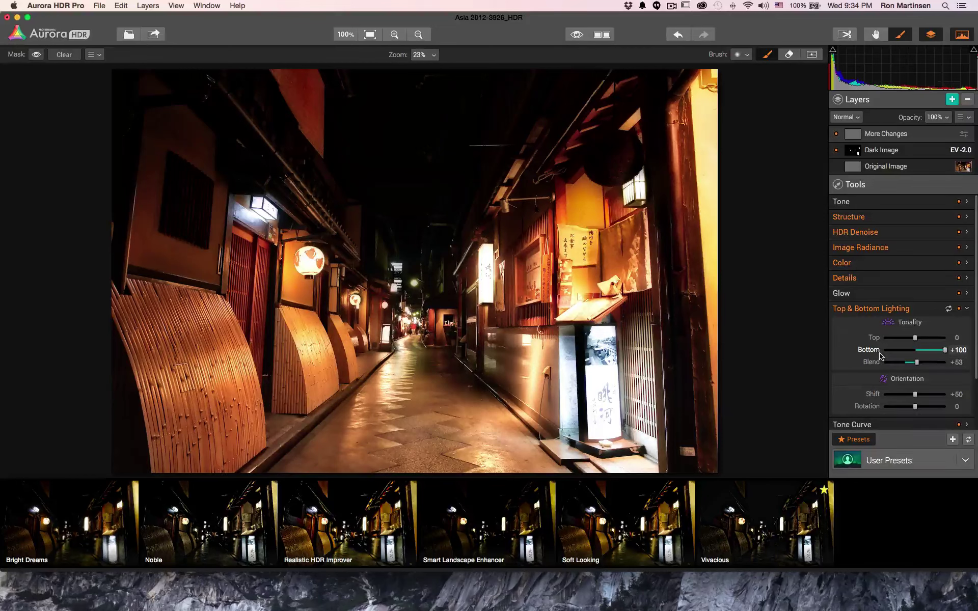
- Reset Top & Bottom Lighting and set its Bottom tonality to -30
click(949, 308)
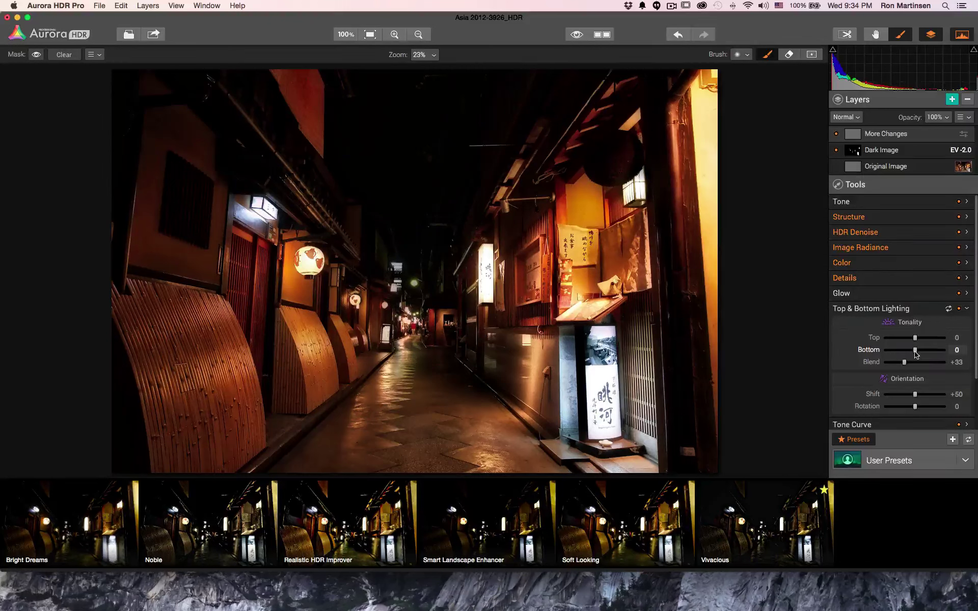
drag(916, 355, 907, 355)
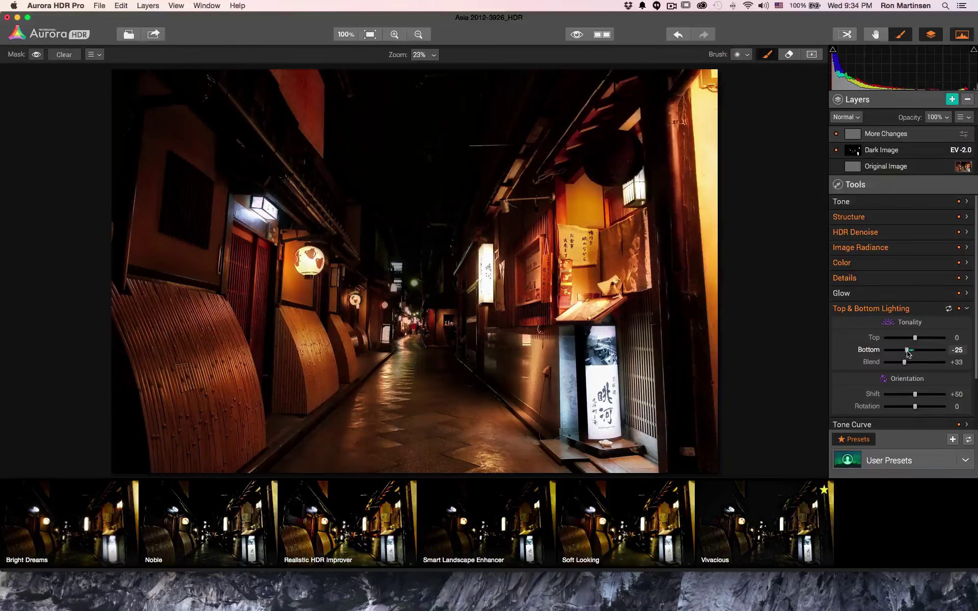
drag(909, 354, 906, 355)
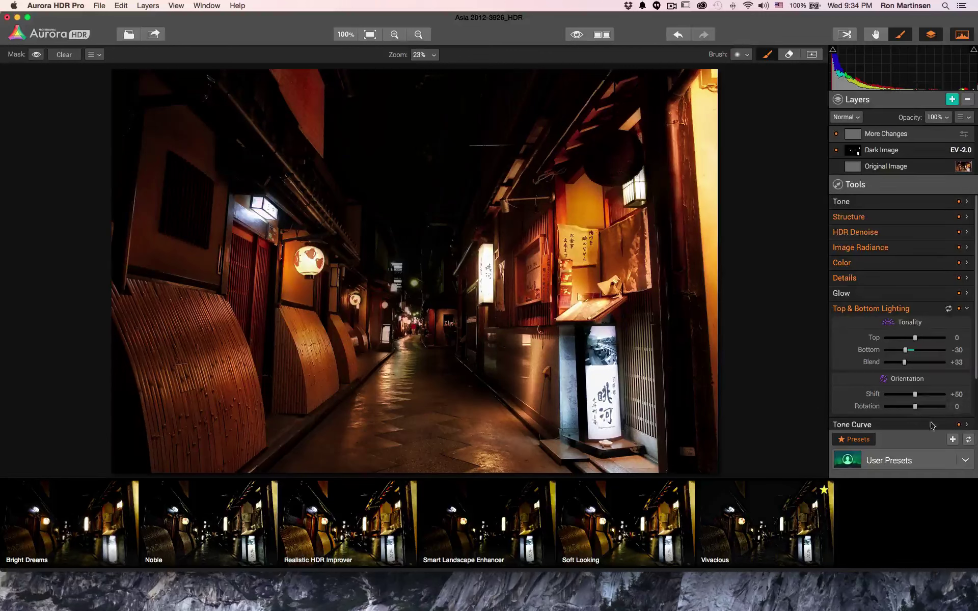
- Look through the Tone Curve and Color Filter settings and apply the fourth Color Toning preset, with blue highlights and orange shadows
click(933, 425)
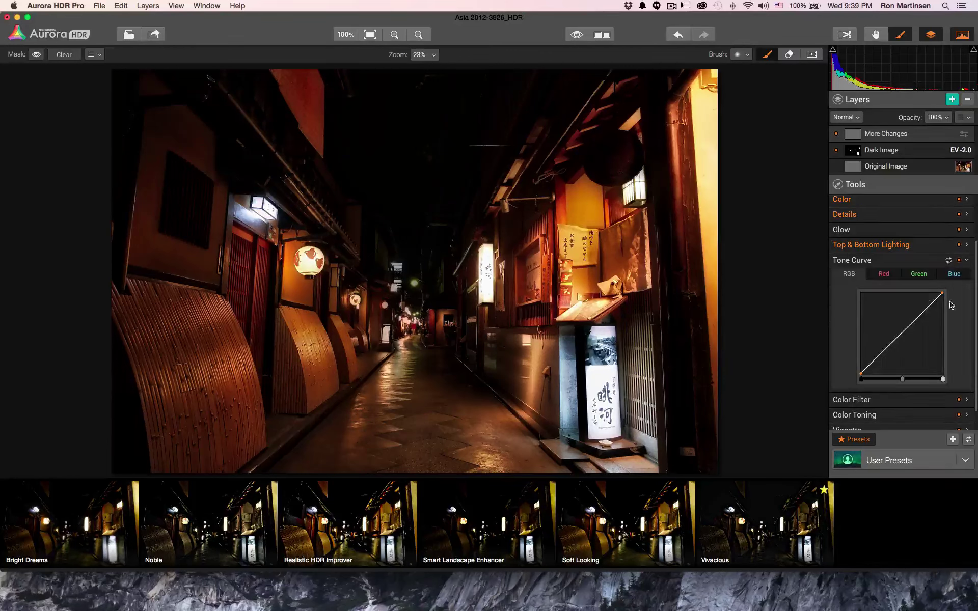
click(967, 400)
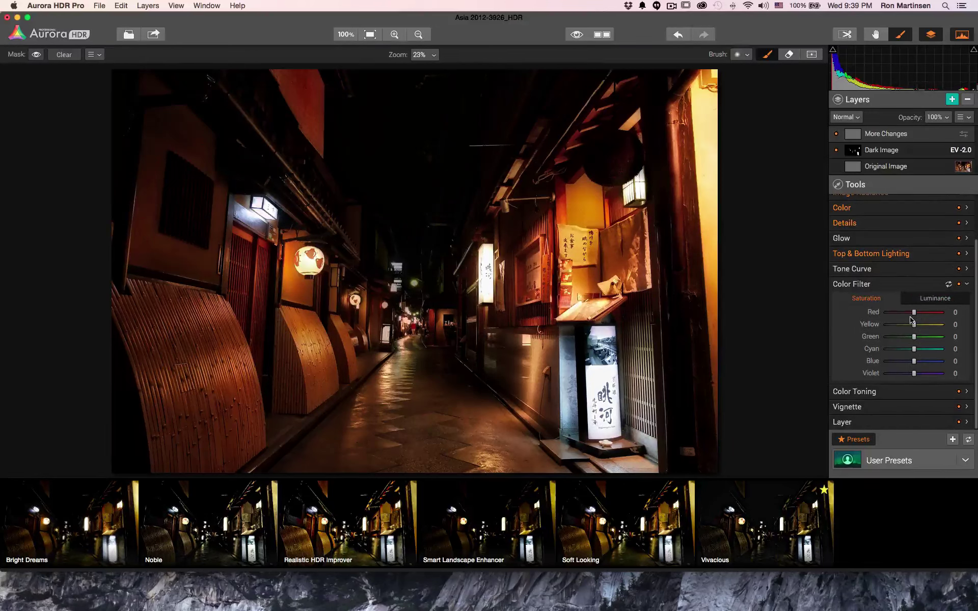
click(967, 392)
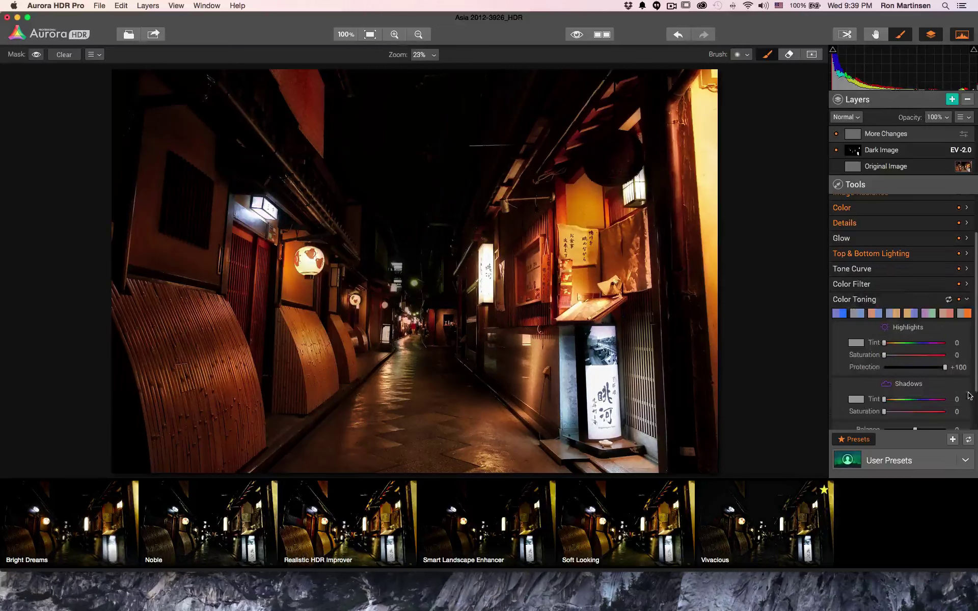
click(894, 313)
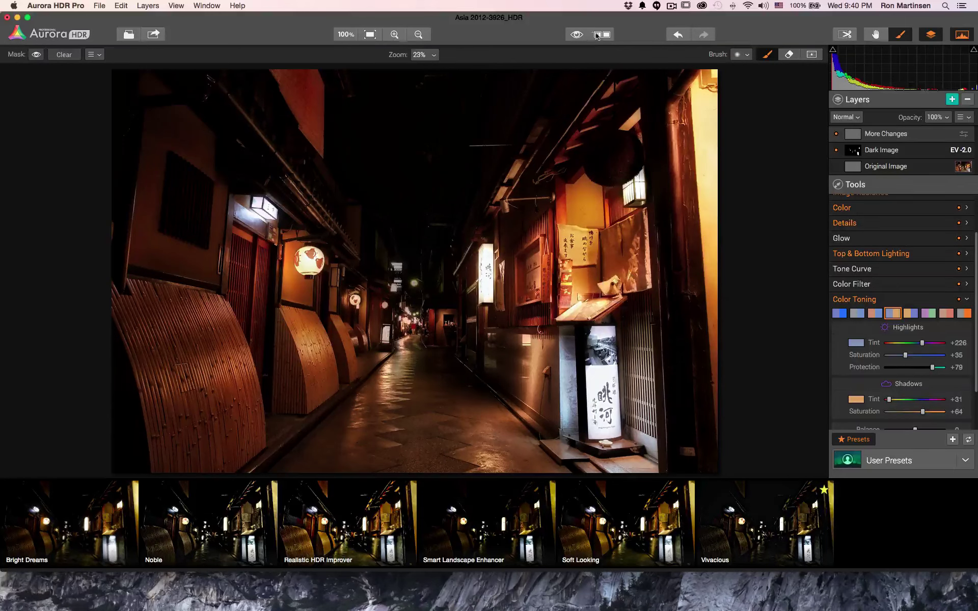
- Zoom in to 47% on the shopfront and compare the image with Color Toning switched off and on
click(395, 34)
click(396, 35)
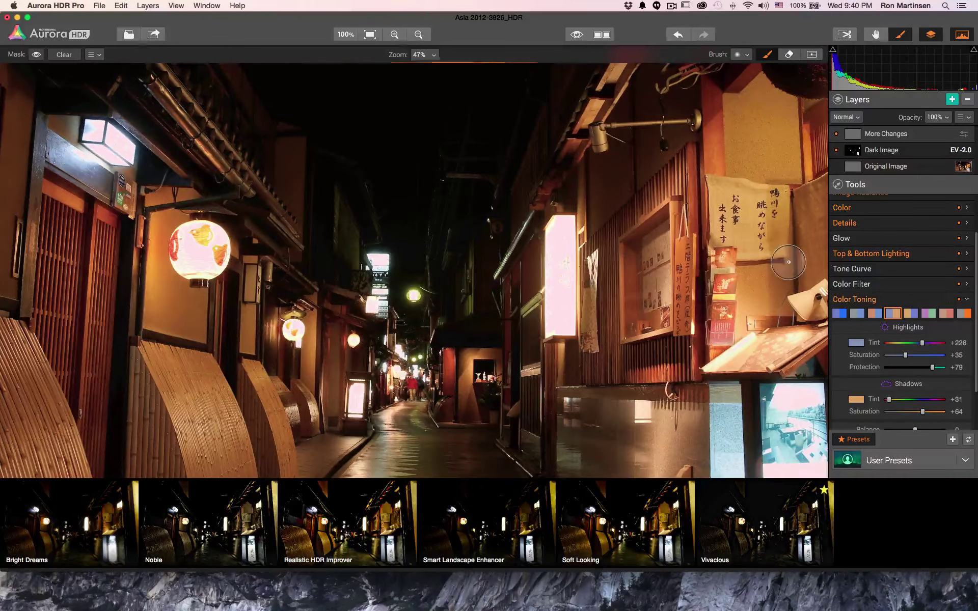
scroll(789, 262, right, 5)
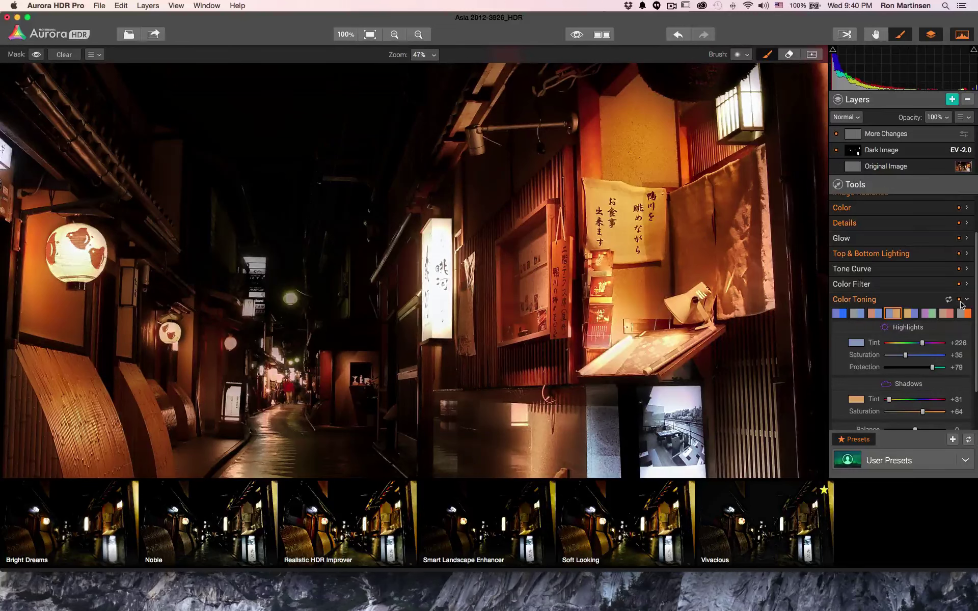
click(960, 302)
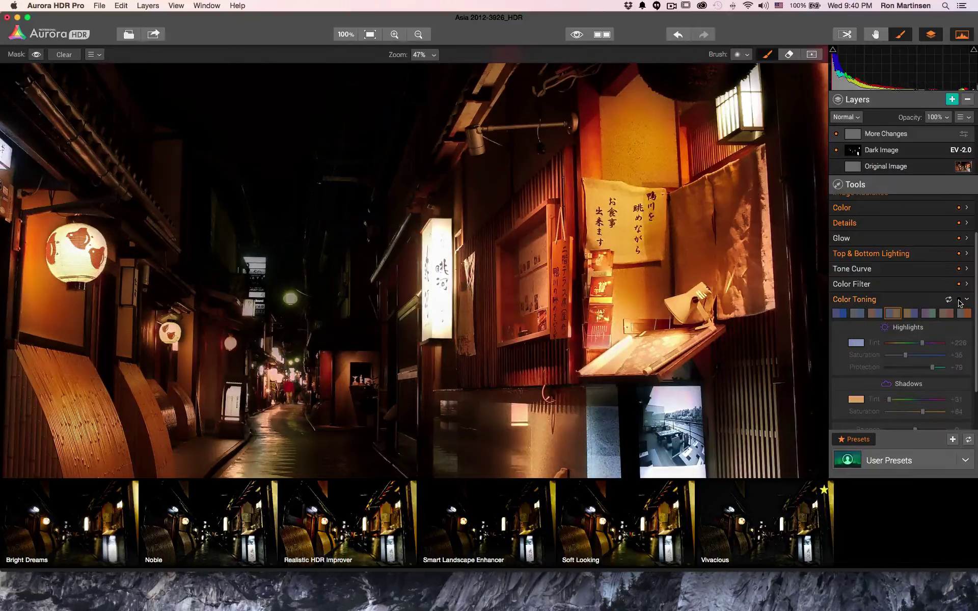
click(959, 301)
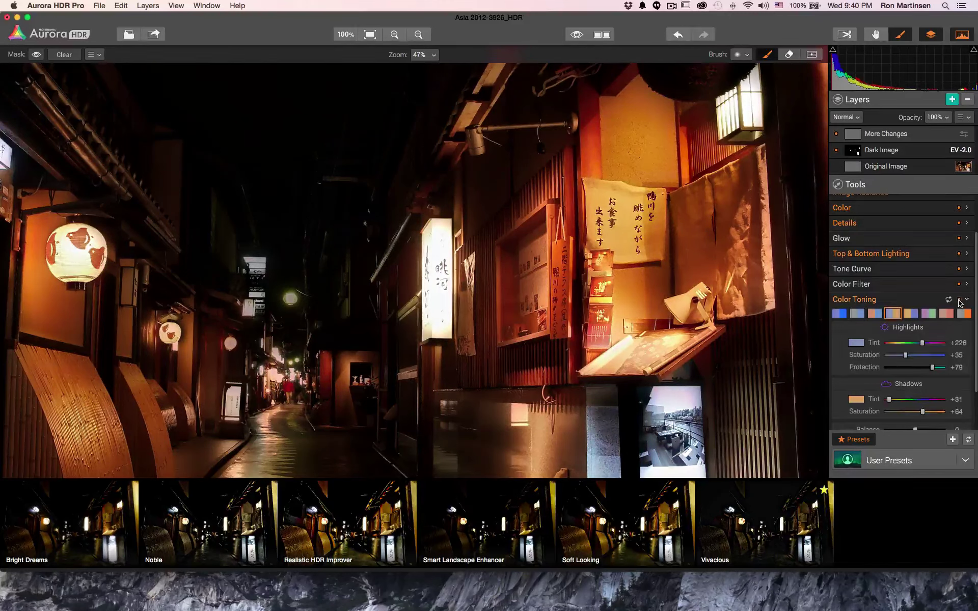
click(960, 302)
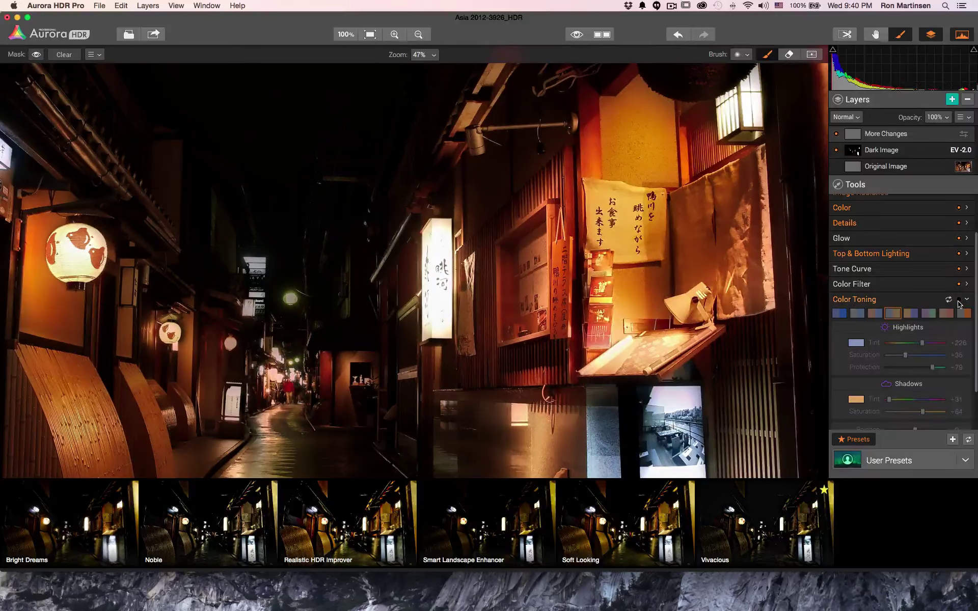
click(960, 303)
click(960, 303)
click(960, 303)
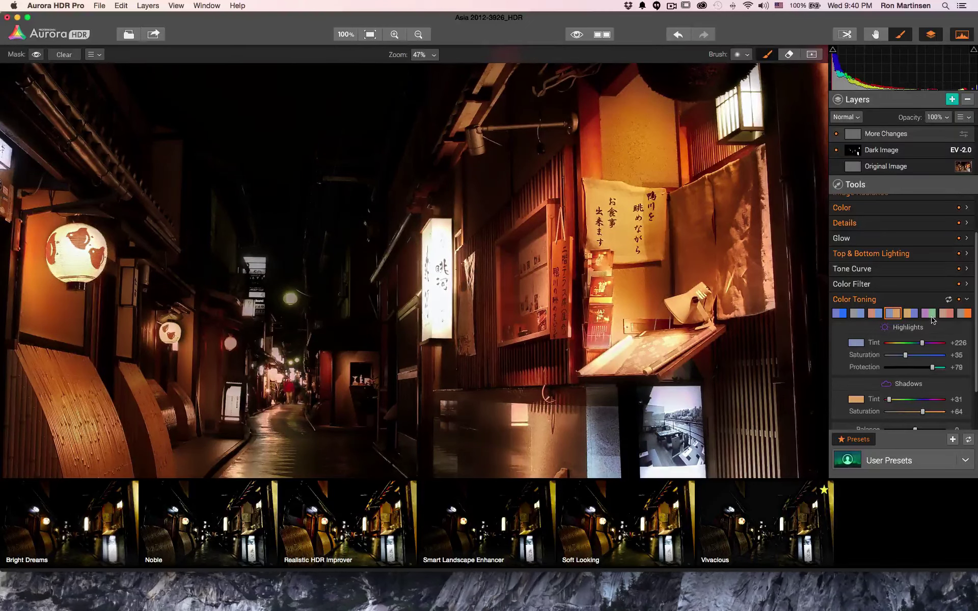
- Try the purple-and-green Color Toning preset with highlight Protection at 0 and compare the image with and without it
click(929, 314)
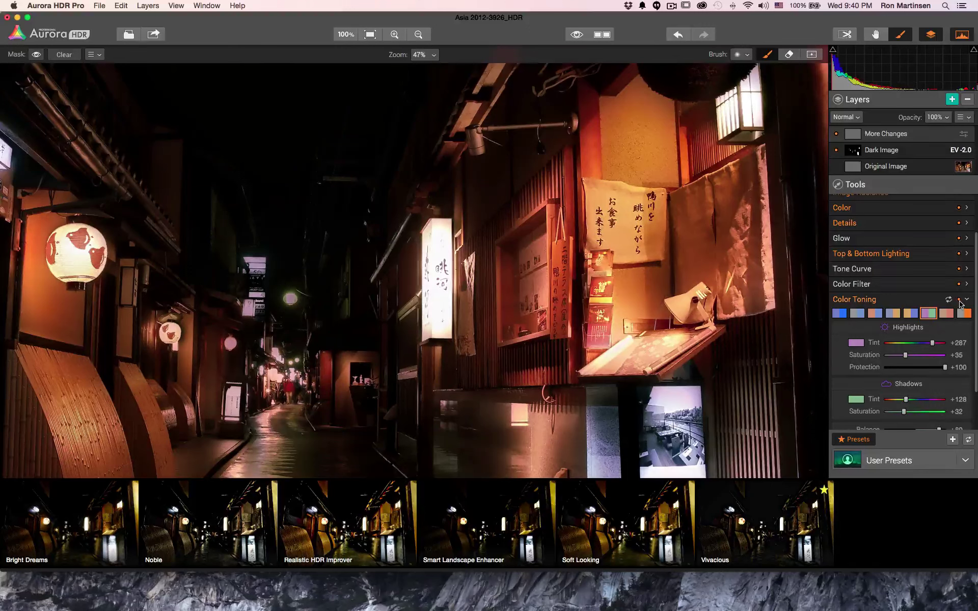
drag(944, 368, 862, 372)
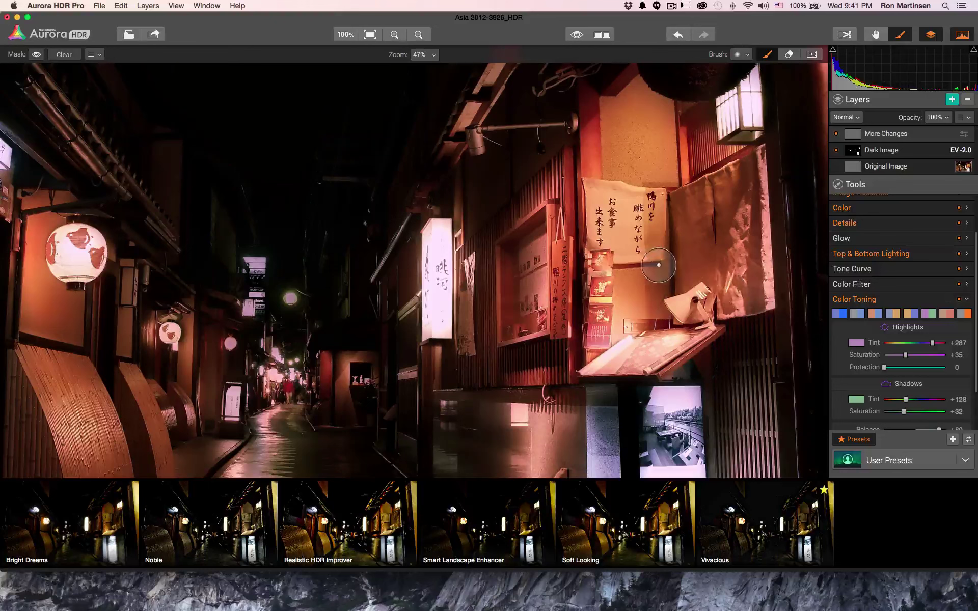
click(959, 300)
click(958, 300)
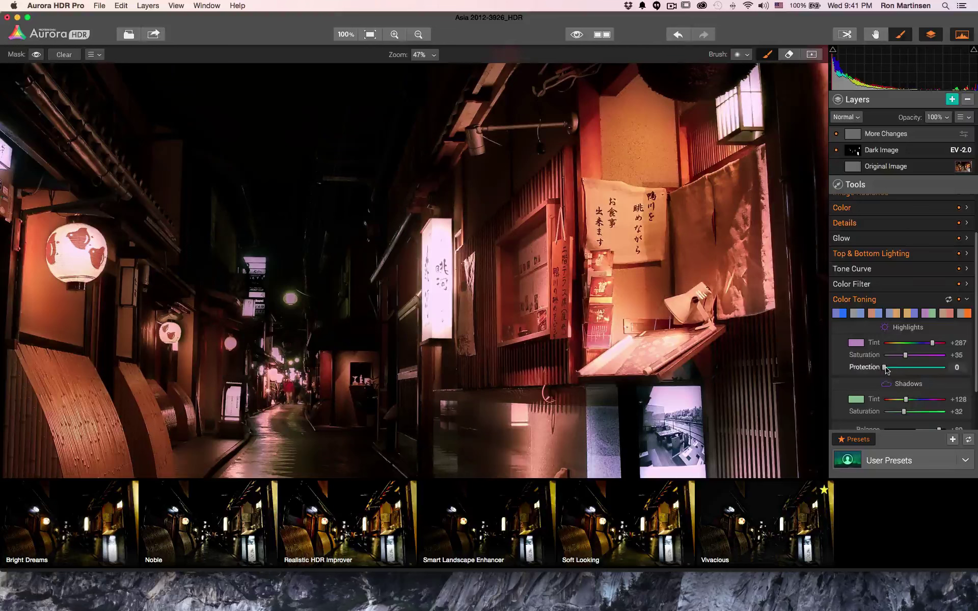
- Try a highlight Protection of +64, view the Highlights tint color wheel, and reset Color Toning to its defaults
drag(885, 371, 924, 364)
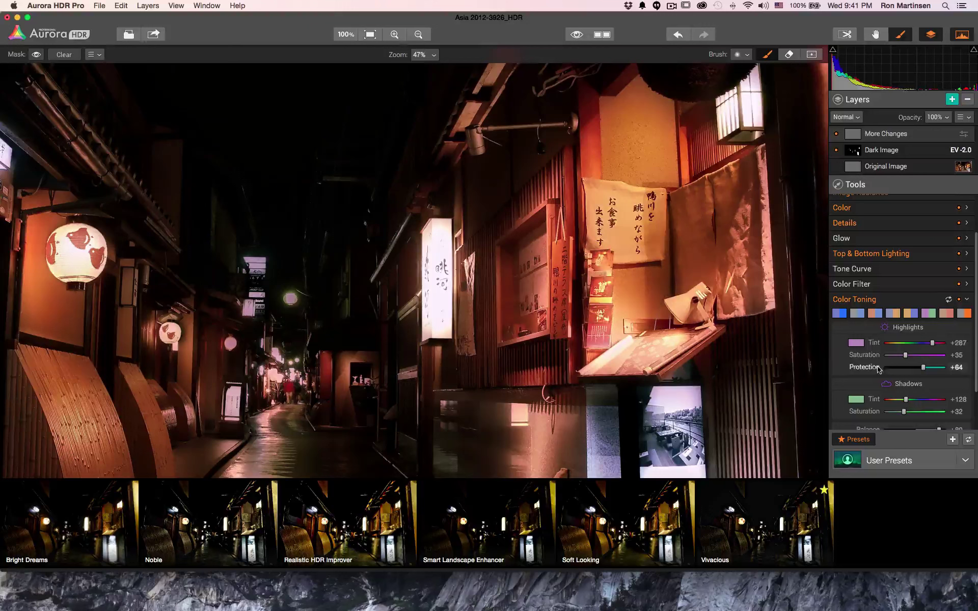
click(856, 343)
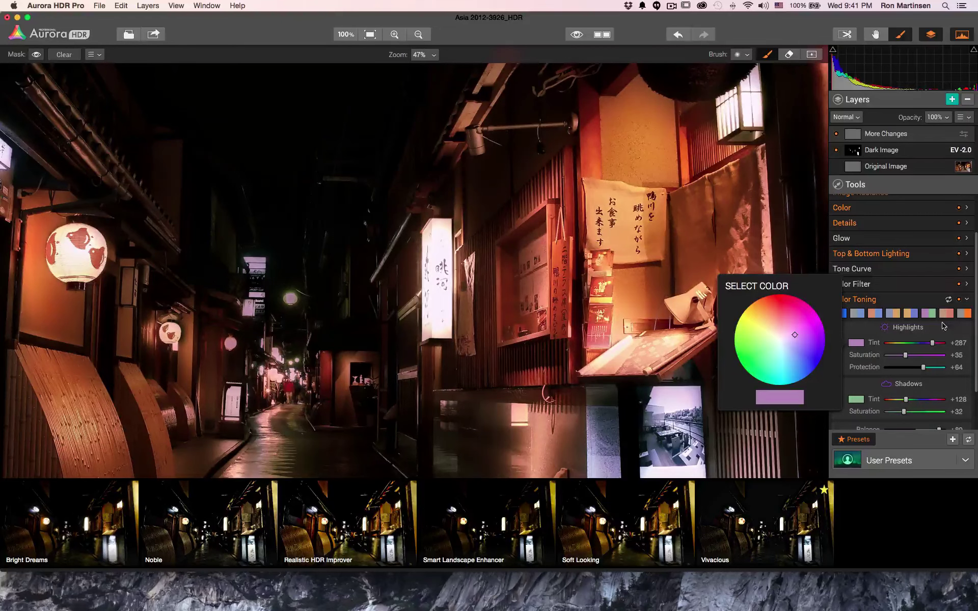
click(950, 302)
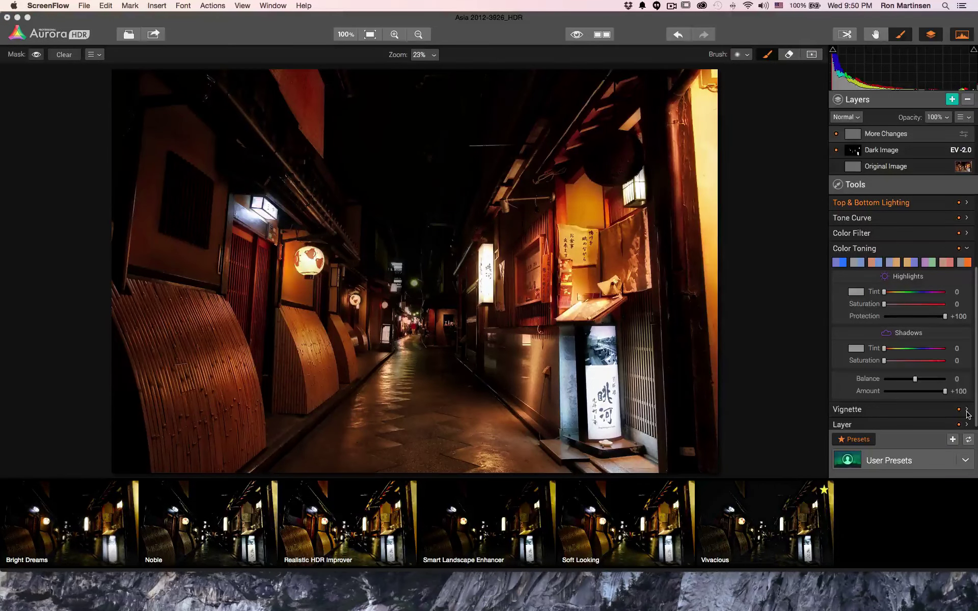
- Try the Vignette Amount at -85 and +11, and reset the vignette
click(968, 414)
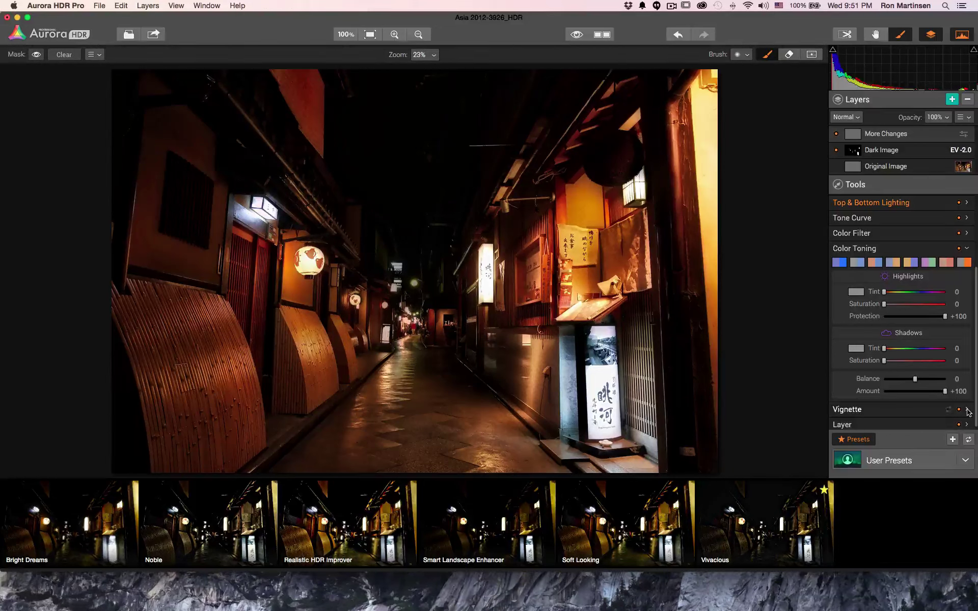
click(967, 411)
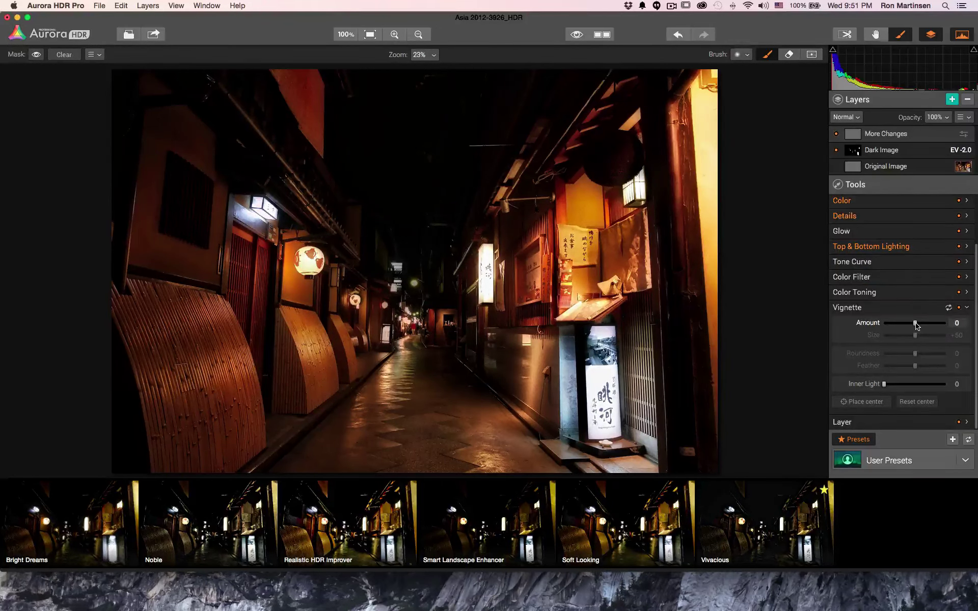
drag(915, 327, 871, 325)
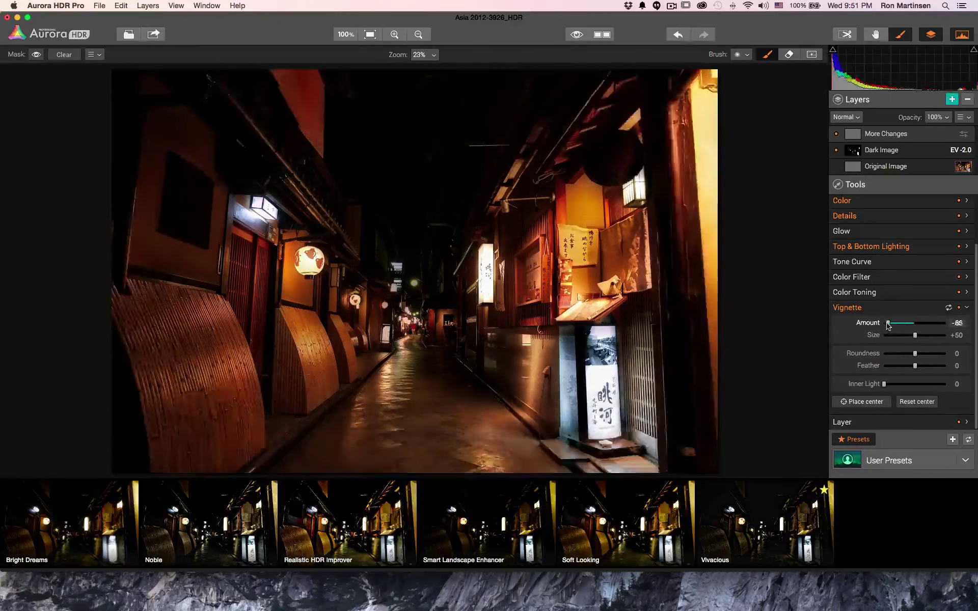
double_click(871, 325)
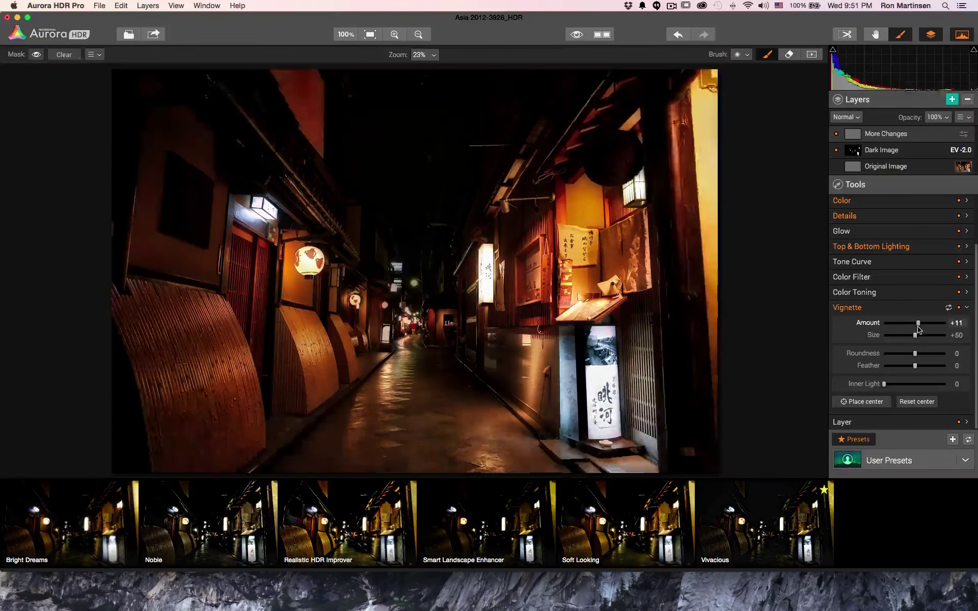
click(948, 308)
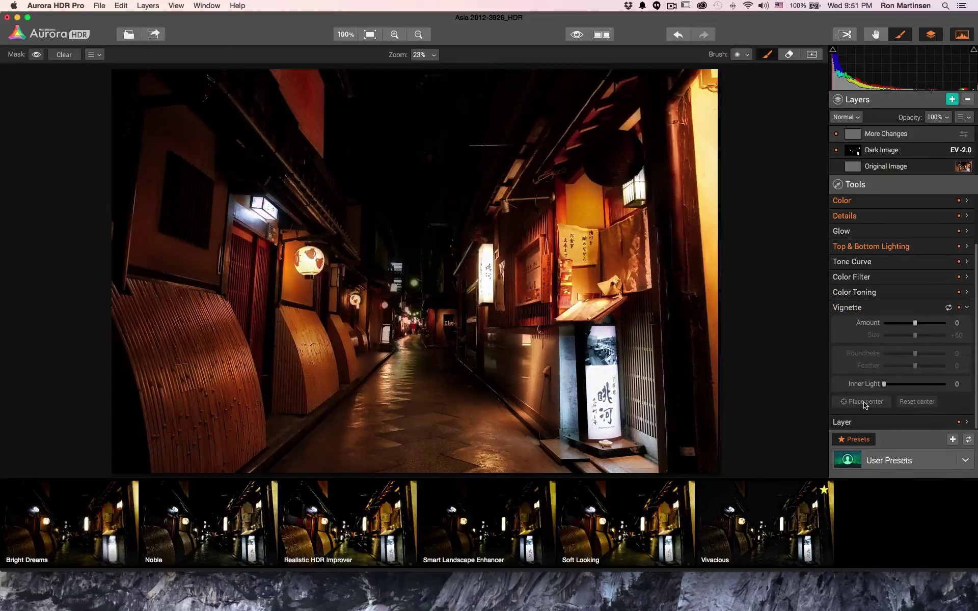
- Look through the Layer settings, including Opacity and the list of blend modes, keeping Opacity at +100 and Blend at Normal
click(967, 422)
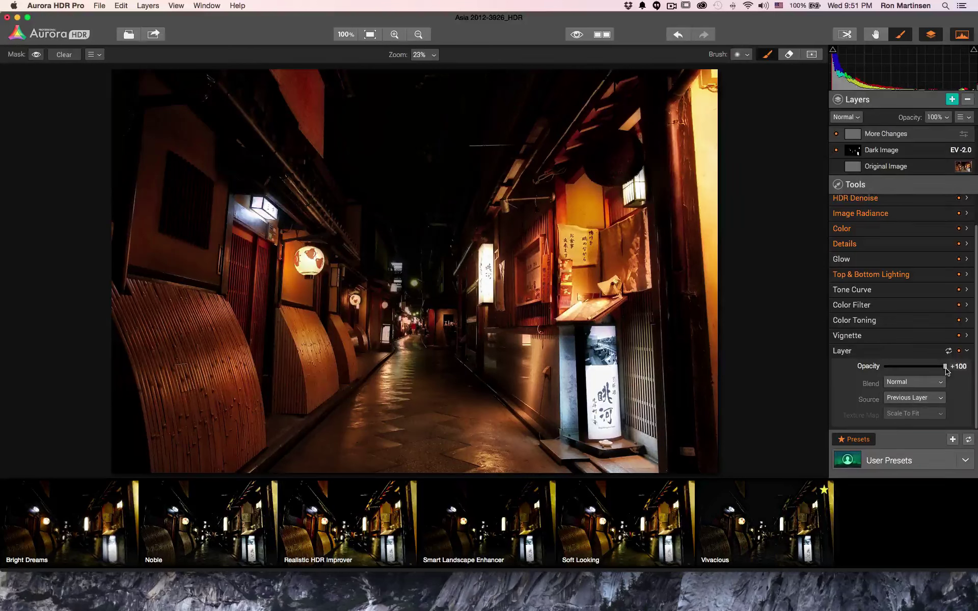
mouse_move(946, 371)
mouse_down()
mouse_move(890, 376)
mouse_move(949, 382)
mouse_up()
click(925, 385)
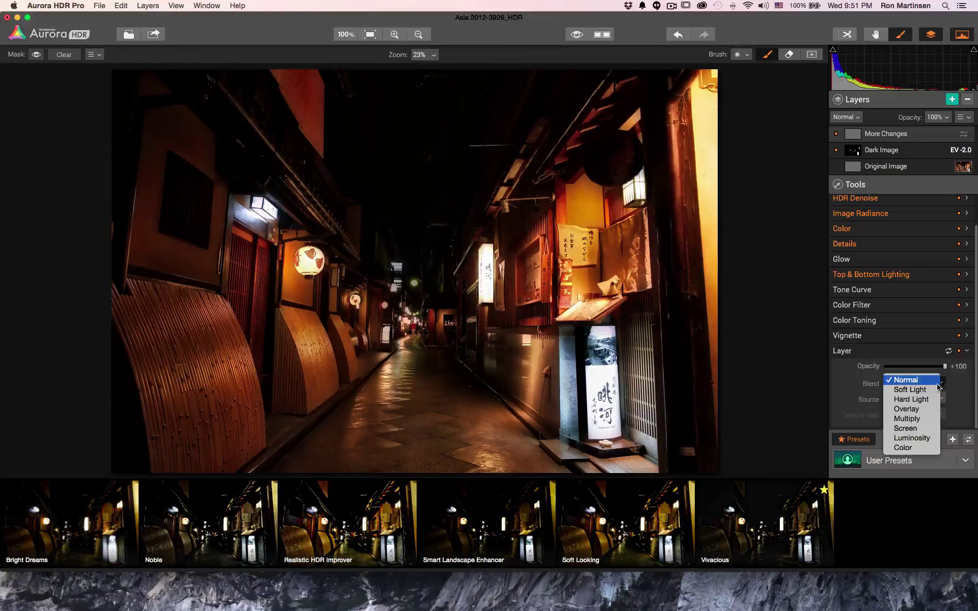
click(938, 384)
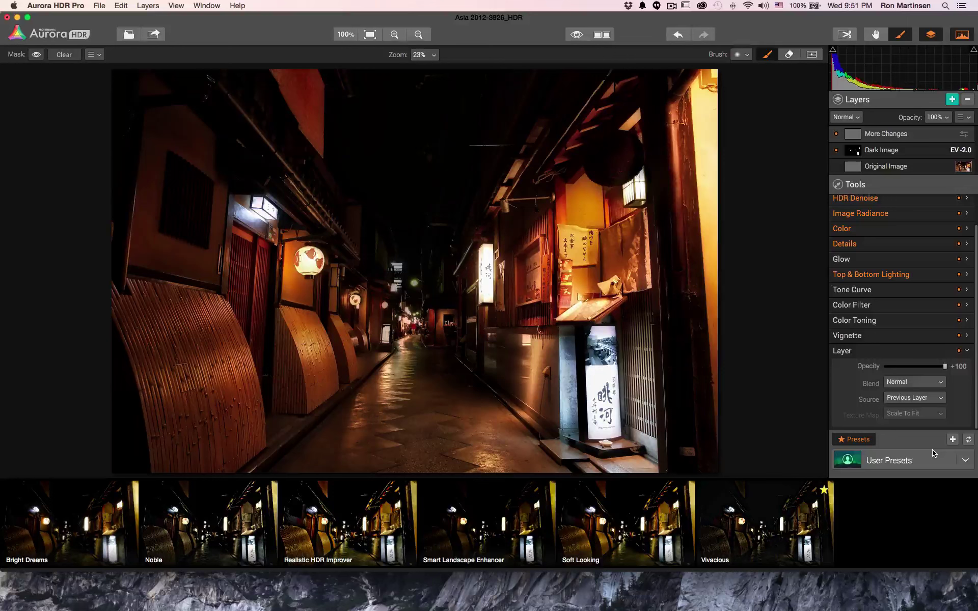
- Review the list of adjusted tools and compare the edited image with the original twice
scroll(947, 228, up, 2)
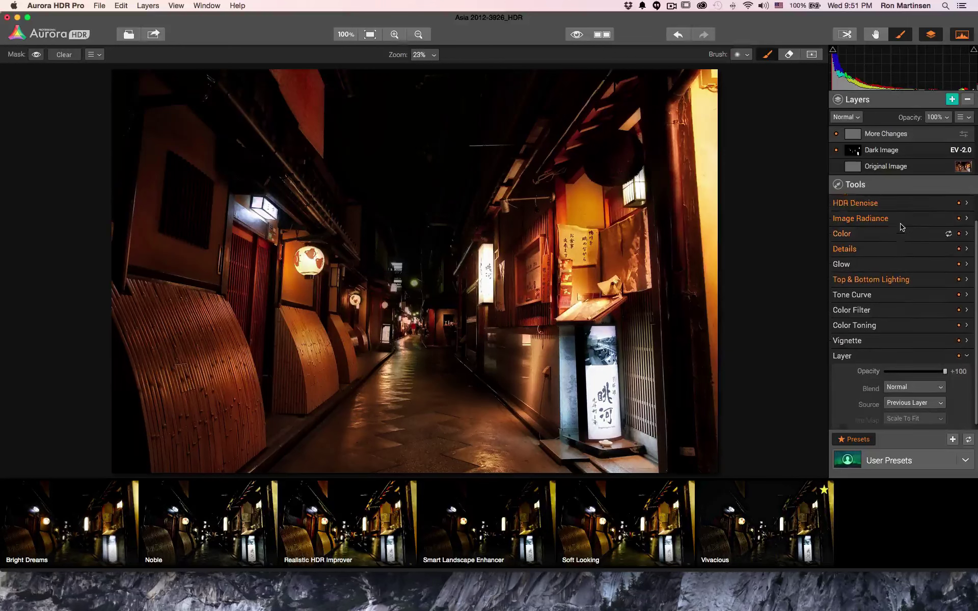
scroll(902, 227, up, 2)
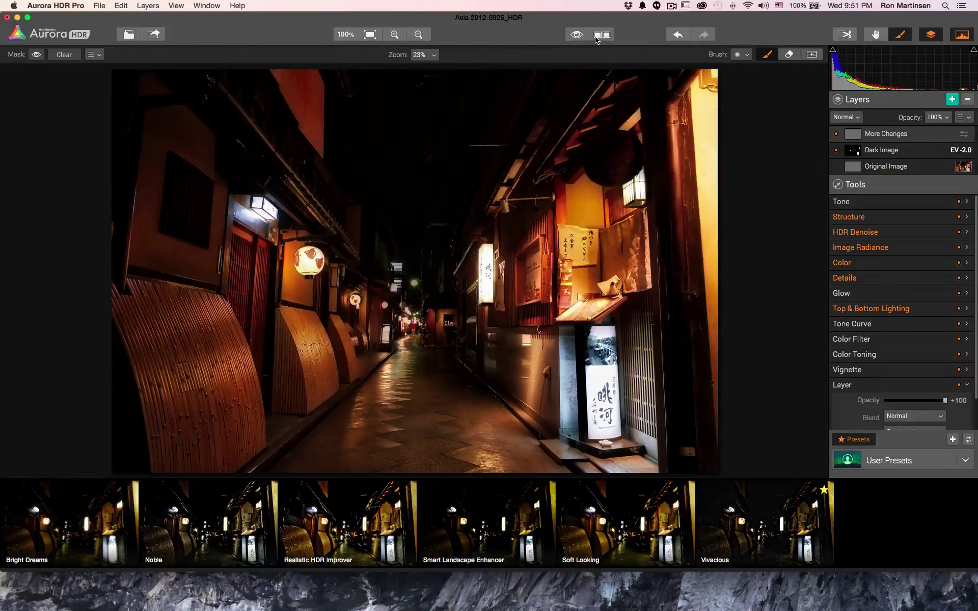
click(579, 35)
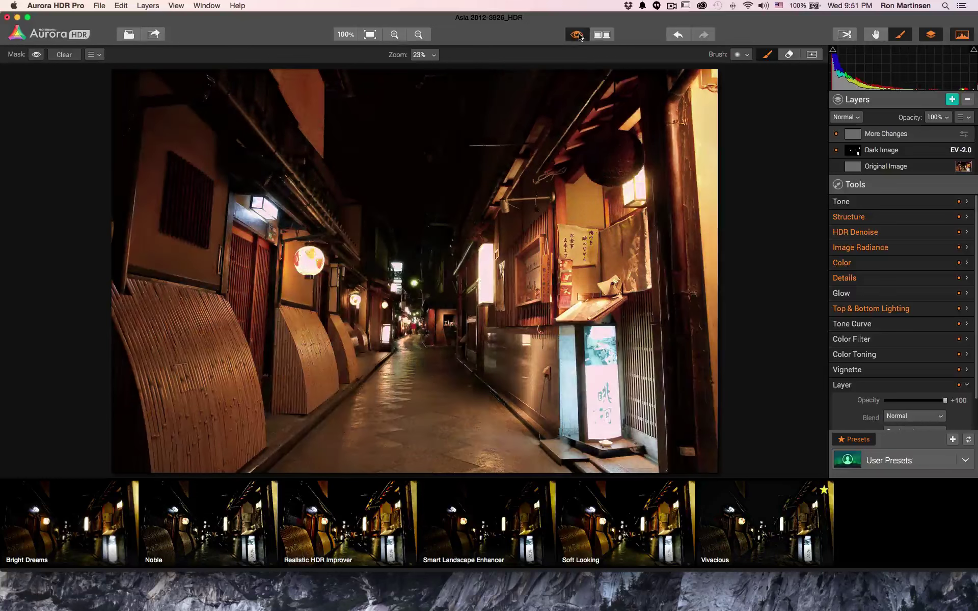
click(580, 36)
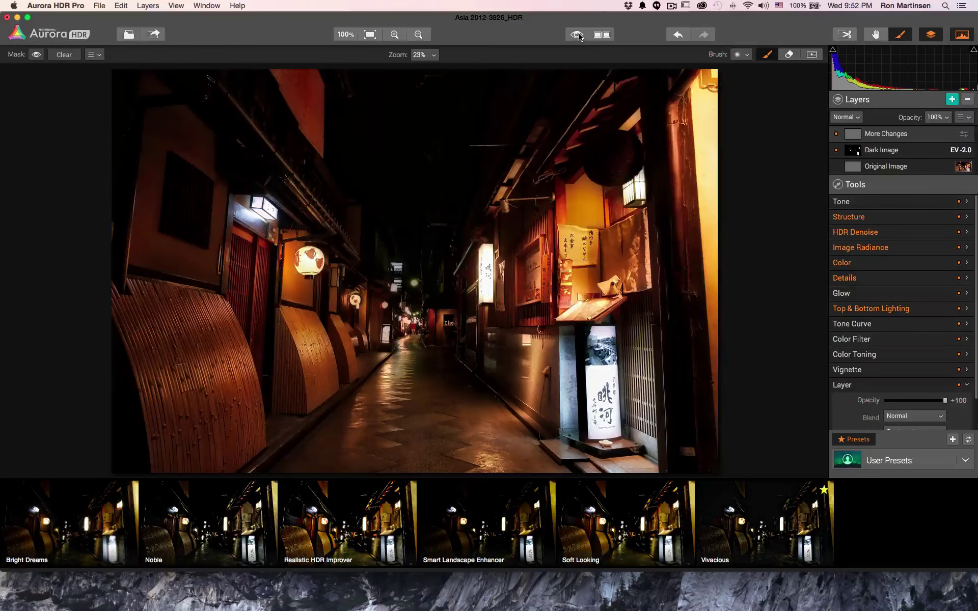
click(580, 36)
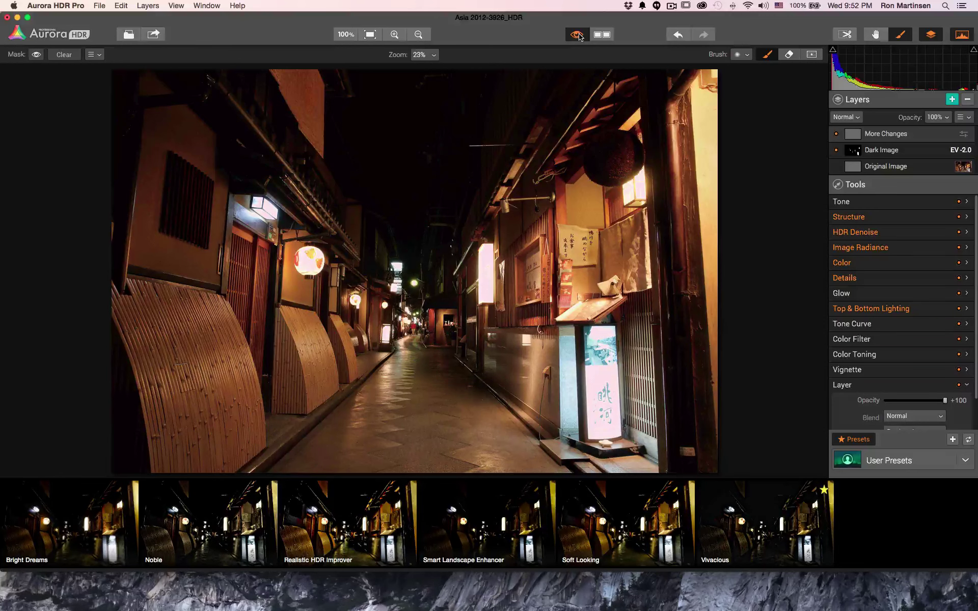
click(580, 35)
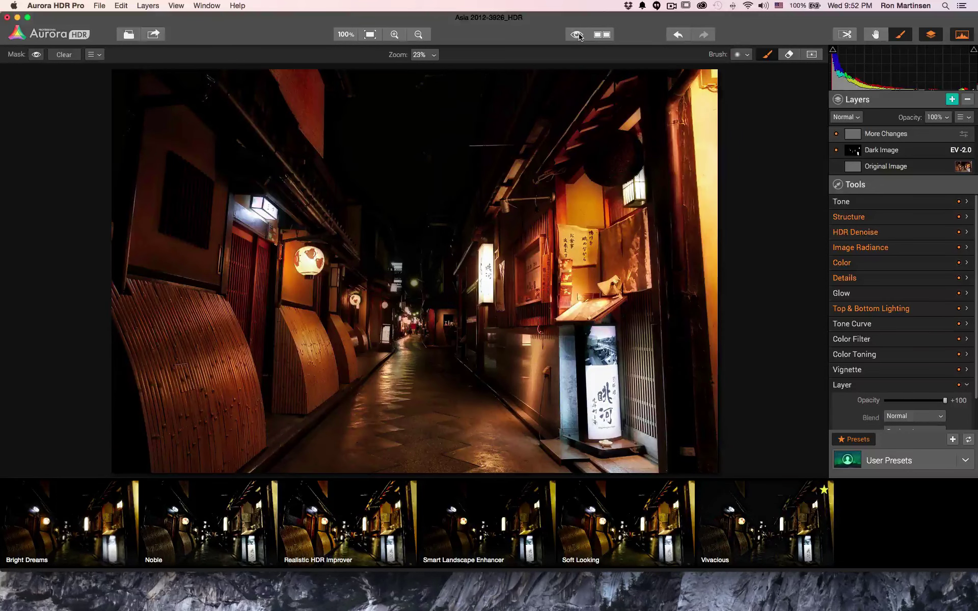